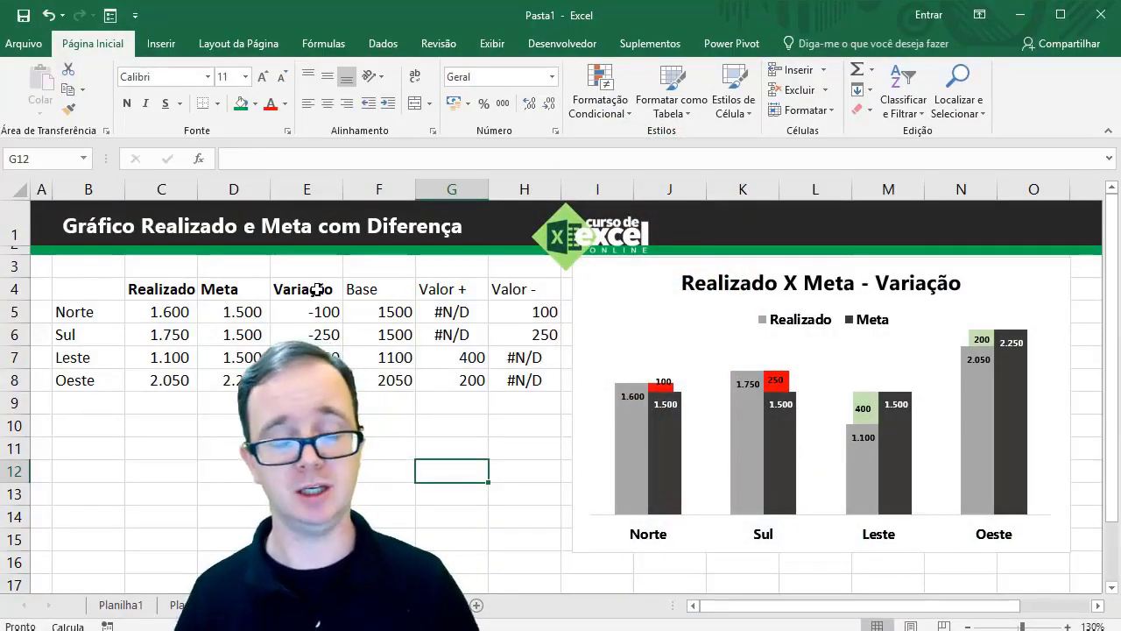
Step: Delete the existing chart from the sheet
left_click_drag(318, 290, 505, 374)
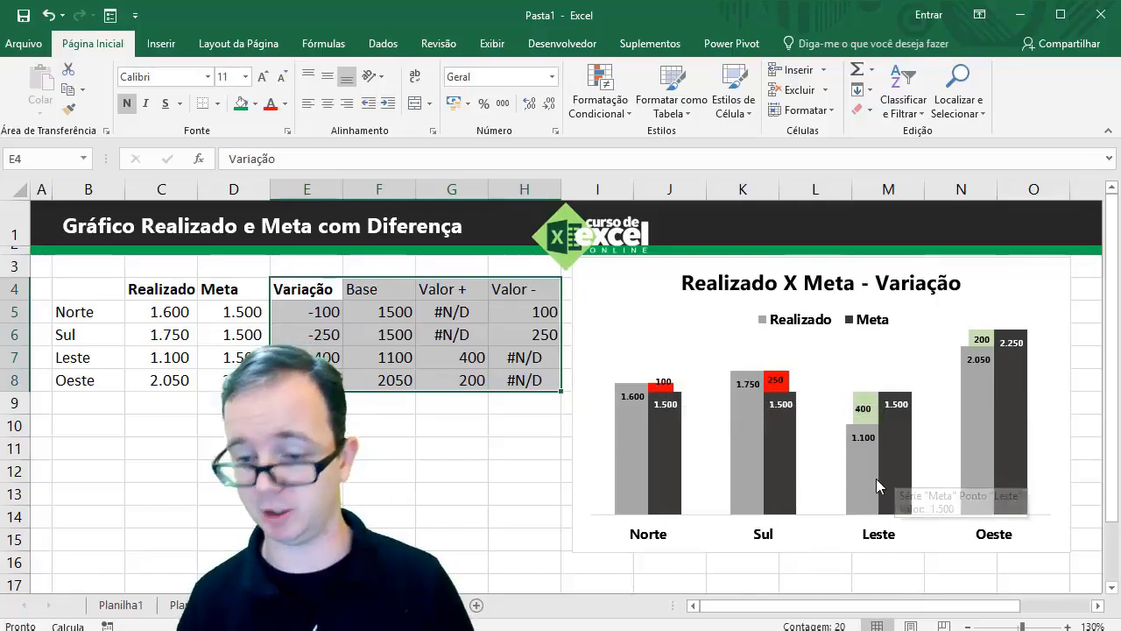
mouse_move(867, 425)
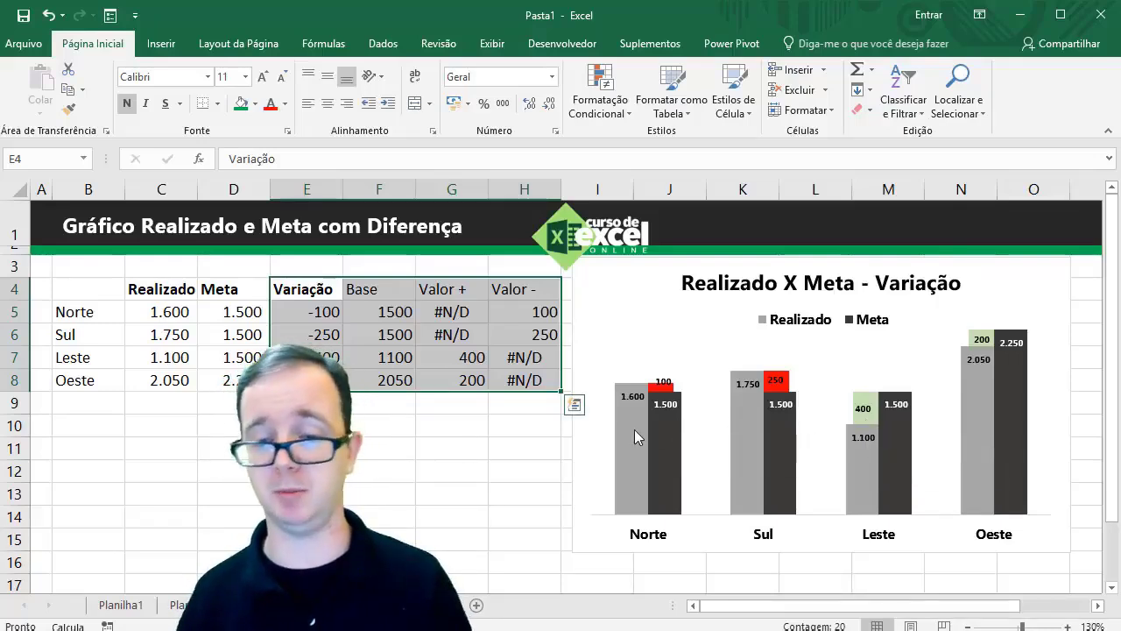
mouse_move(636, 437)
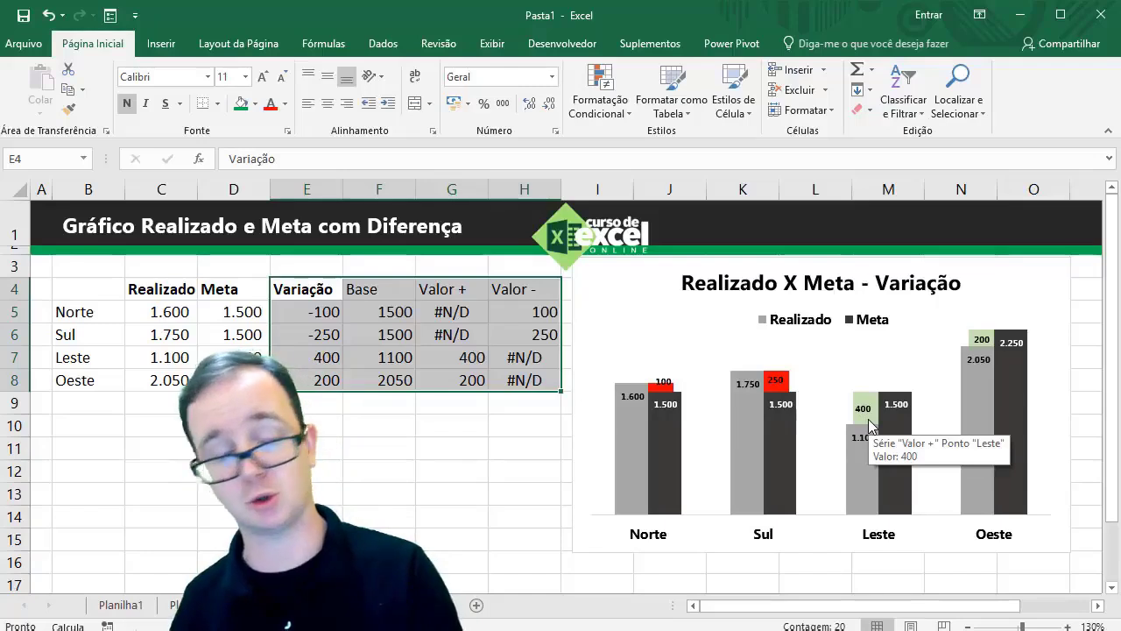
mouse_move(980, 346)
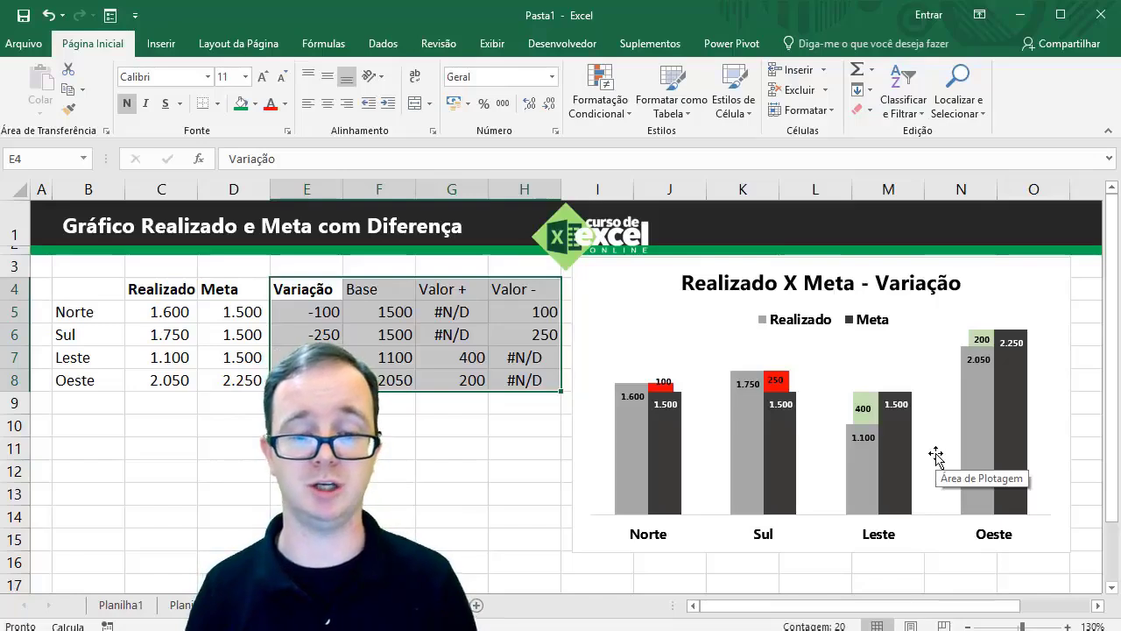
left_click(389, 504)
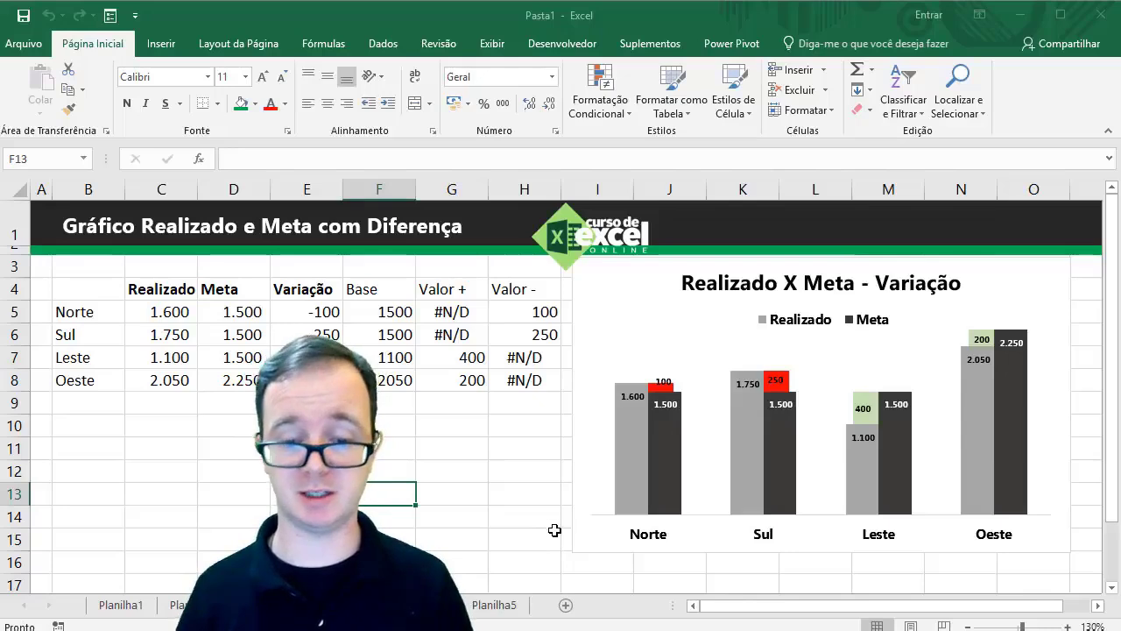
left_click(572, 508)
key("Delete")
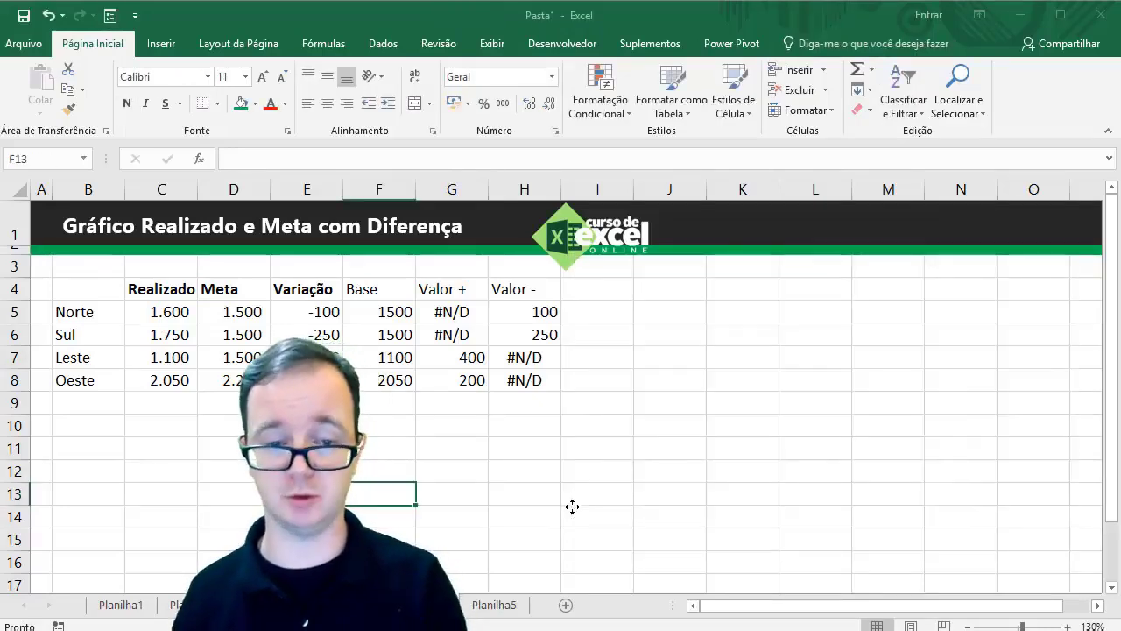
Step: Clear the Base, Valor + and Valor - values in F5:H8 and the old Variação values in E5:E8
left_click_drag(394, 310, 540, 377)
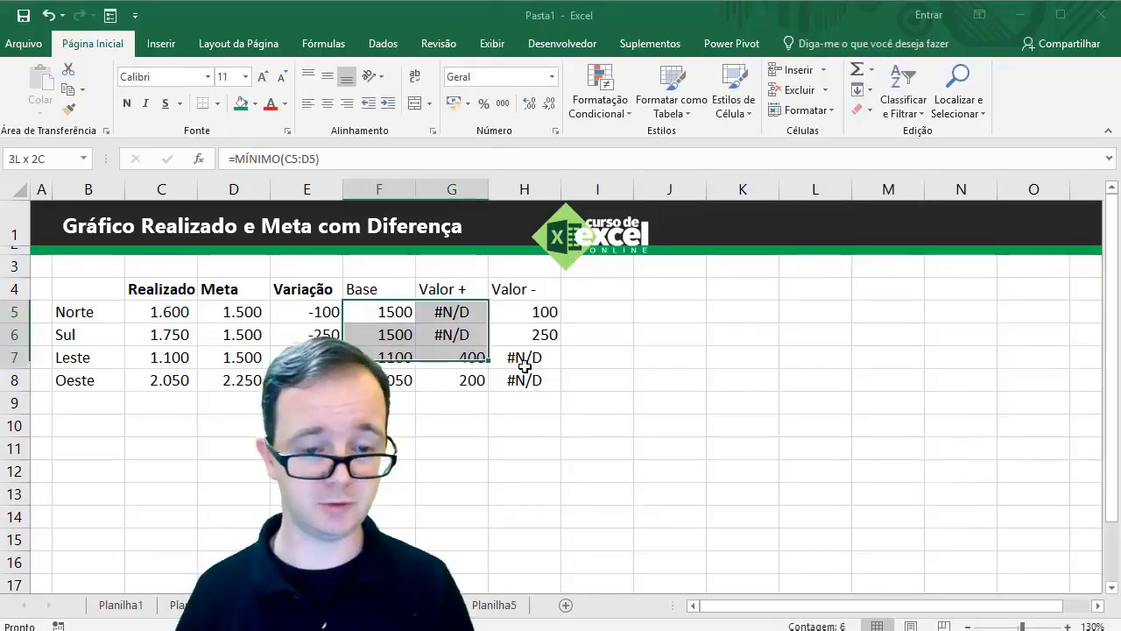
key("Delete")
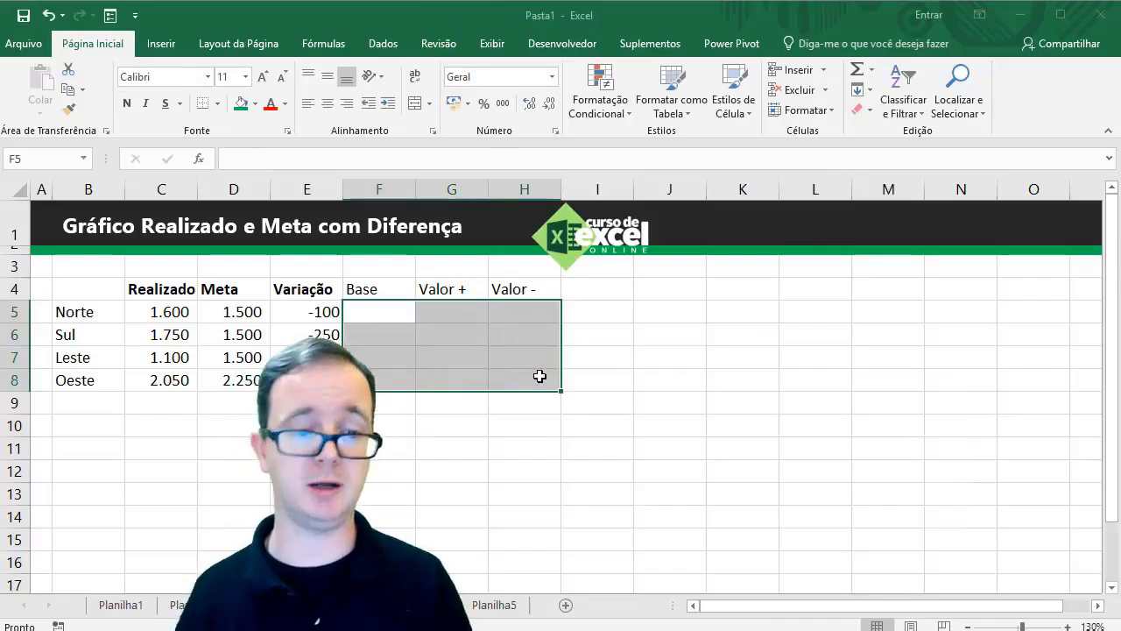
left_click(385, 314)
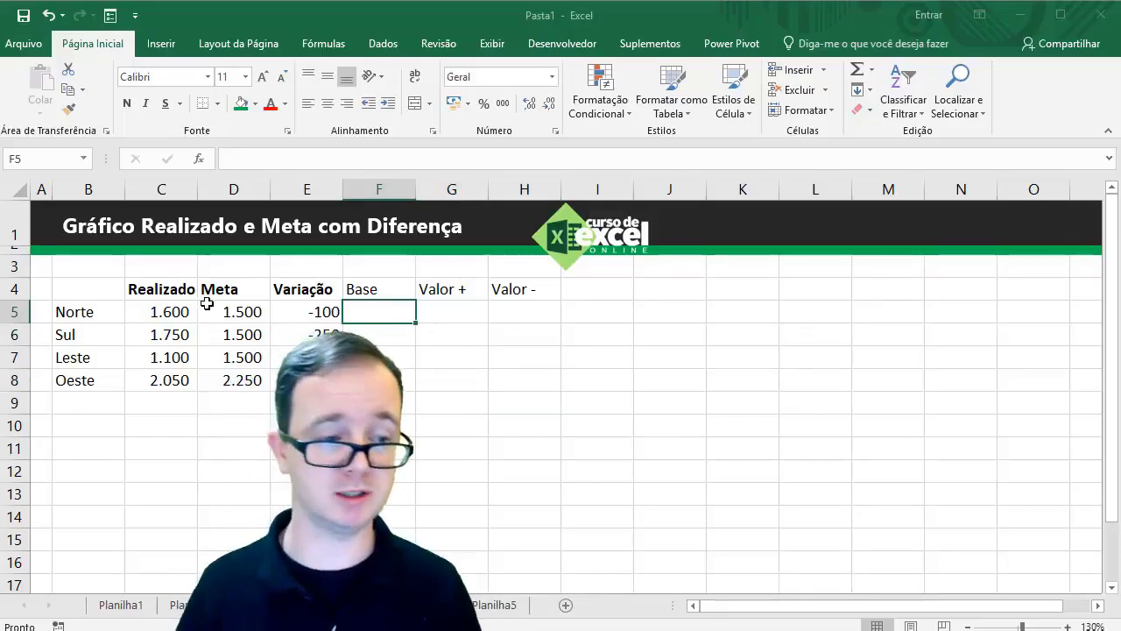
left_click(160, 290)
left_click(210, 290)
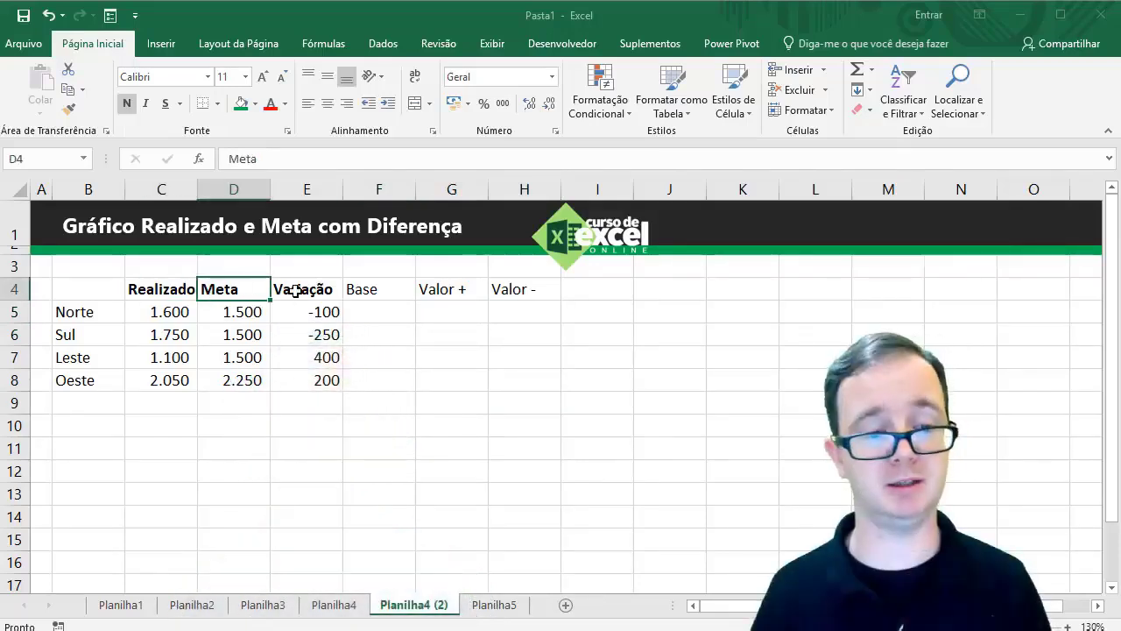
left_click(295, 291)
left_click(306, 311)
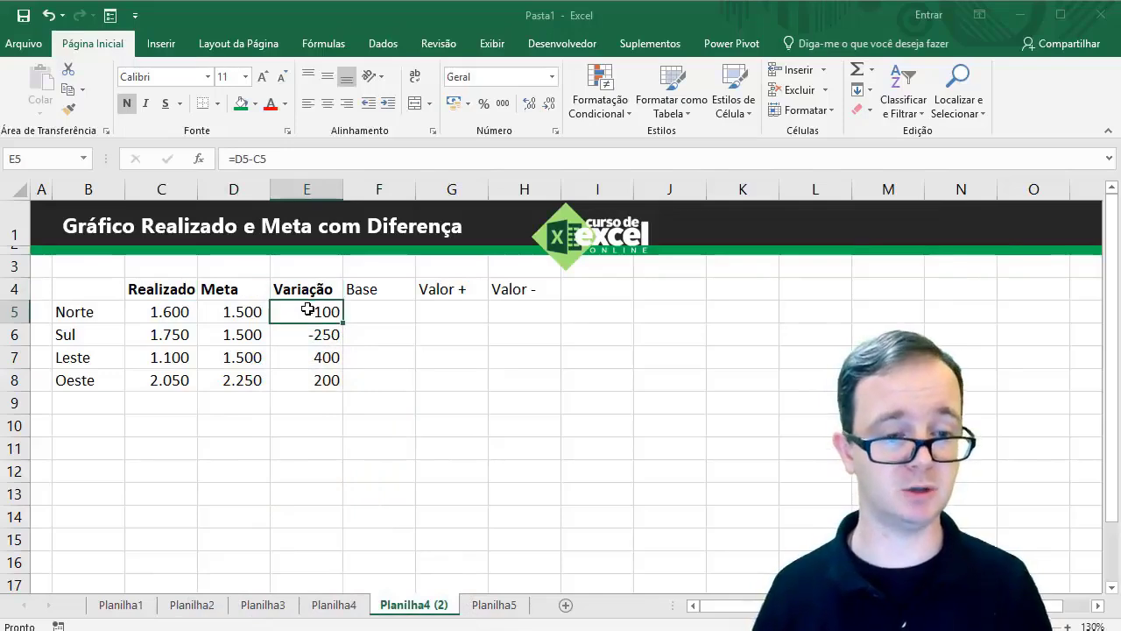
left_click_drag(306, 309, 318, 390)
key("Delete")
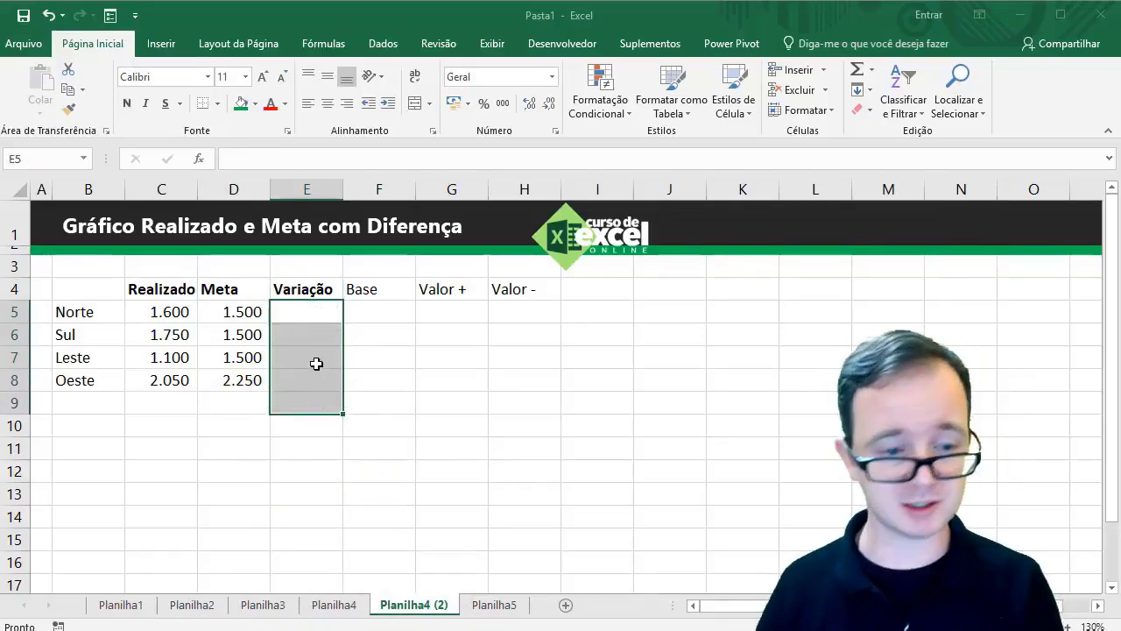
left_click(311, 312)
Step: Enter =C5-D5 in E5 and fill it down to E8, giving 100, 250, -400, -200
type("=")
key("Left")
key("Left")
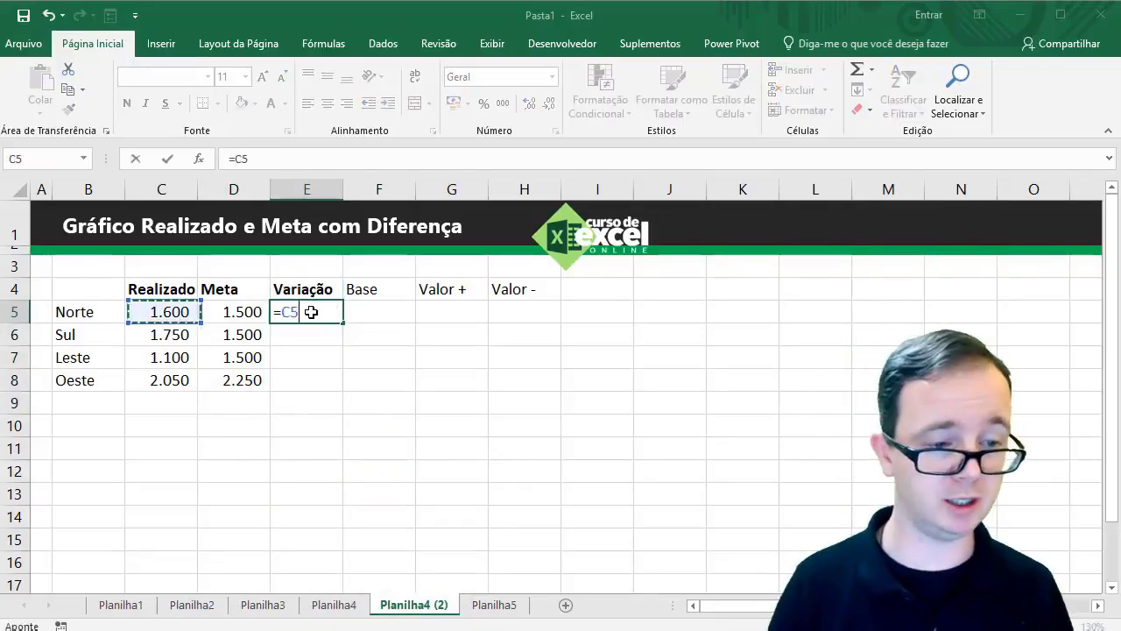
type("-")
key("Left")
key("Return")
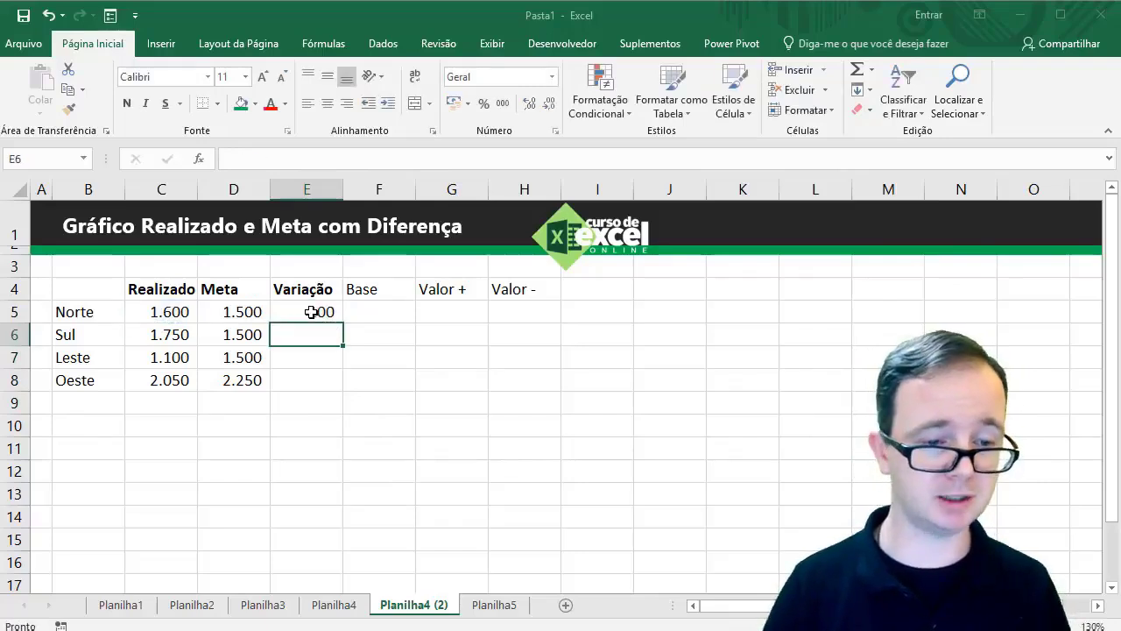
left_click(318, 313)
double_click(344, 323)
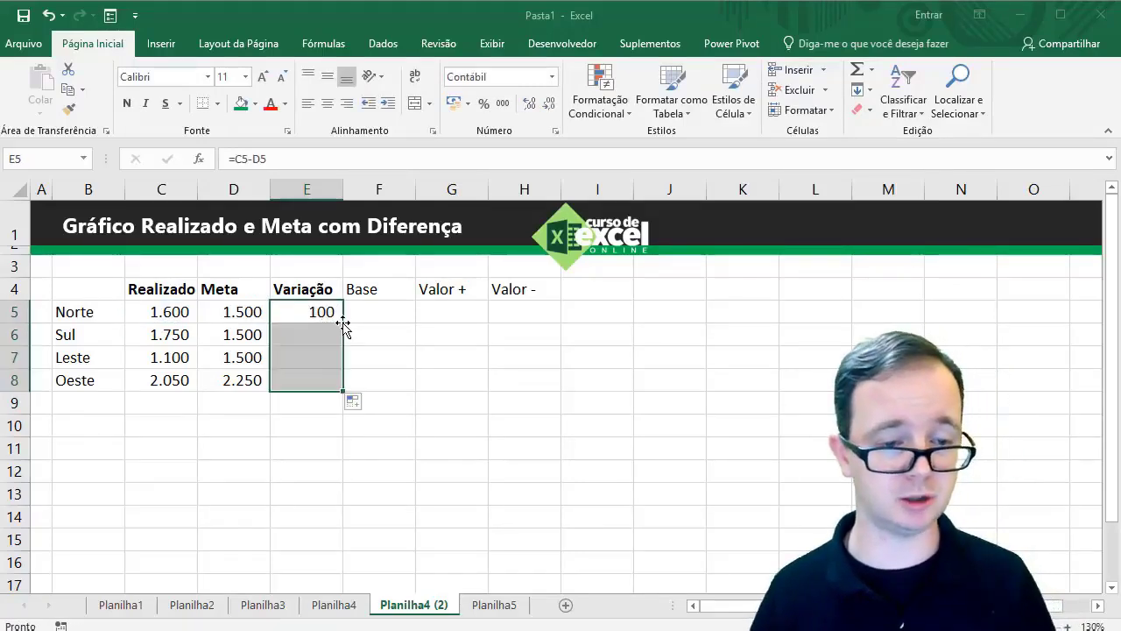
left_click(382, 318)
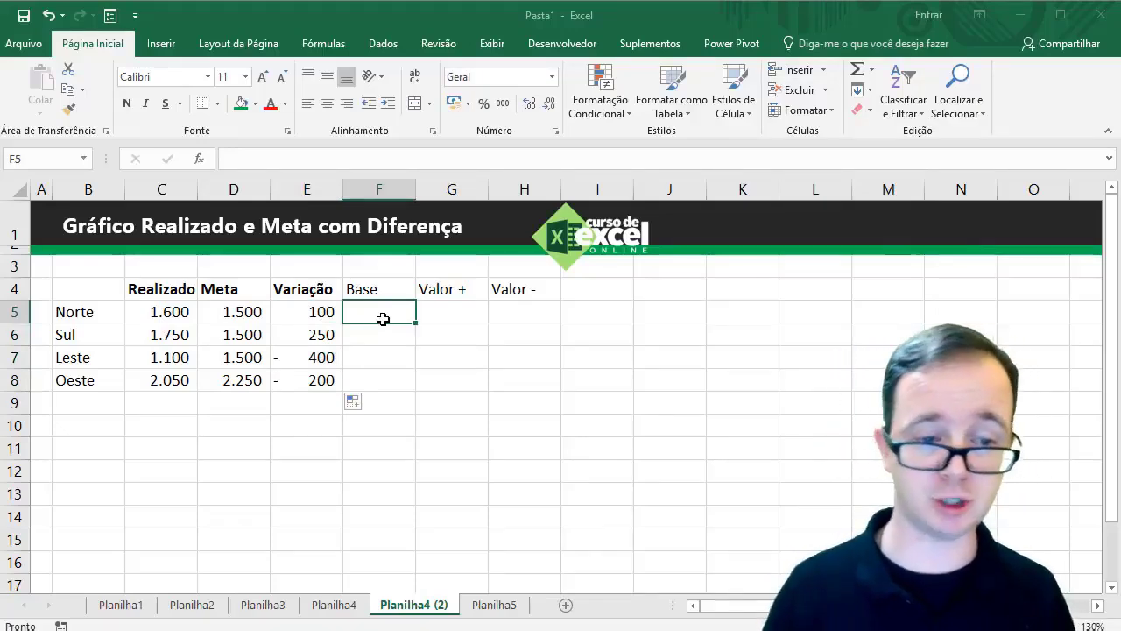
Step: Enter =MÍNIMO(C5:D5) in F5 and fill down to F8, giving 1.500, 1.500, 1.100, 2.050
left_click_drag(390, 289, 504, 289)
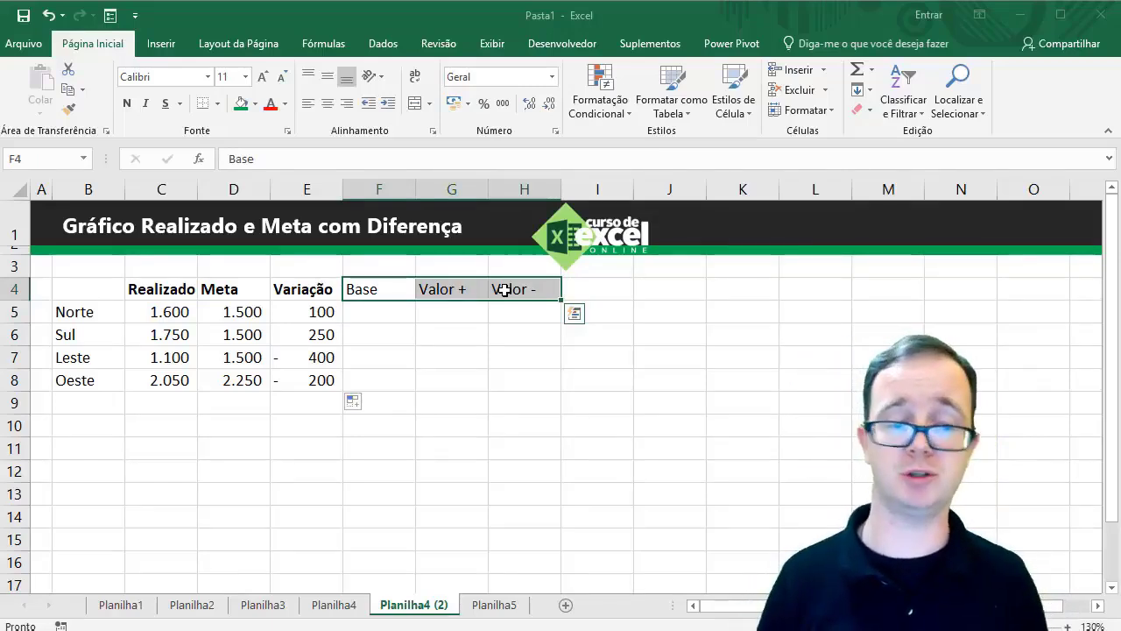
left_click(408, 305)
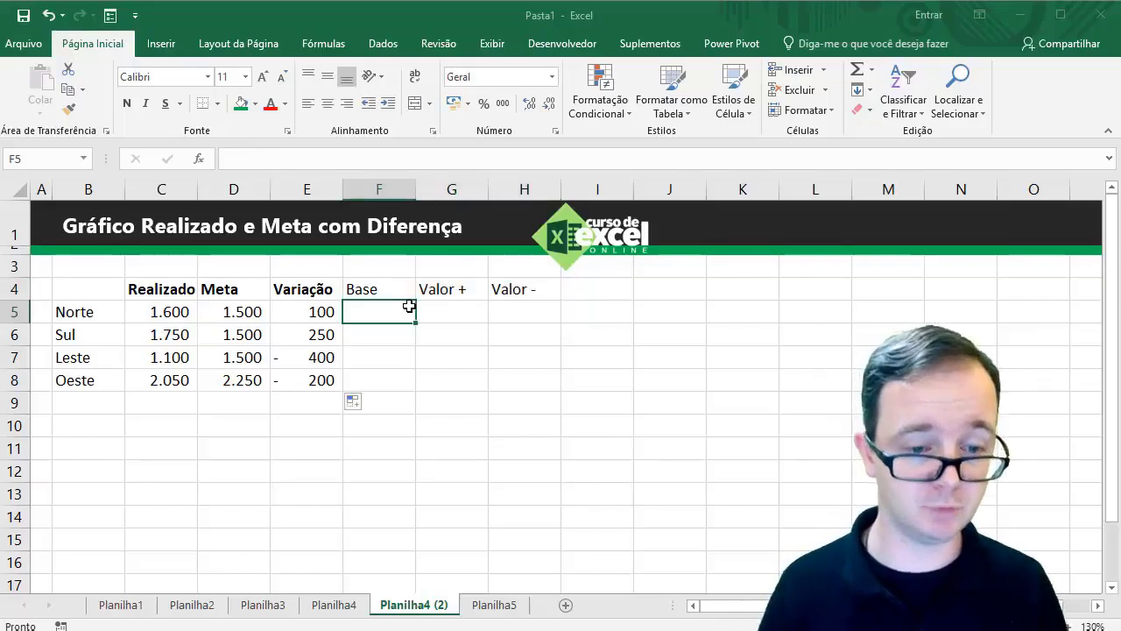
type("=mínimo")
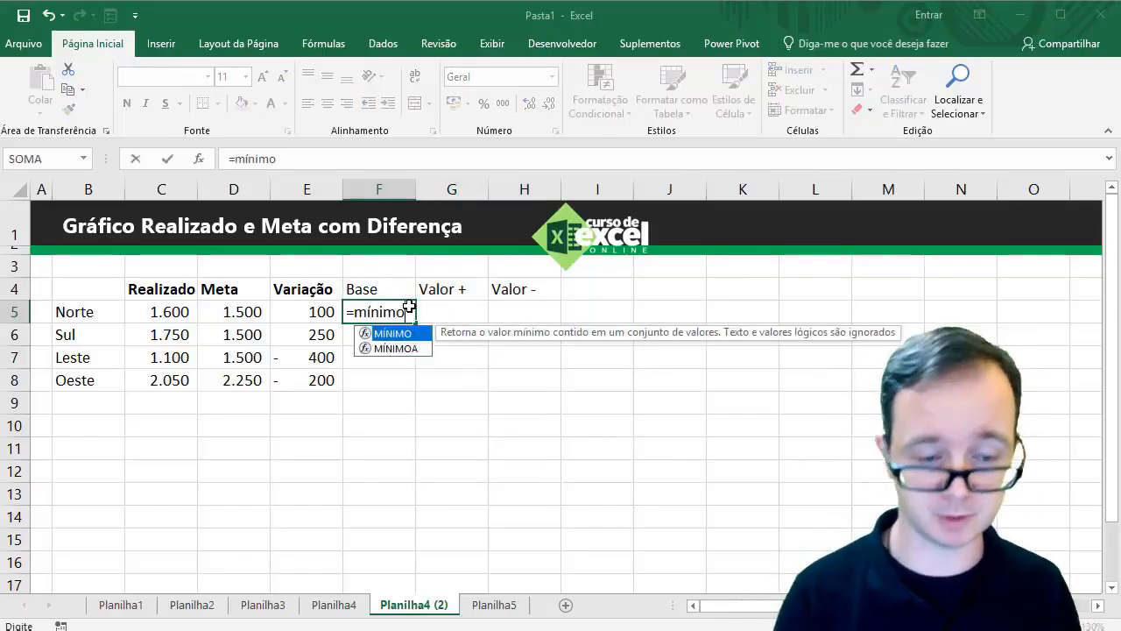
type("(")
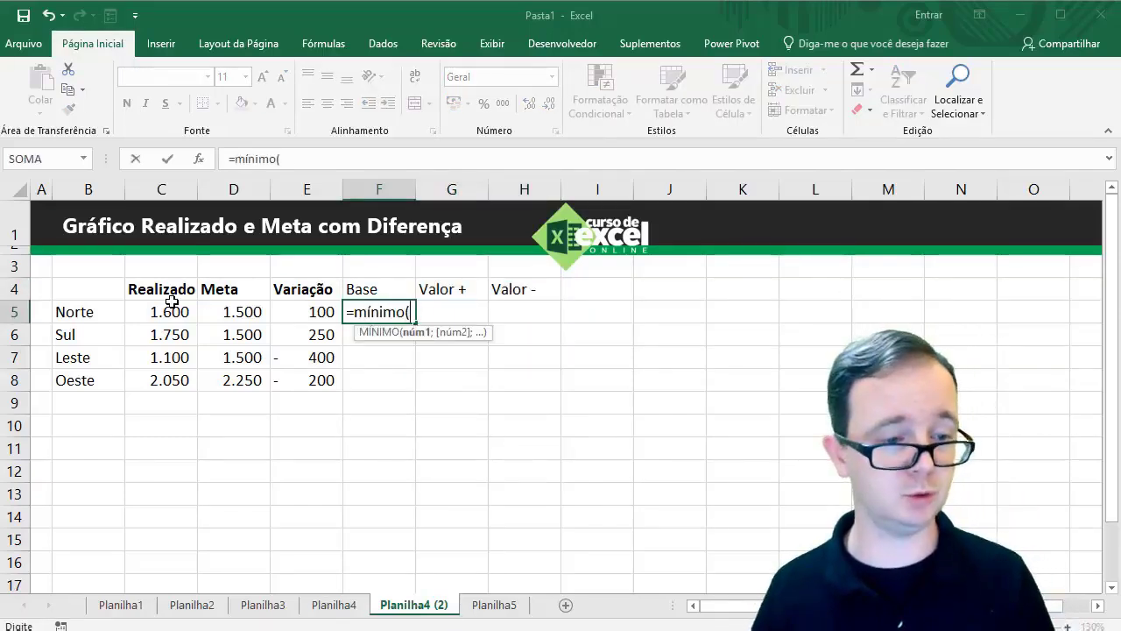
left_click_drag(172, 301, 210, 305)
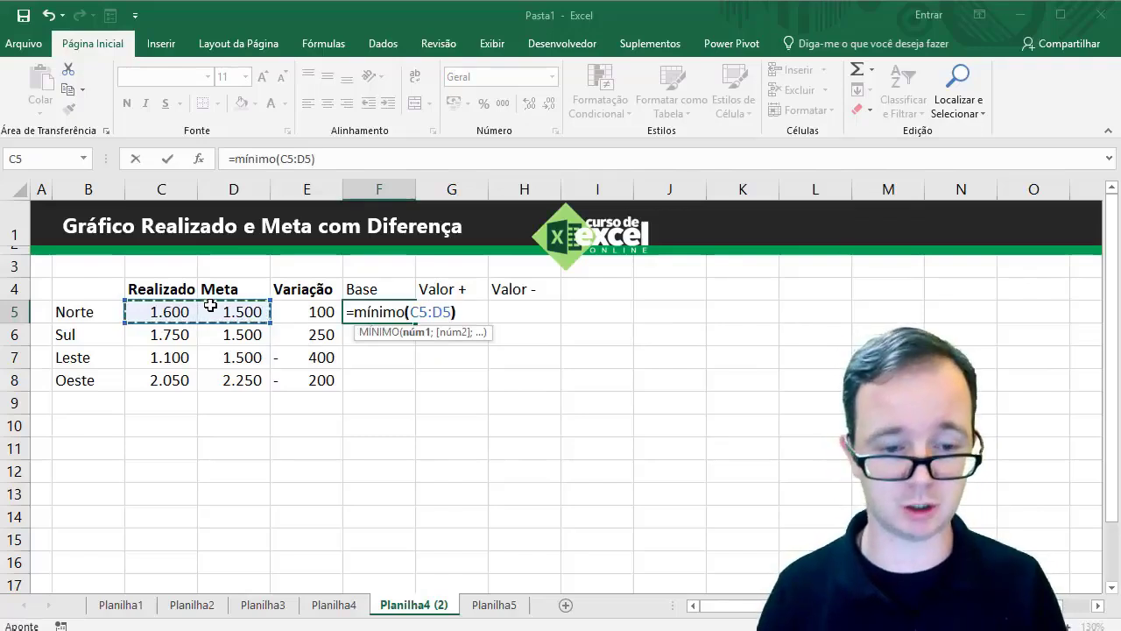
key("Return")
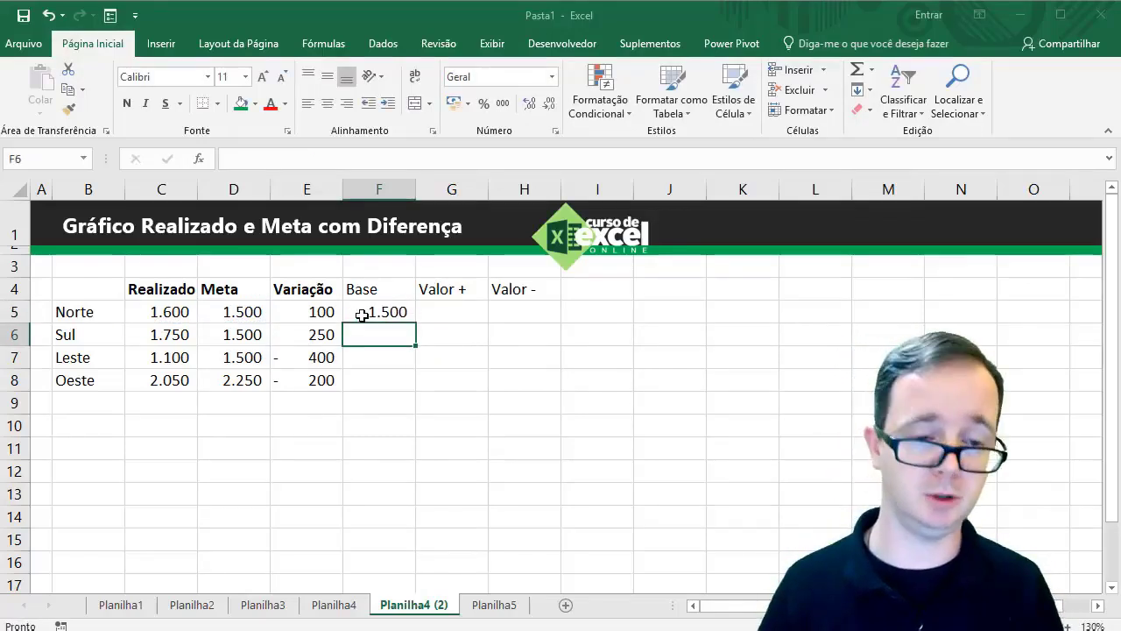
left_click(362, 316)
double_click(415, 324)
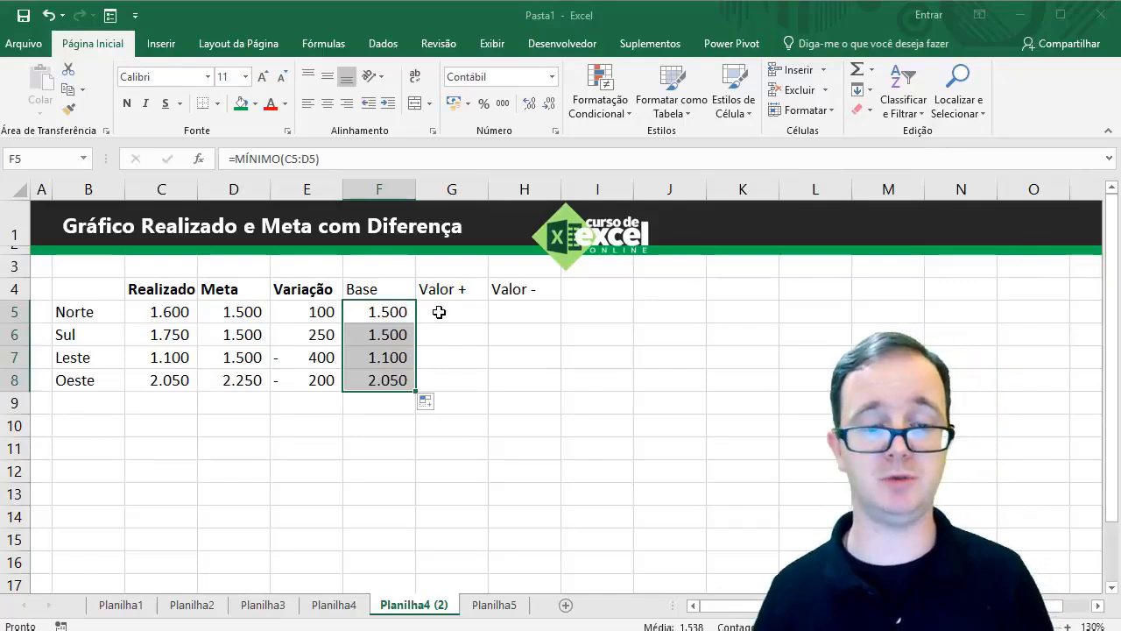
Step: Enter =SE(E5>0;E5;NÃO.DISP()) in G5 and fill down to G8, giving 100, 250, #N/D, #N/D
left_click(439, 312)
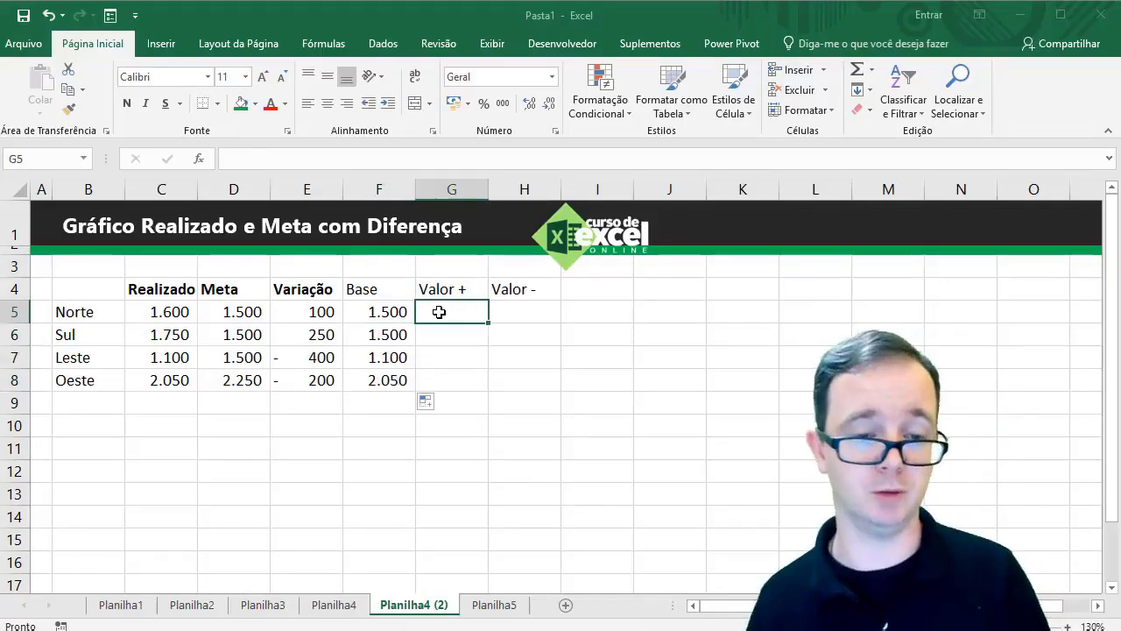
type("=se")
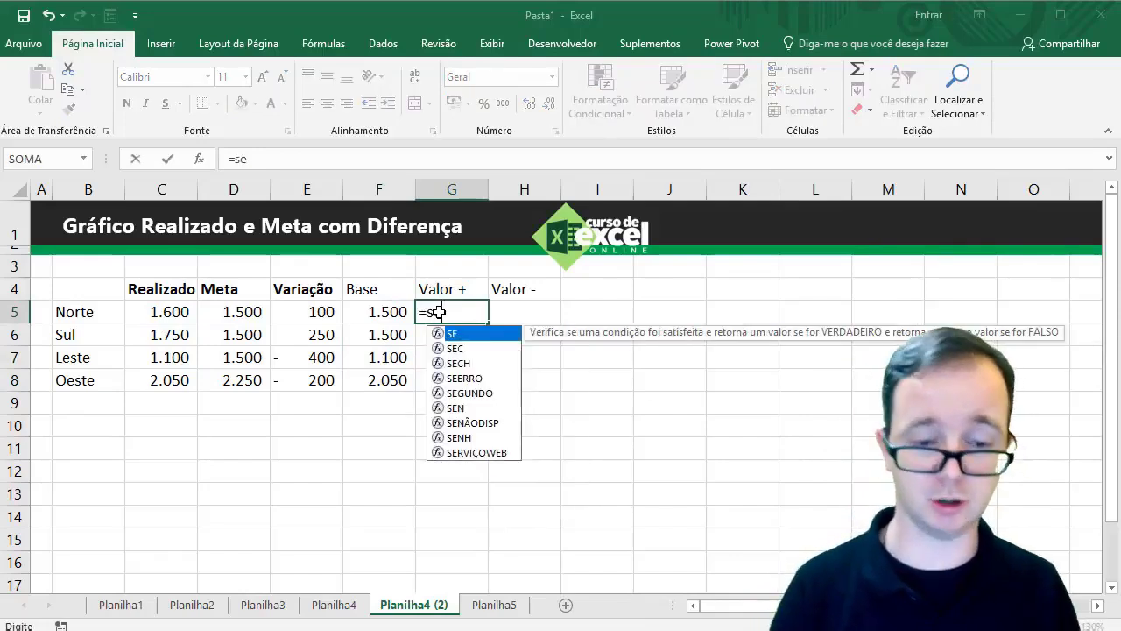
type("(")
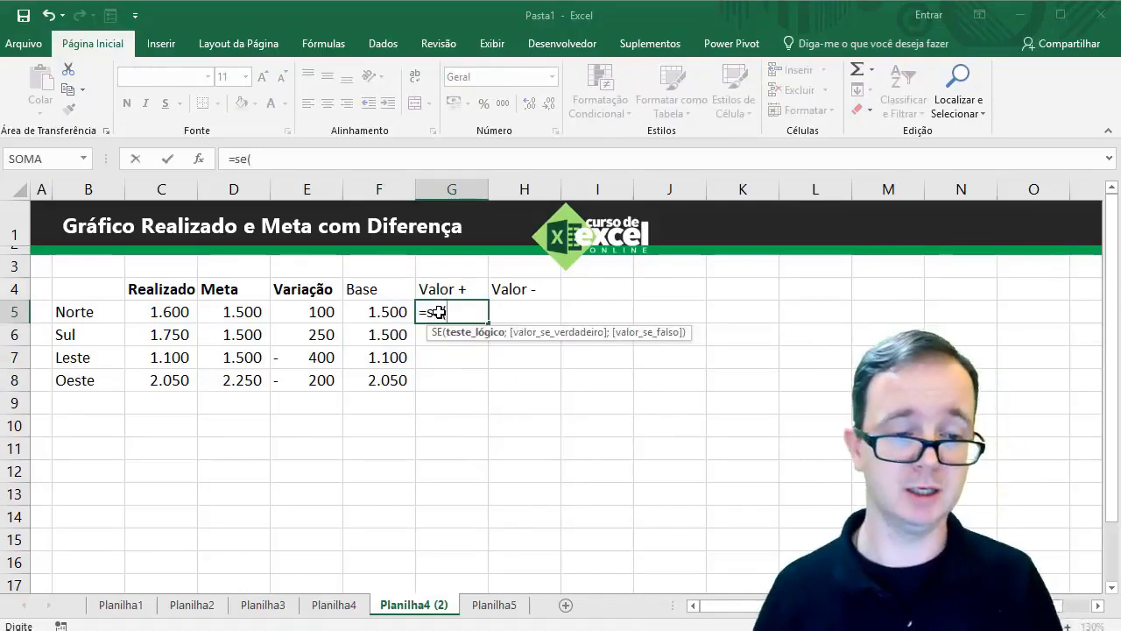
left_click(311, 309)
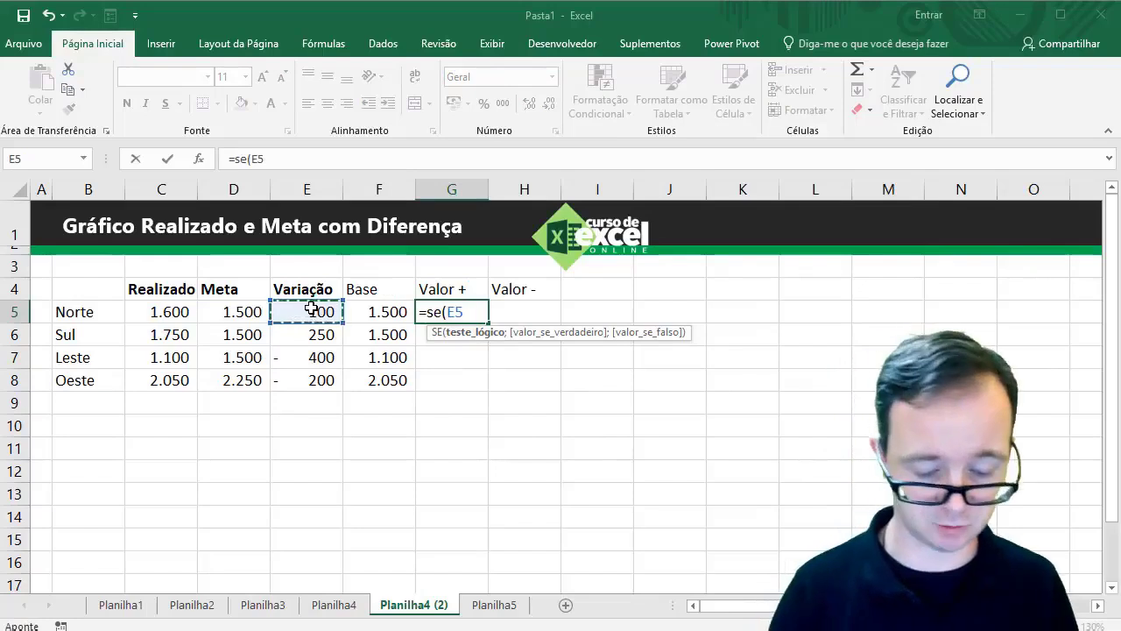
type(">0;E5")
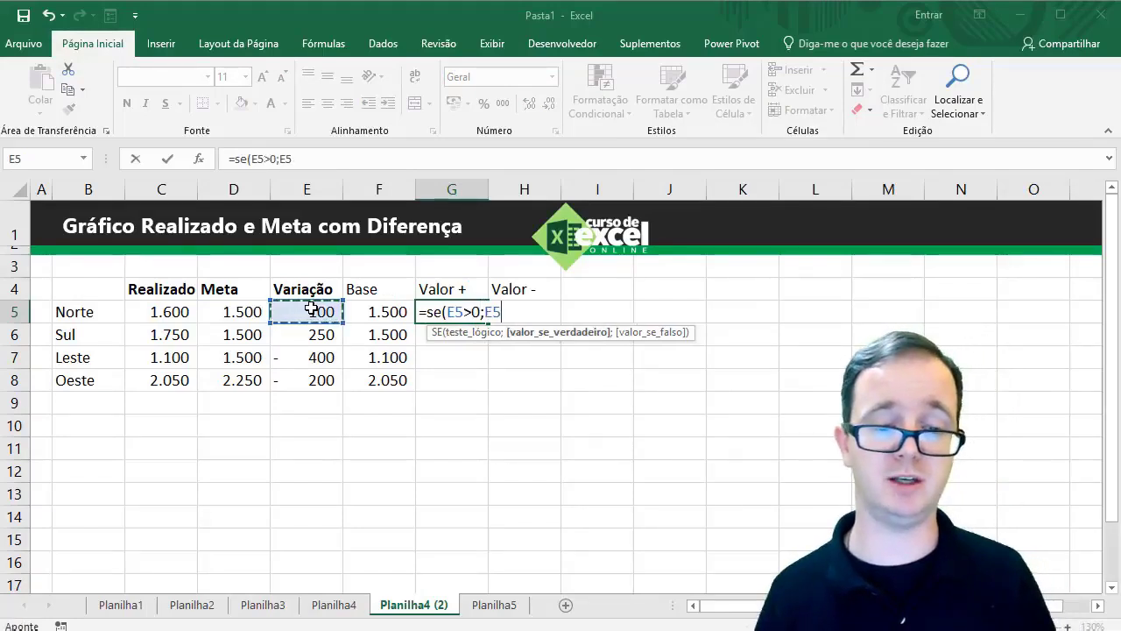
type(";")
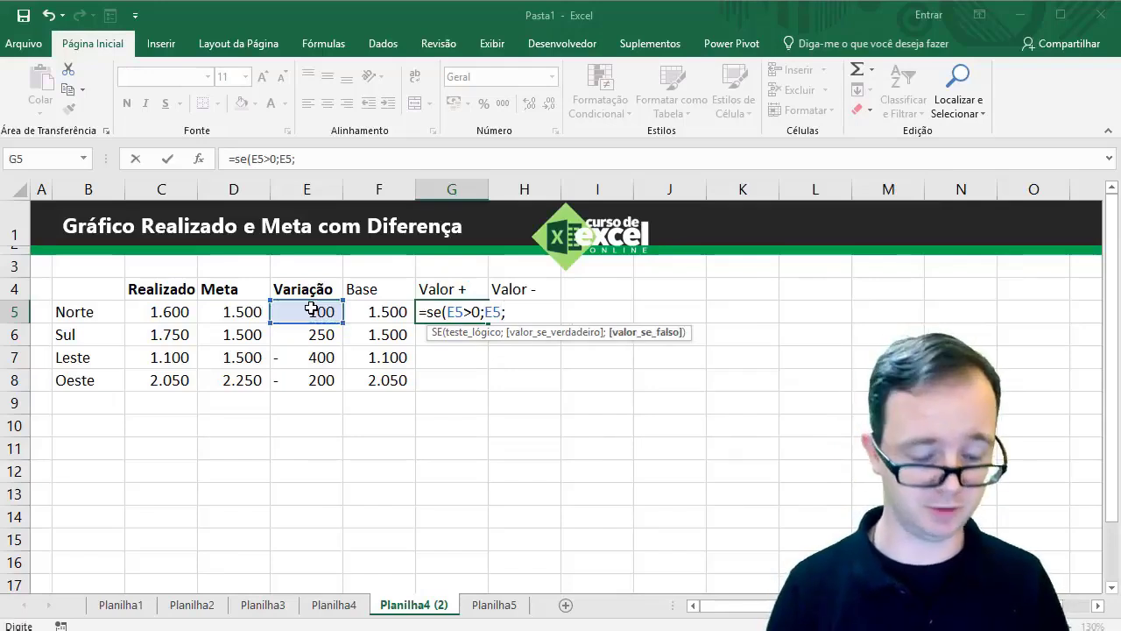
type("não")
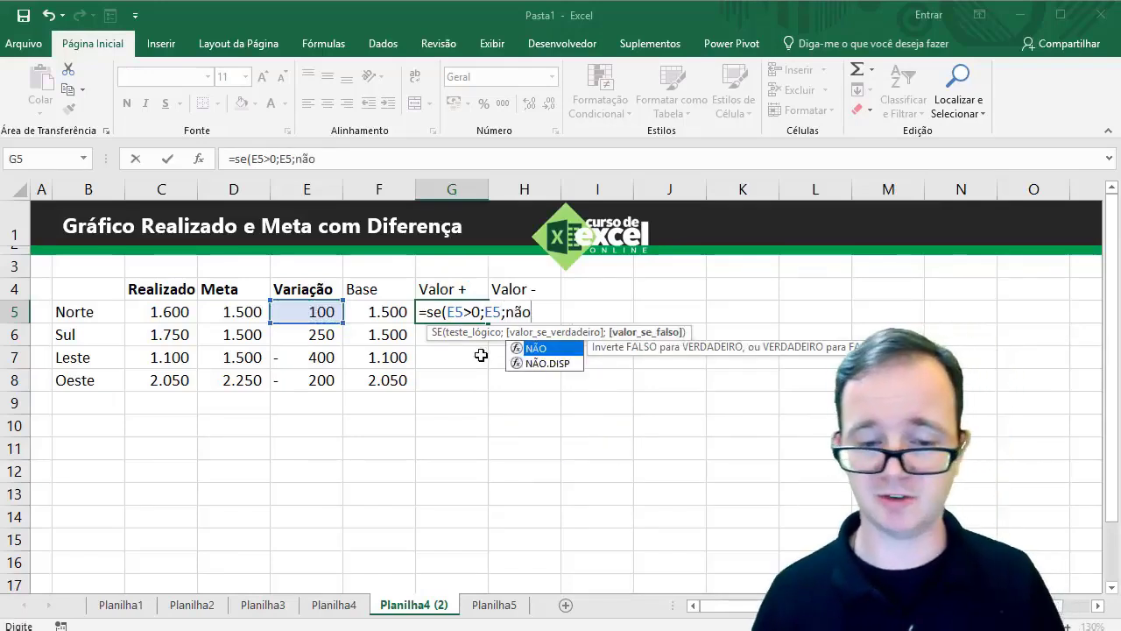
double_click(563, 366)
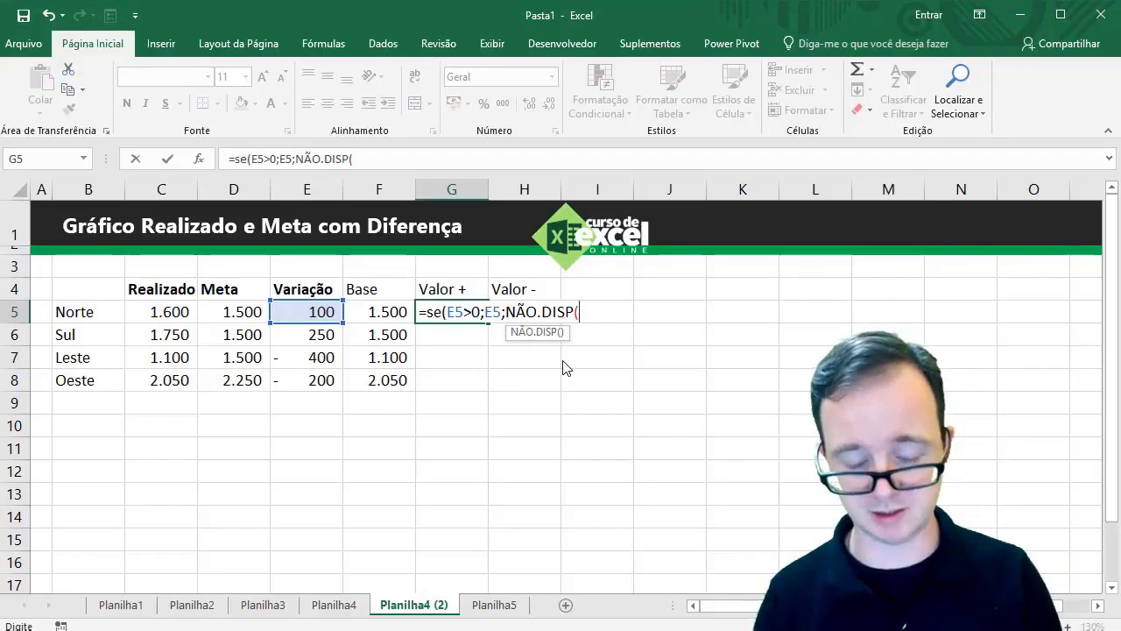
type("))")
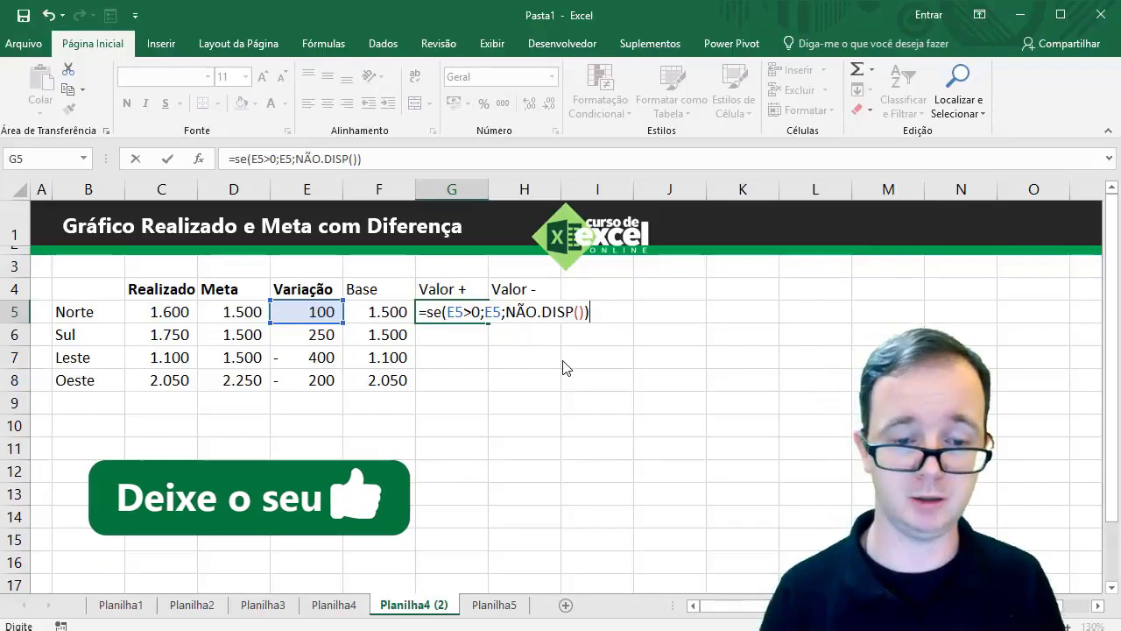
key("Return")
left_click(480, 306)
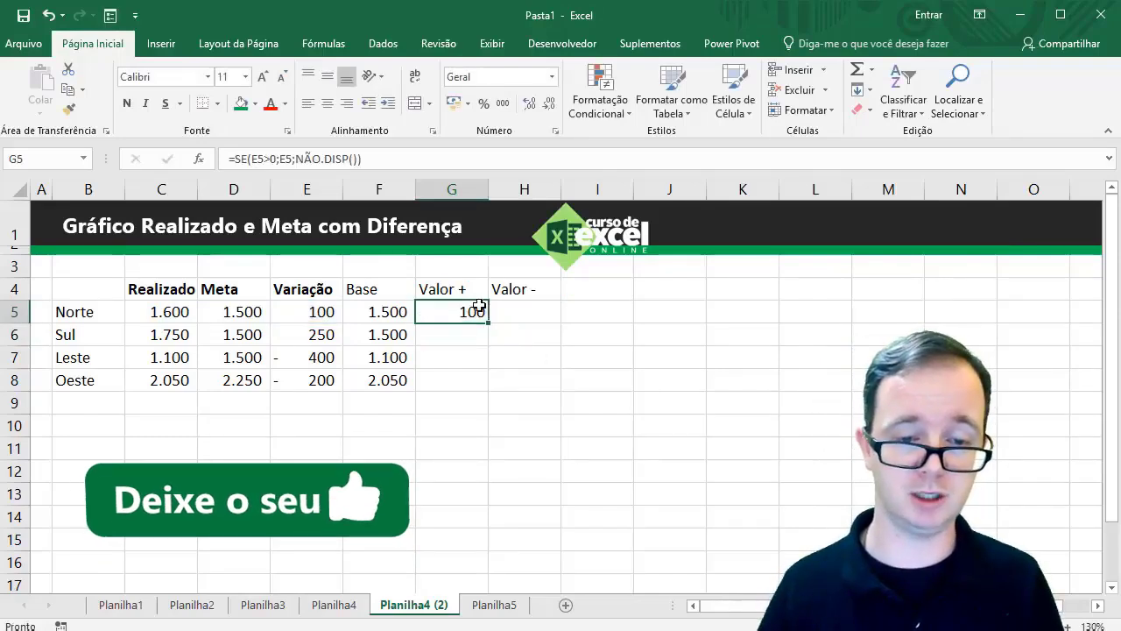
double_click(488, 322)
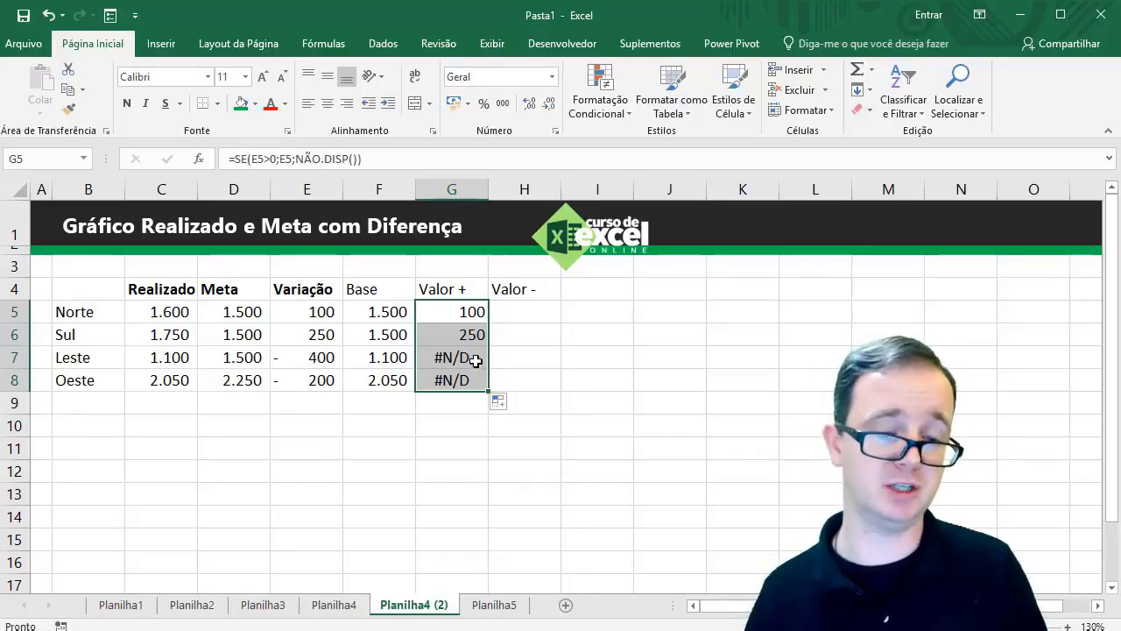
Step: Enter =SE(E5<0;ABS(E5);NÃO.DISP()) in H5 and fill down to H8, giving #N/D, #N/D, 400, 200
left_click(520, 313)
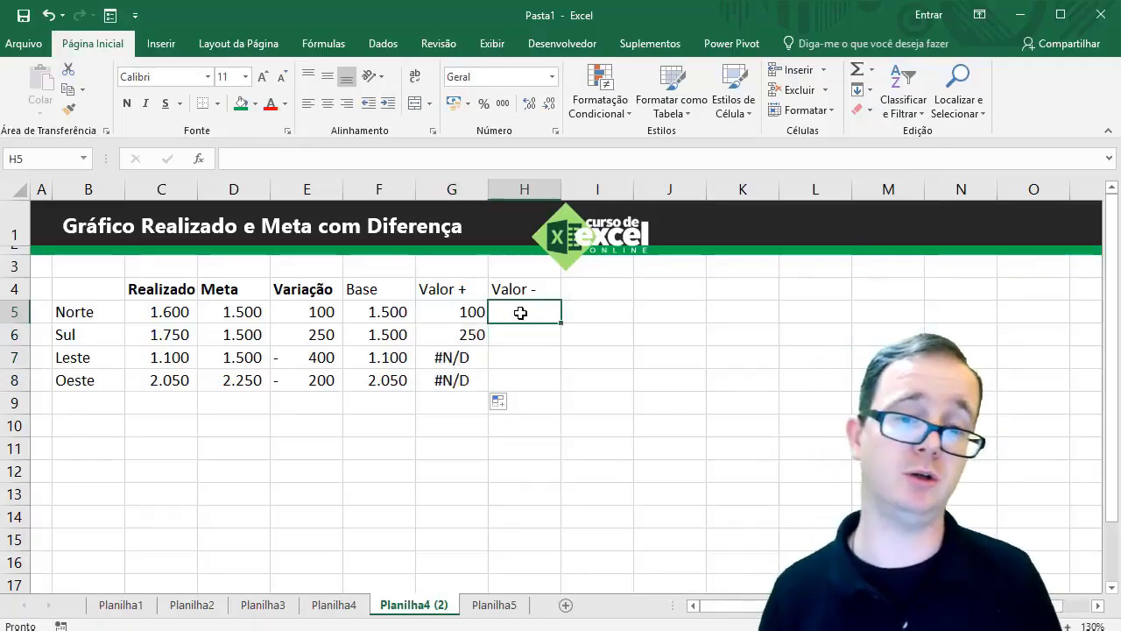
type("=se")
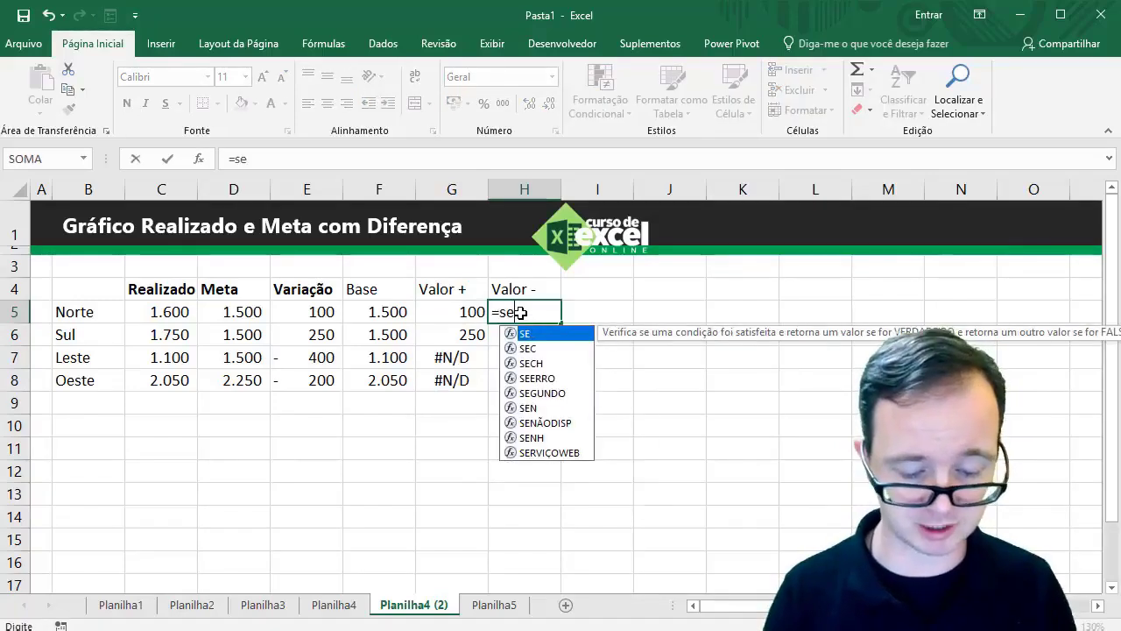
type("(")
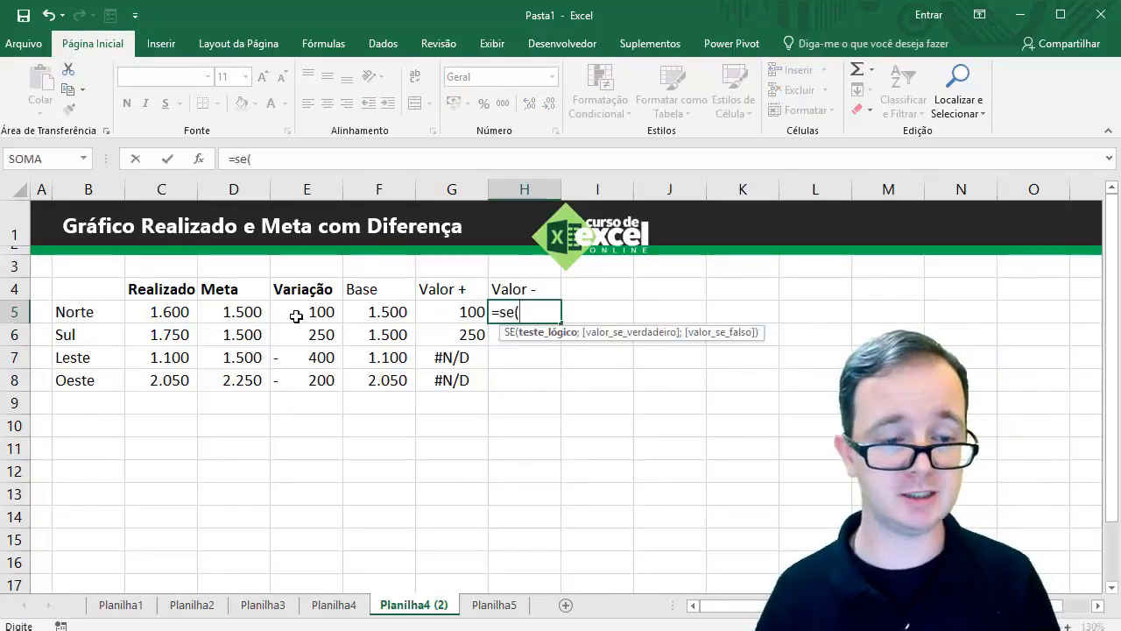
left_click(296, 316)
type("<")
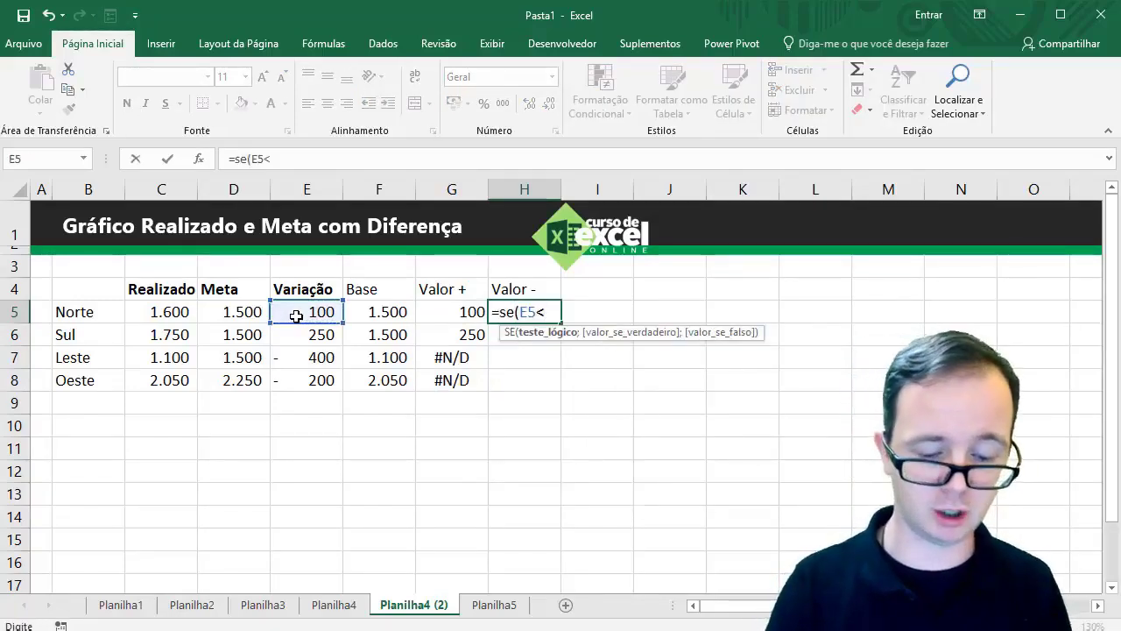
type("0;")
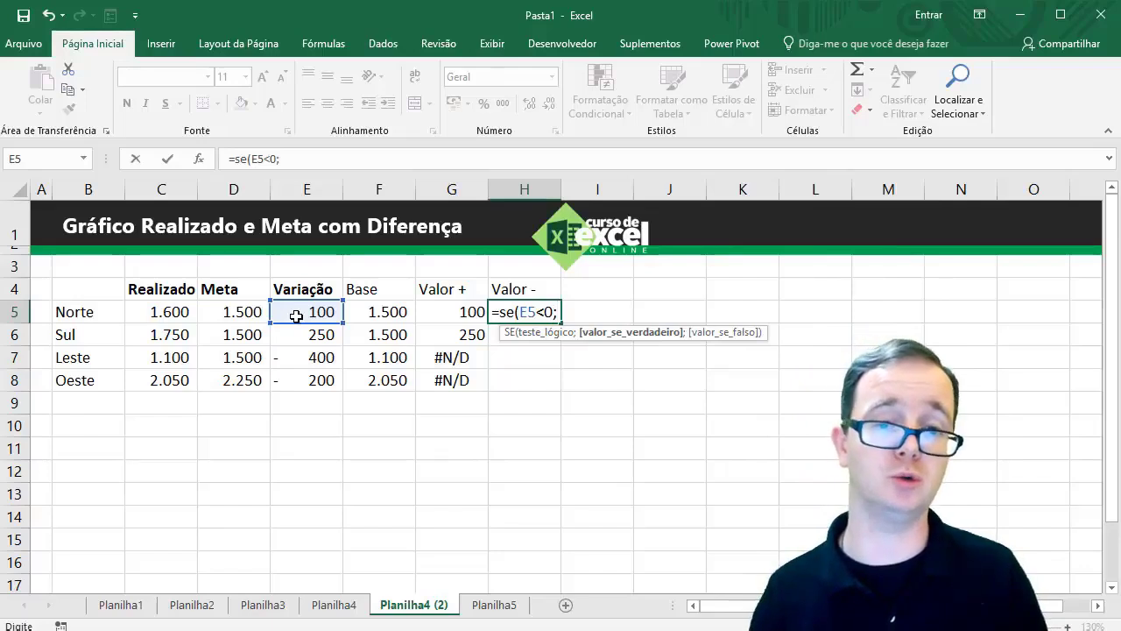
type("a")
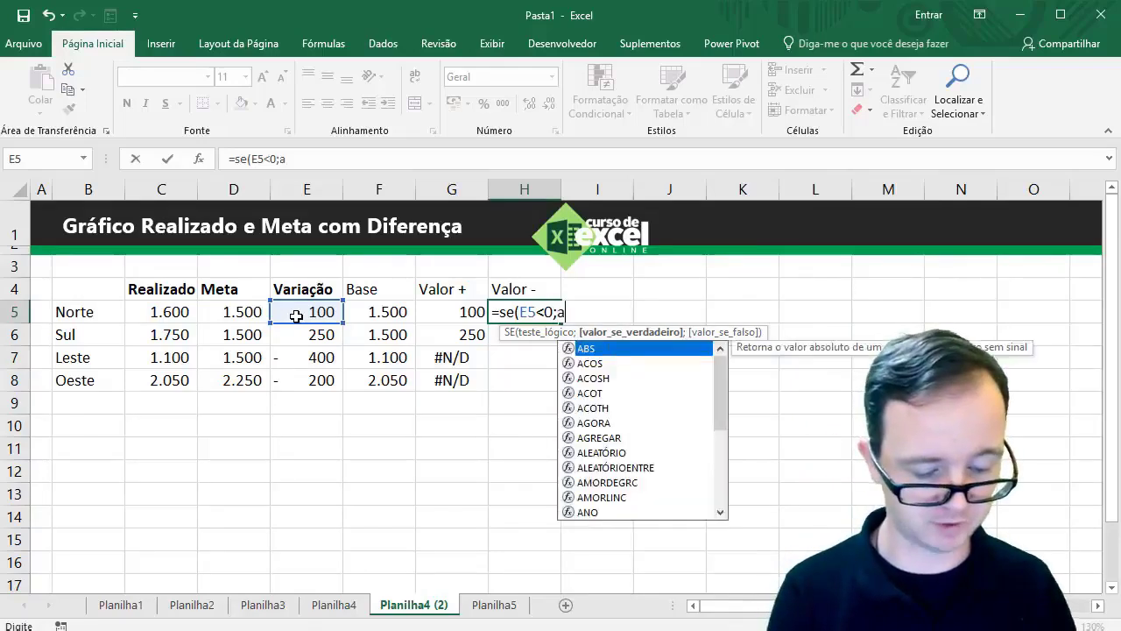
type("bs(")
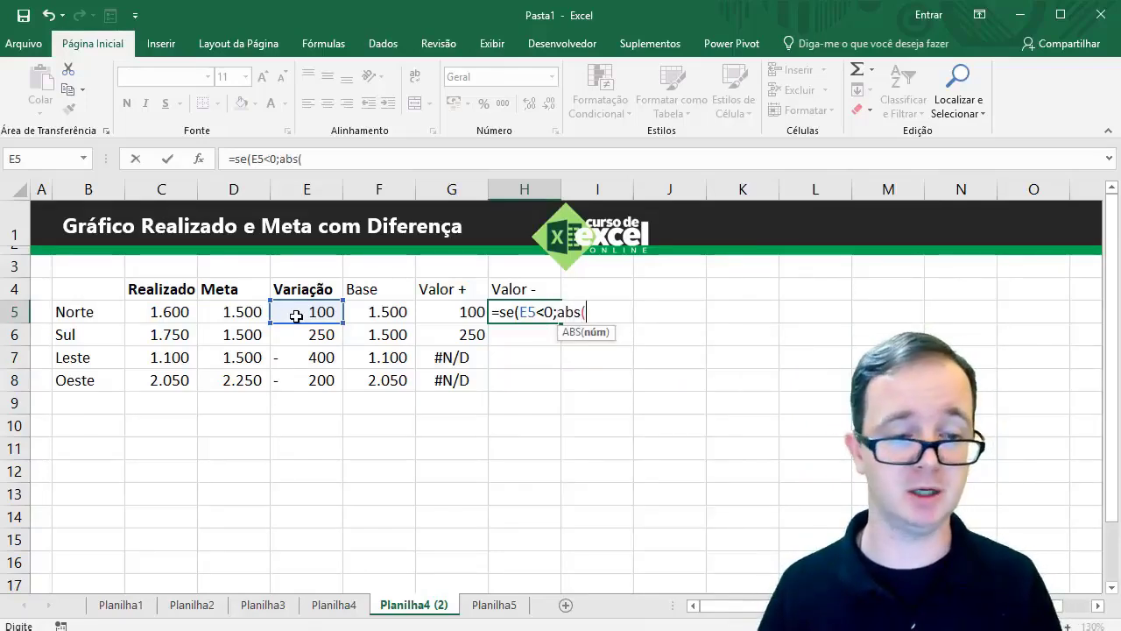
left_click(296, 316)
type(")")
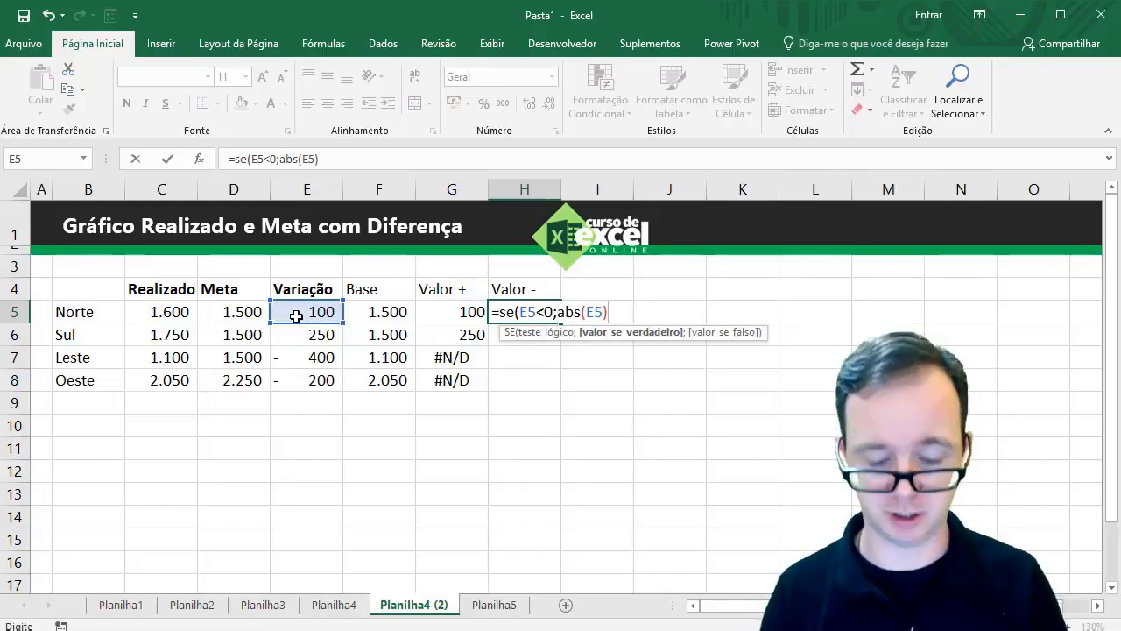
type(";n")
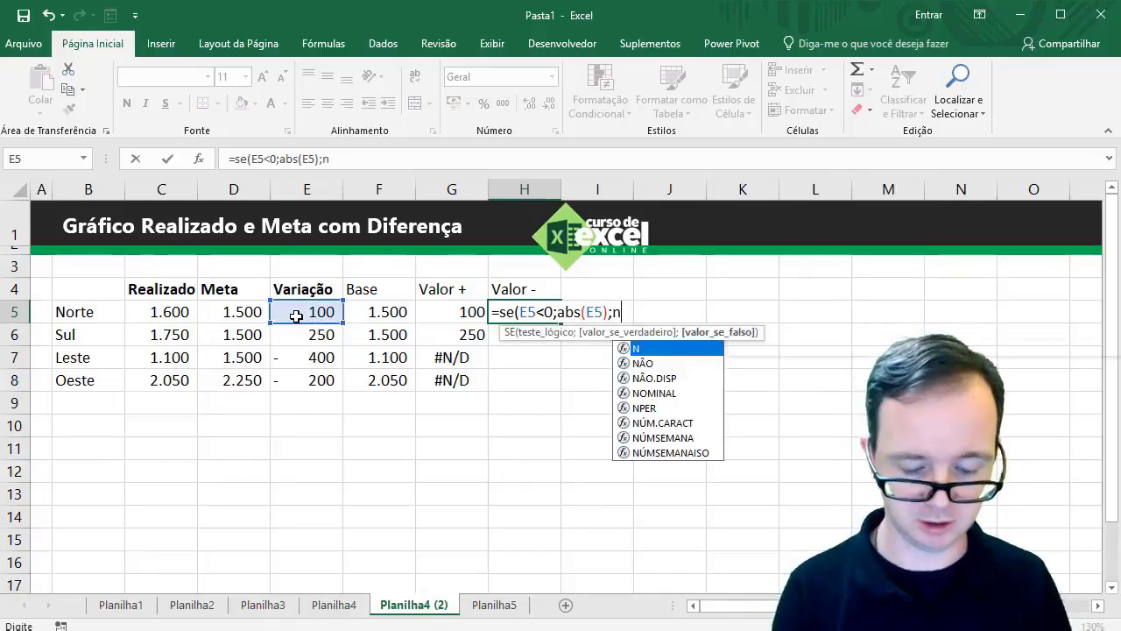
type("ão")
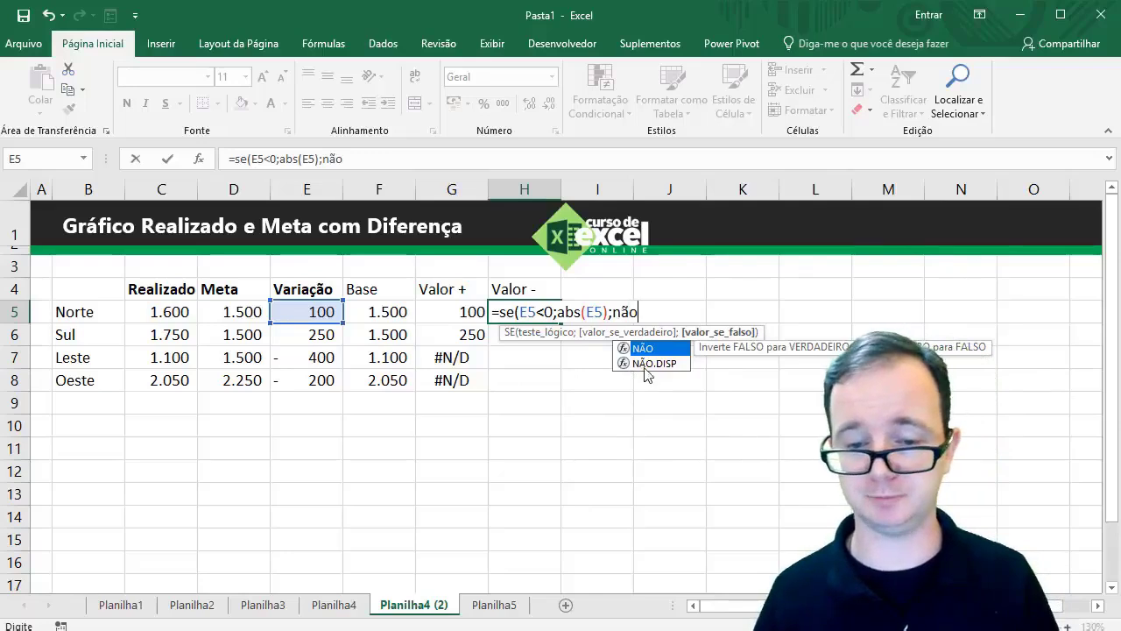
double_click(646, 364)
type("))")
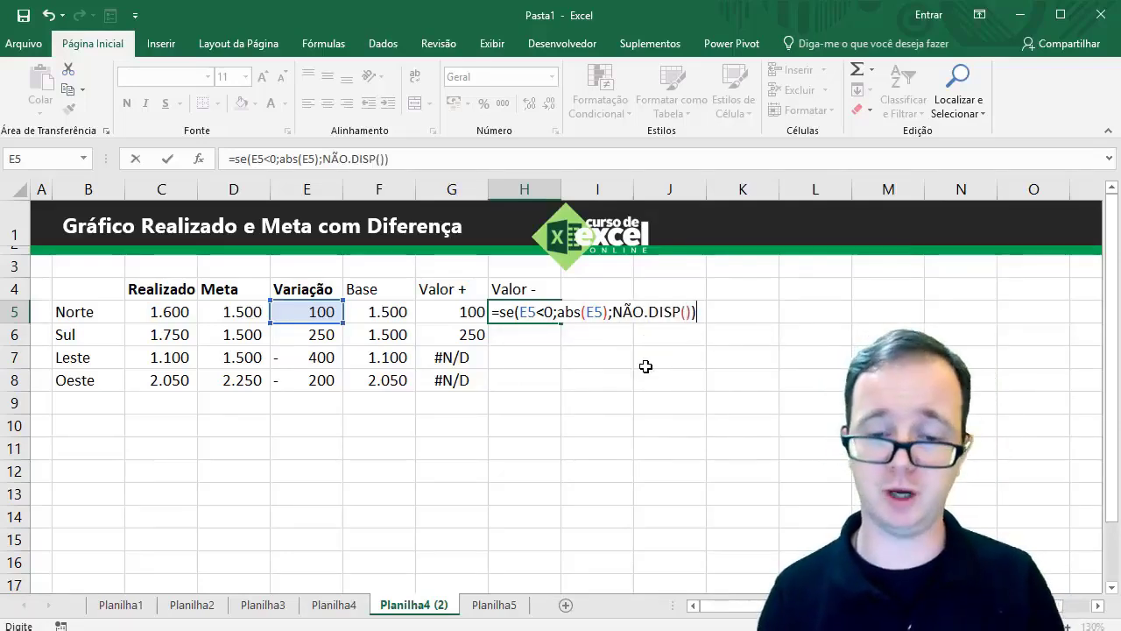
key("Return")
left_click(554, 319)
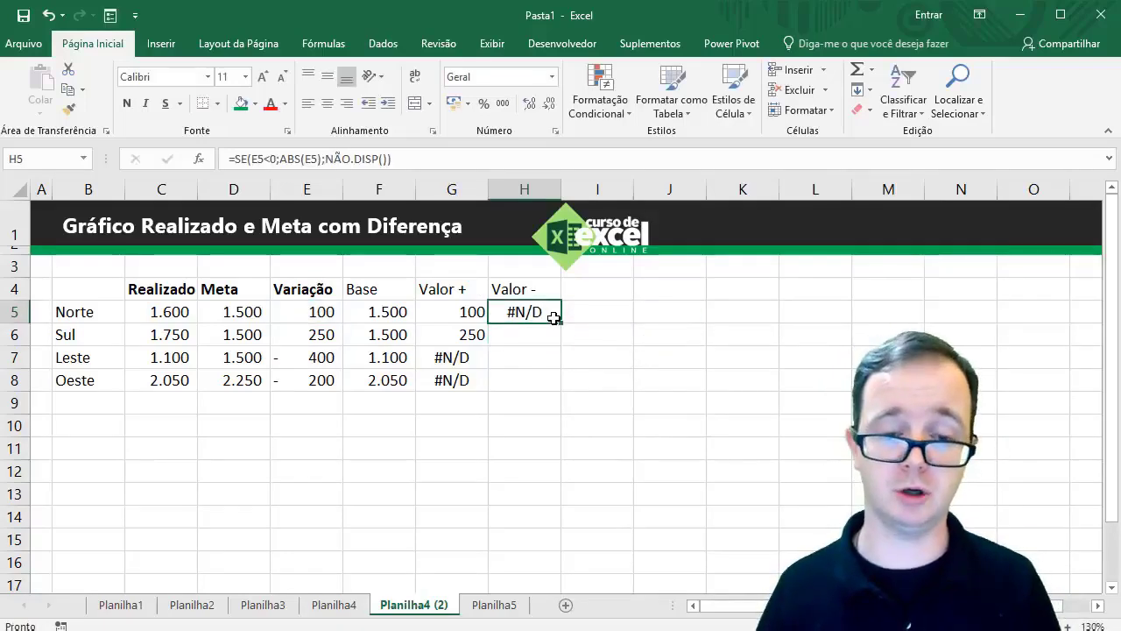
double_click(561, 323)
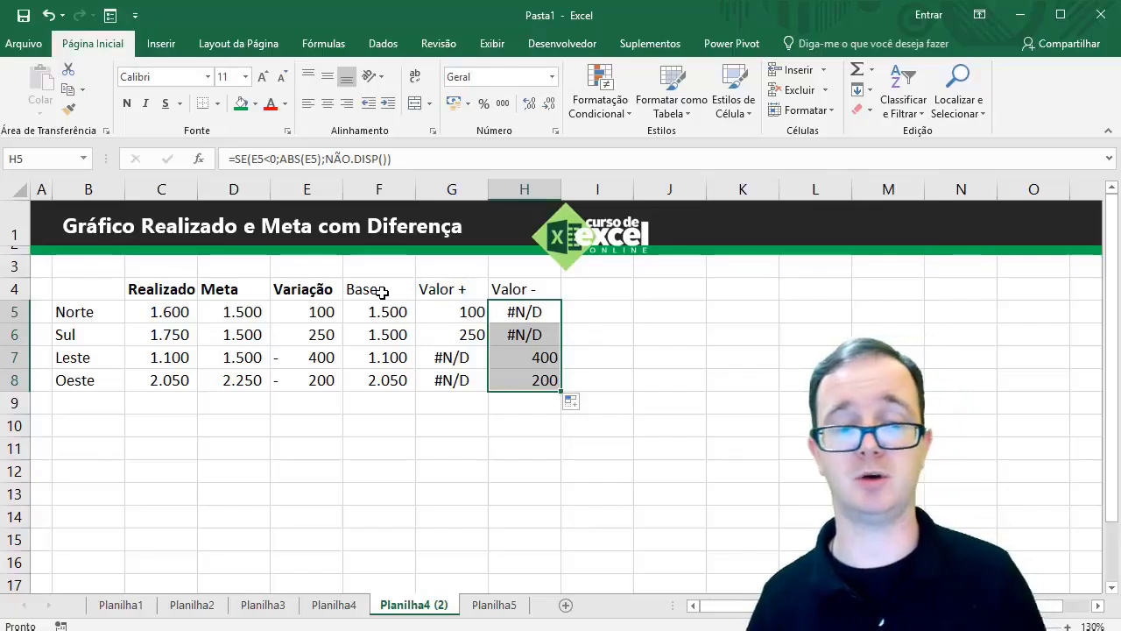
Step: Make the Base, Valor + and Valor - headers bold with a light gold fill
left_click(382, 291)
left_click_drag(448, 283, 508, 283)
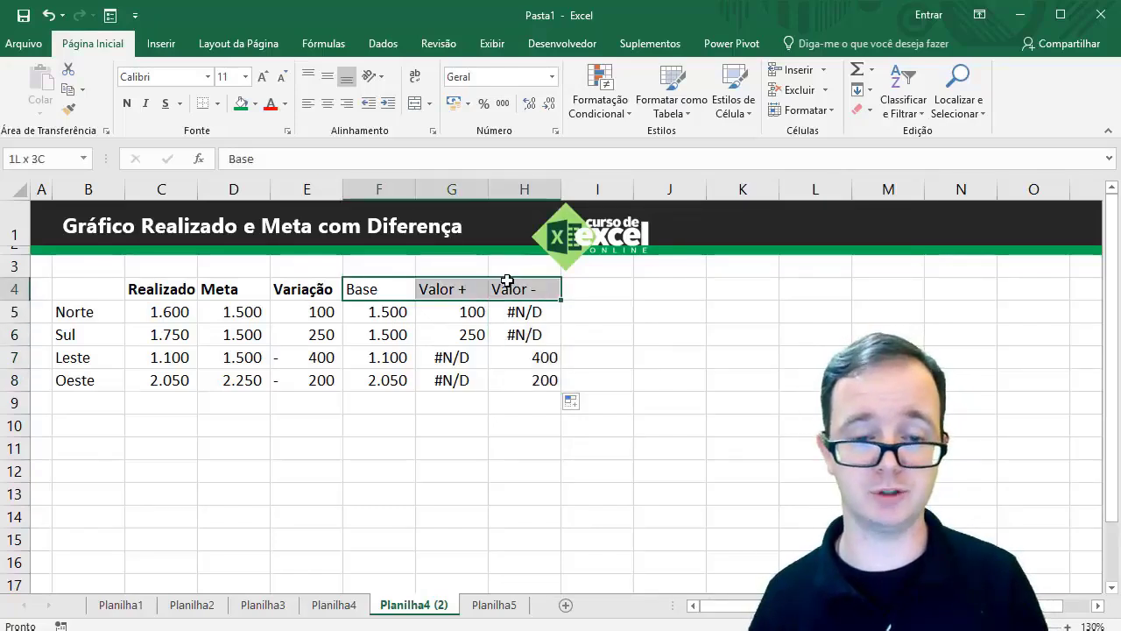
left_click(127, 104)
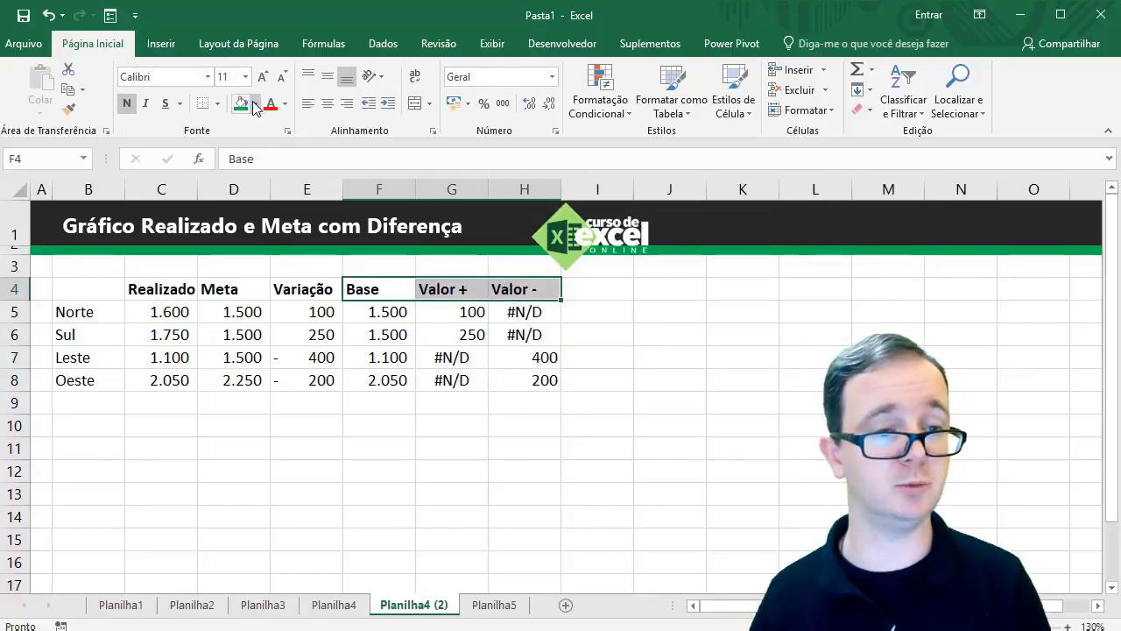
left_click(255, 103)
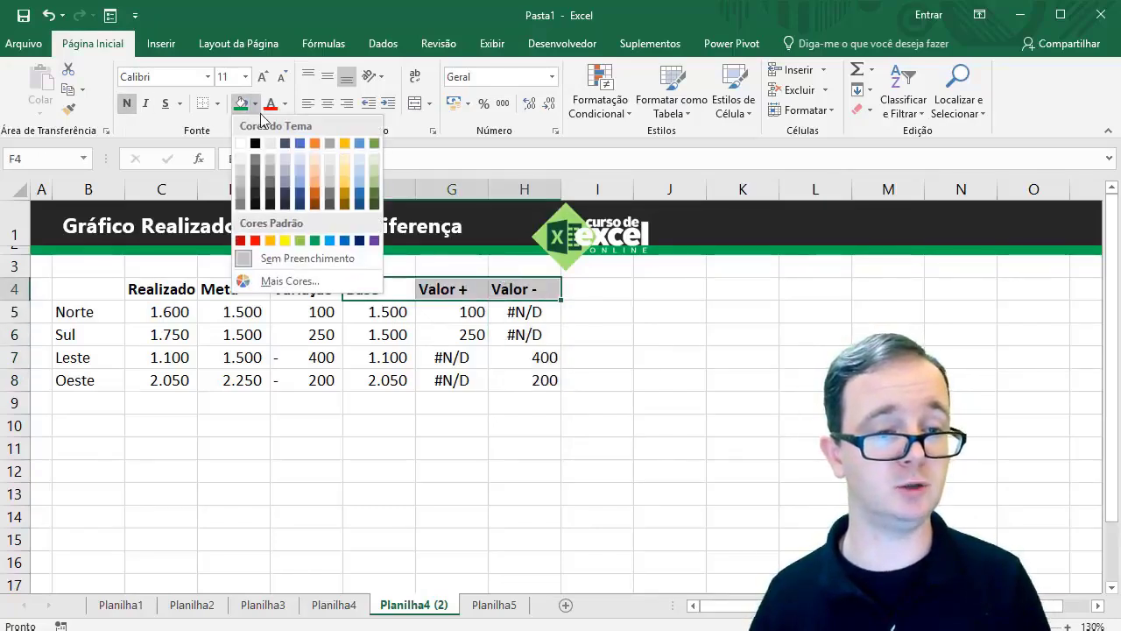
left_click(347, 169)
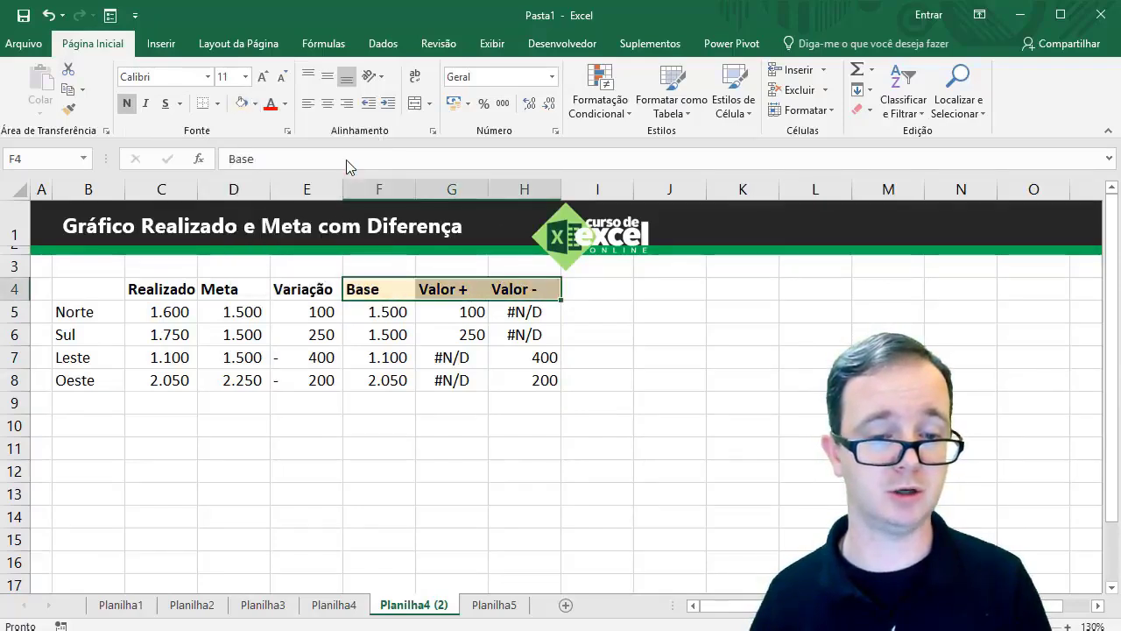
Step: Give headers B4:D4 the same light gold fill, then select B4:D8 and F4:H8 together
left_click_drag(111, 288, 241, 289)
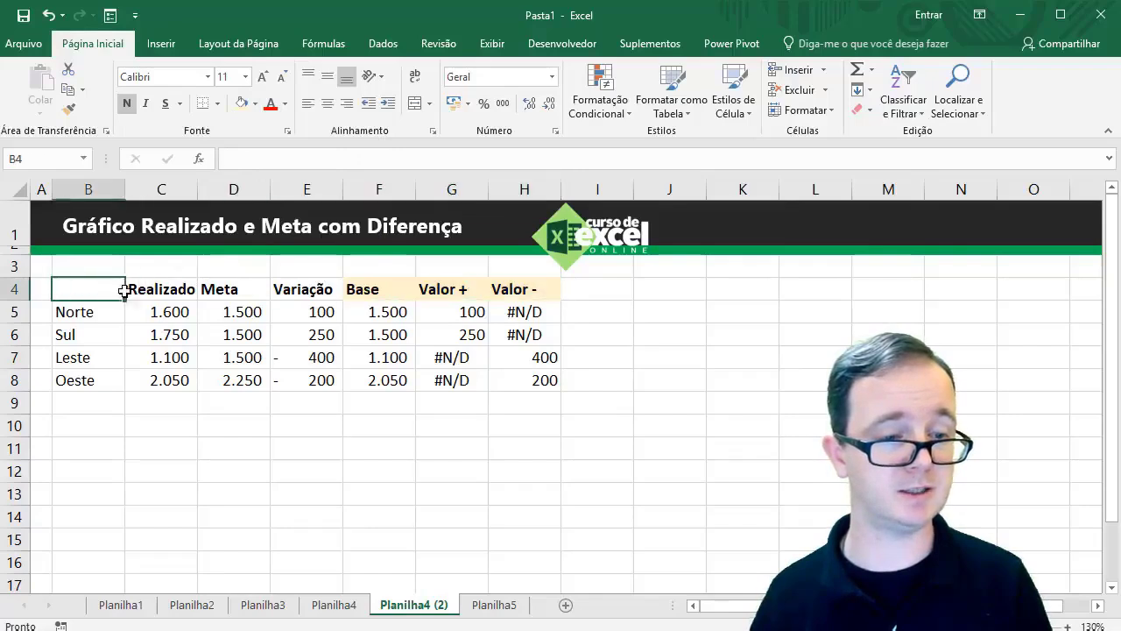
left_click(242, 104)
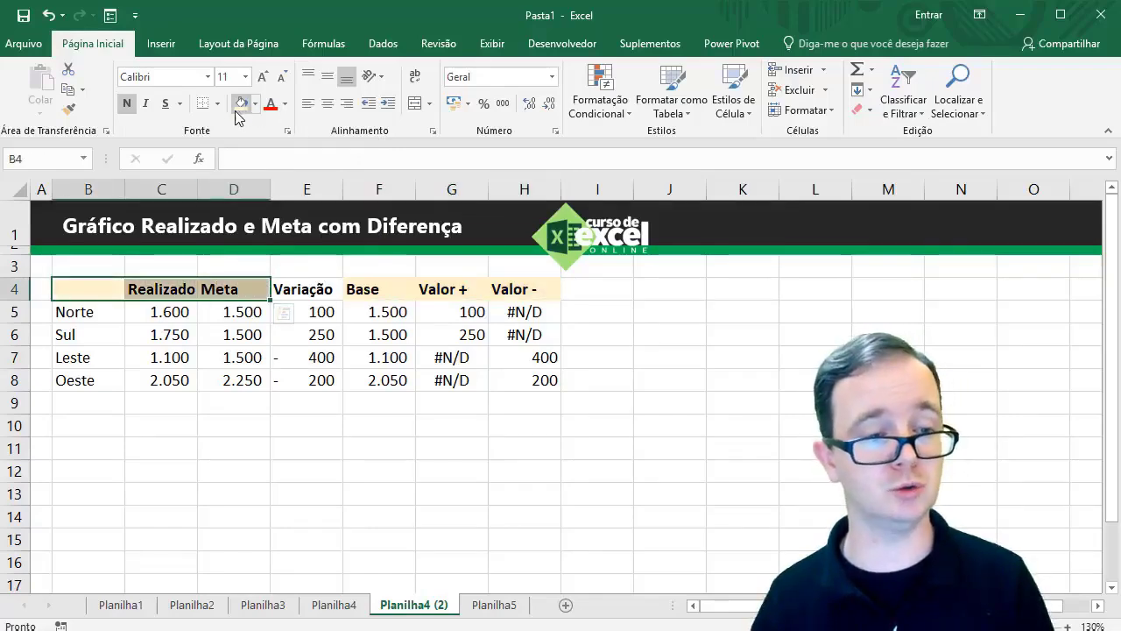
left_click(195, 349)
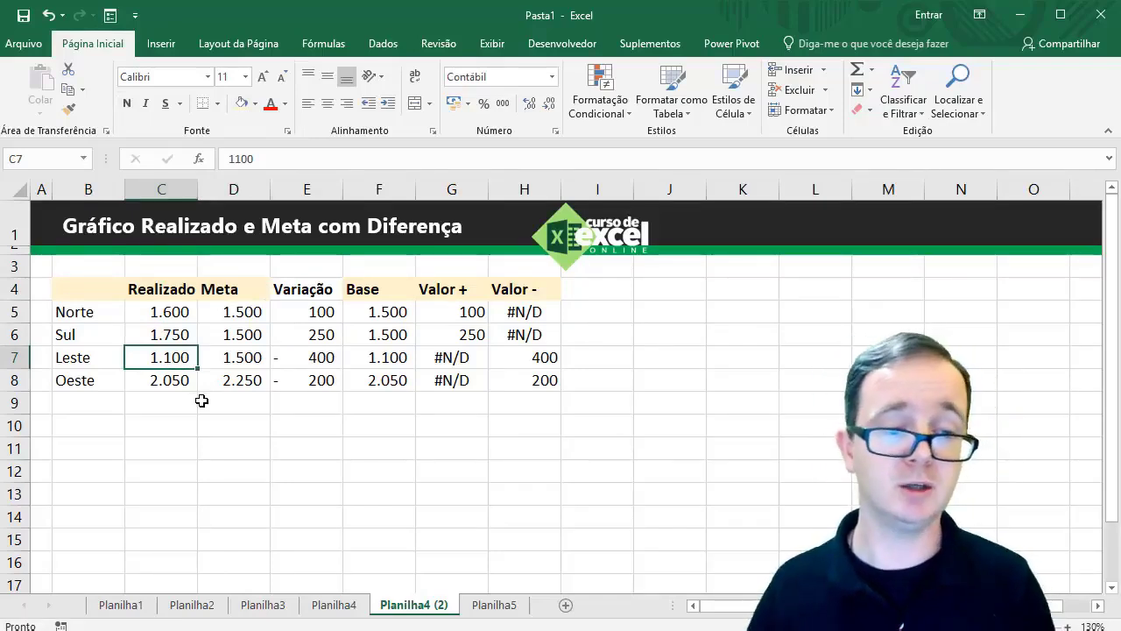
left_click_drag(106, 289, 229, 374)
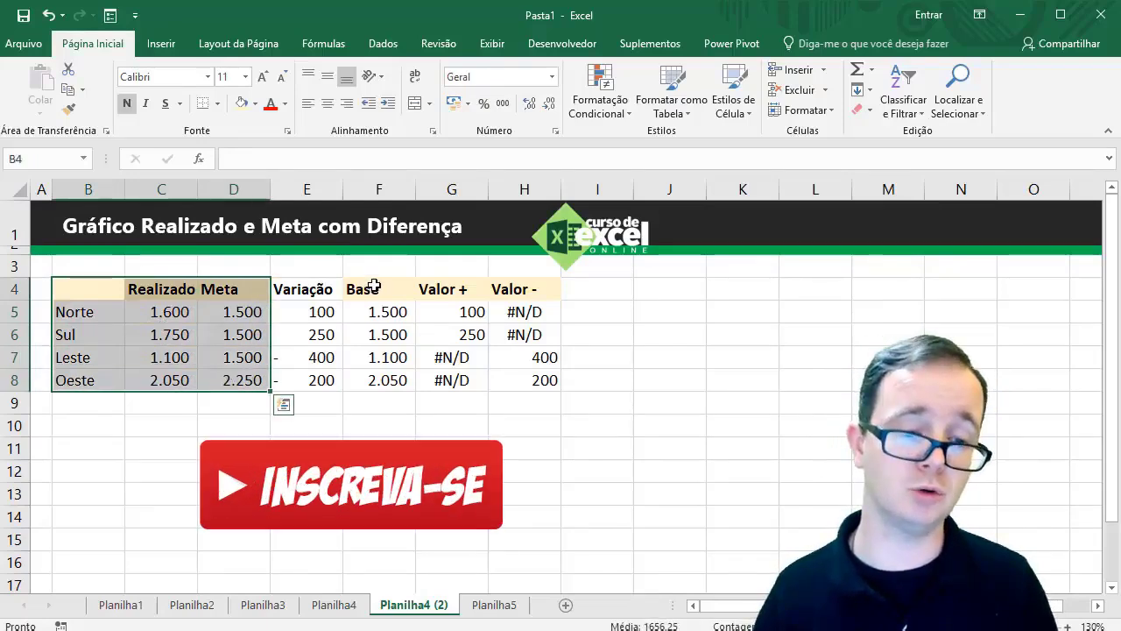
left_click_drag(362, 289, 528, 380, "ctrl")
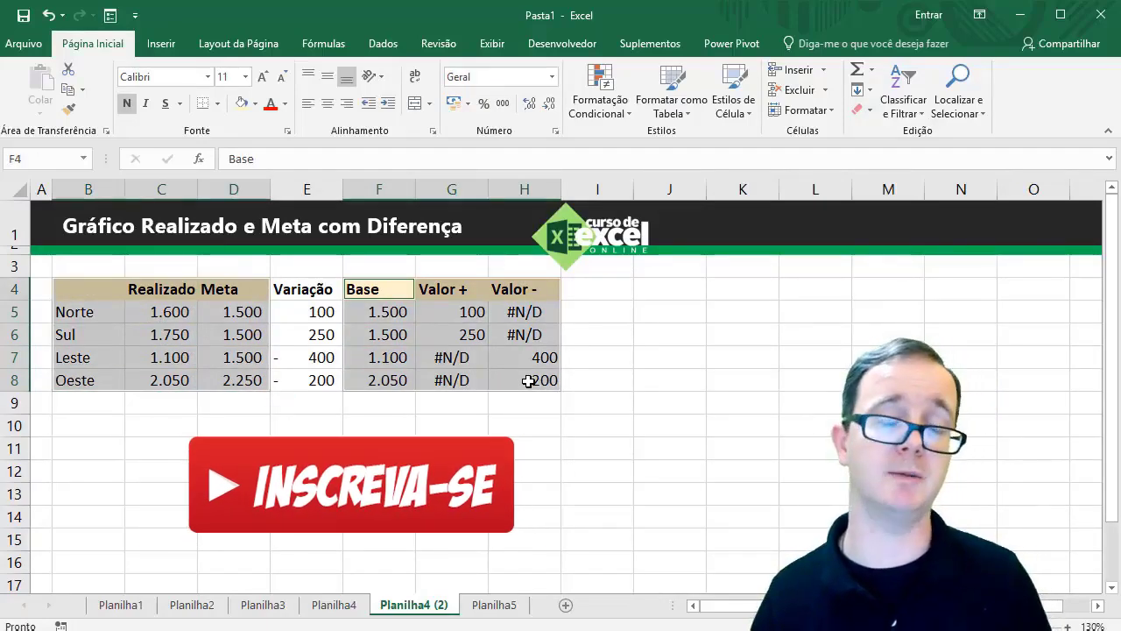
Step: Insert a Coluna Empilhada chart from the full chart type list's Colunas category
left_click(157, 46)
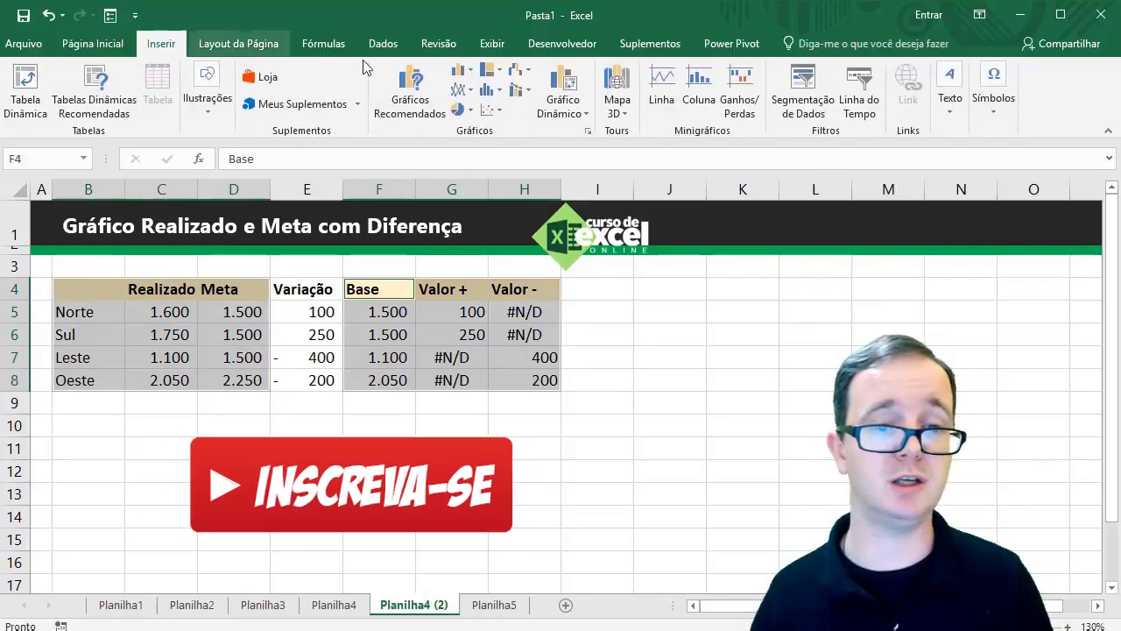
left_click(470, 74)
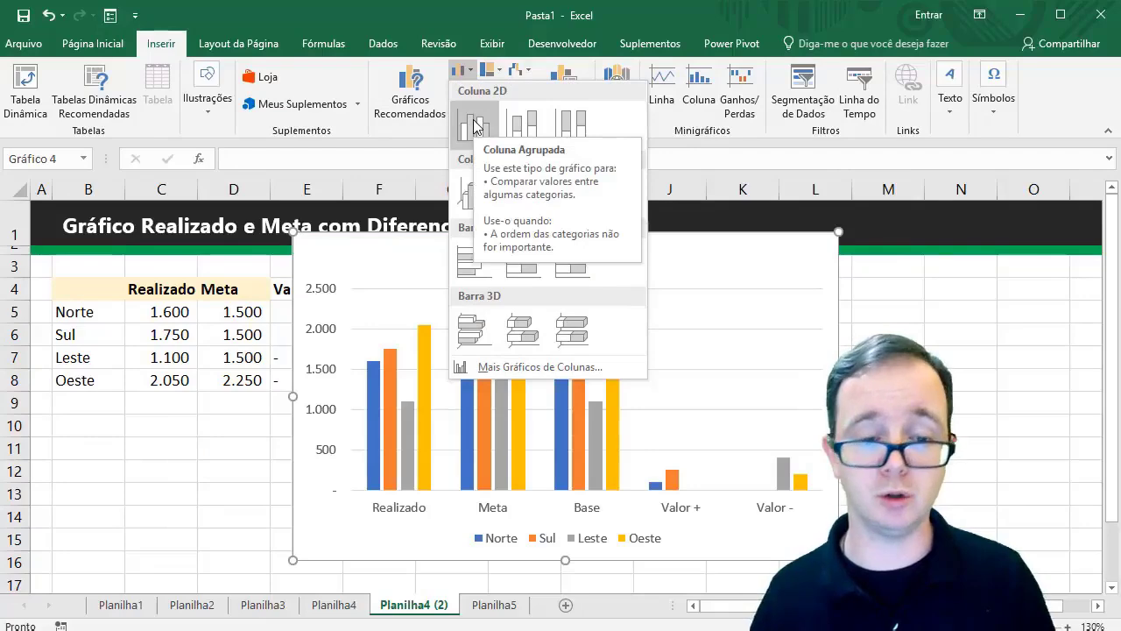
left_click(546, 371)
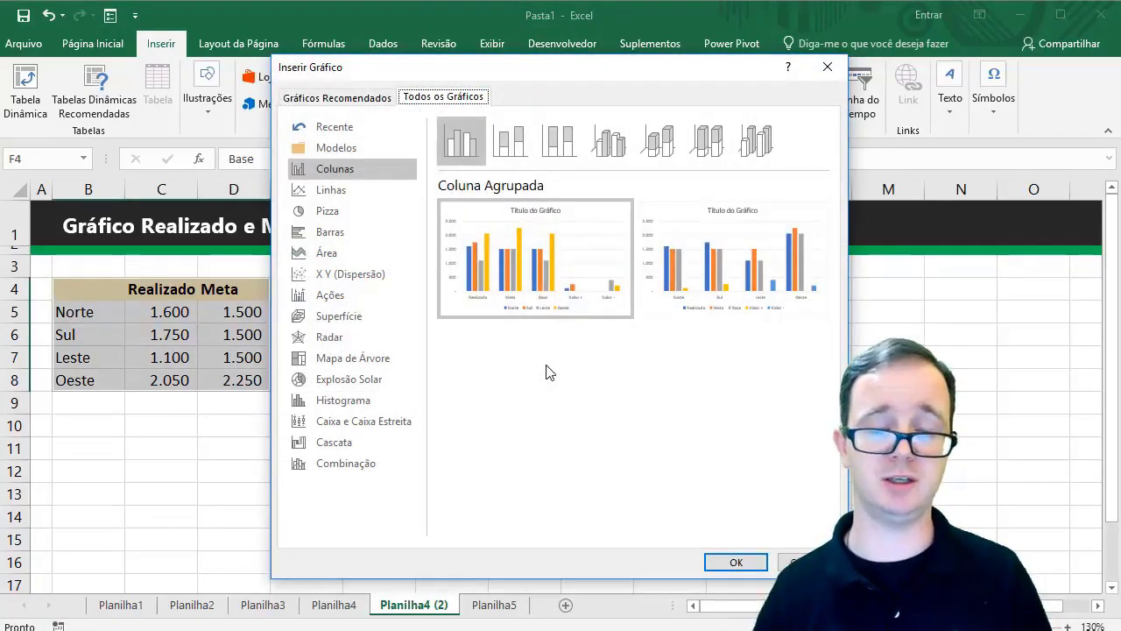
left_click(513, 155)
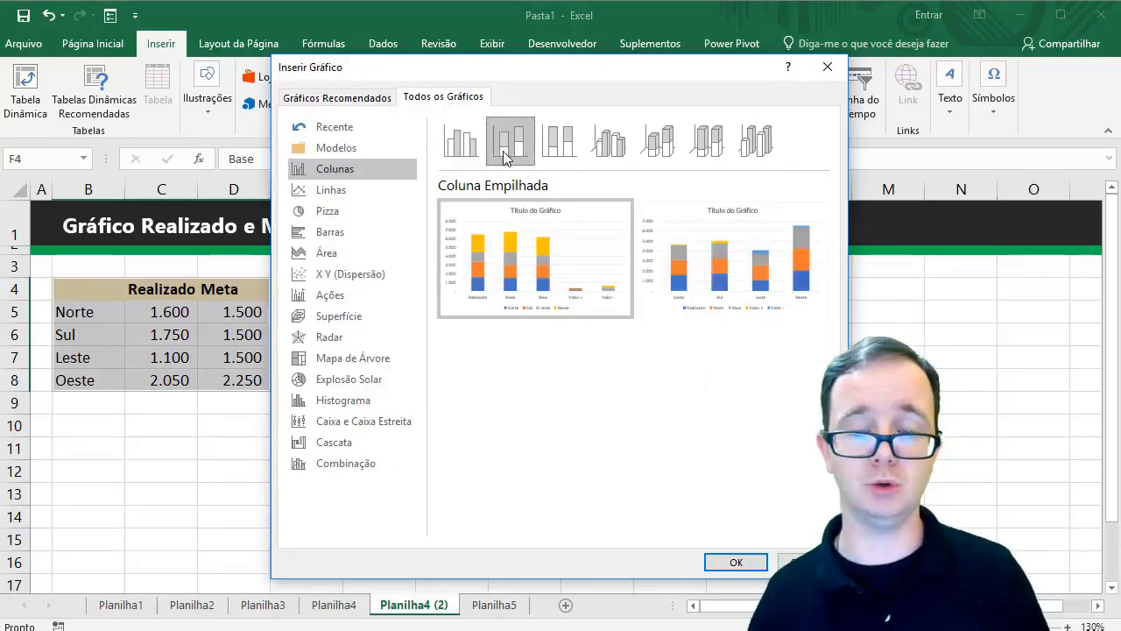
mouse_move(526, 259)
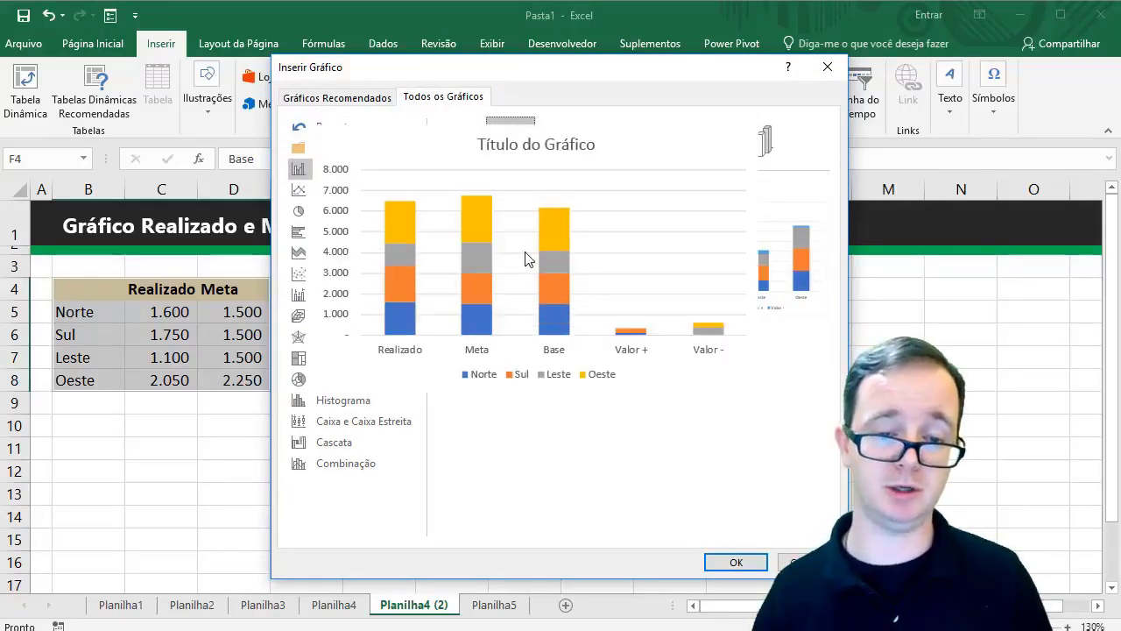
mouse_move(765, 251)
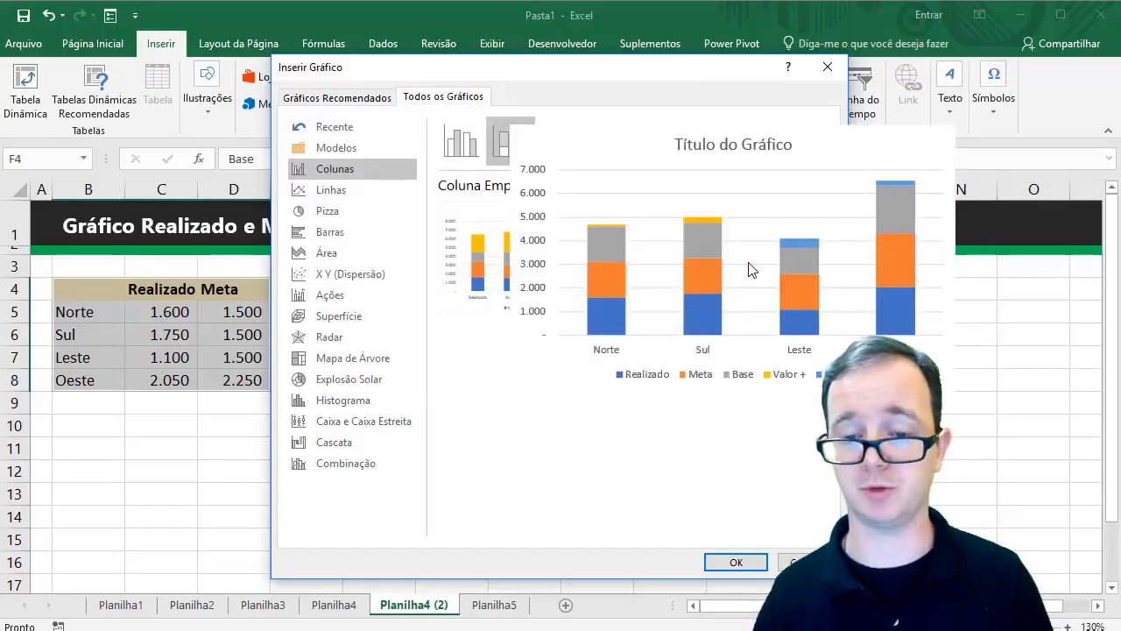
left_click(749, 565)
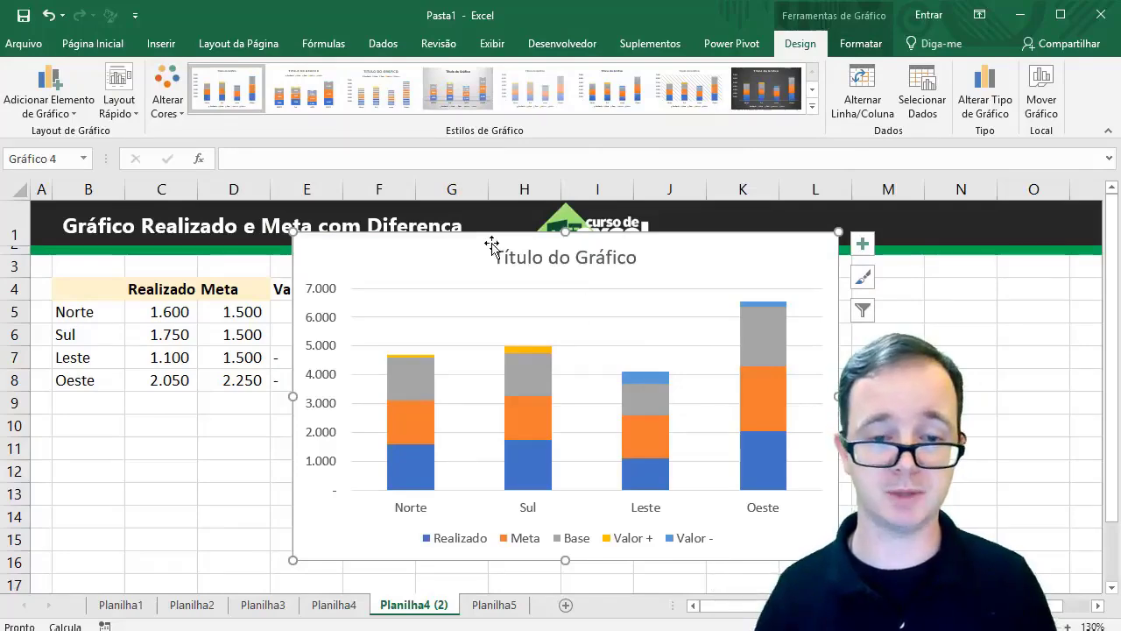
Step: Move the chart beside the table and delete its vertical value axis
left_click_drag(471, 233, 752, 271)
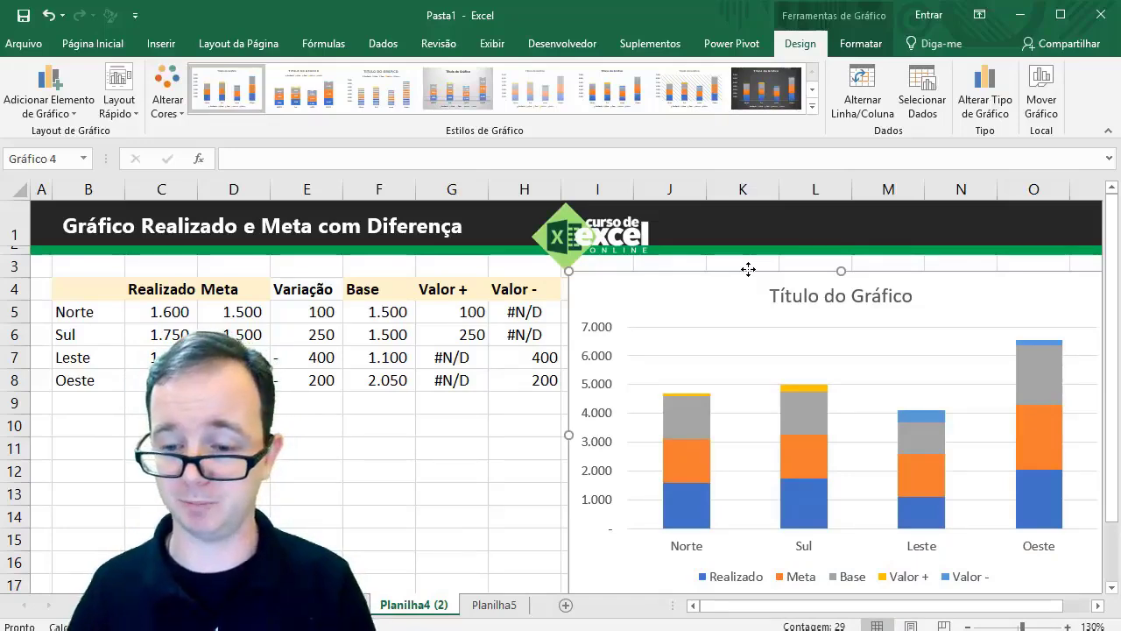
left_click(737, 359)
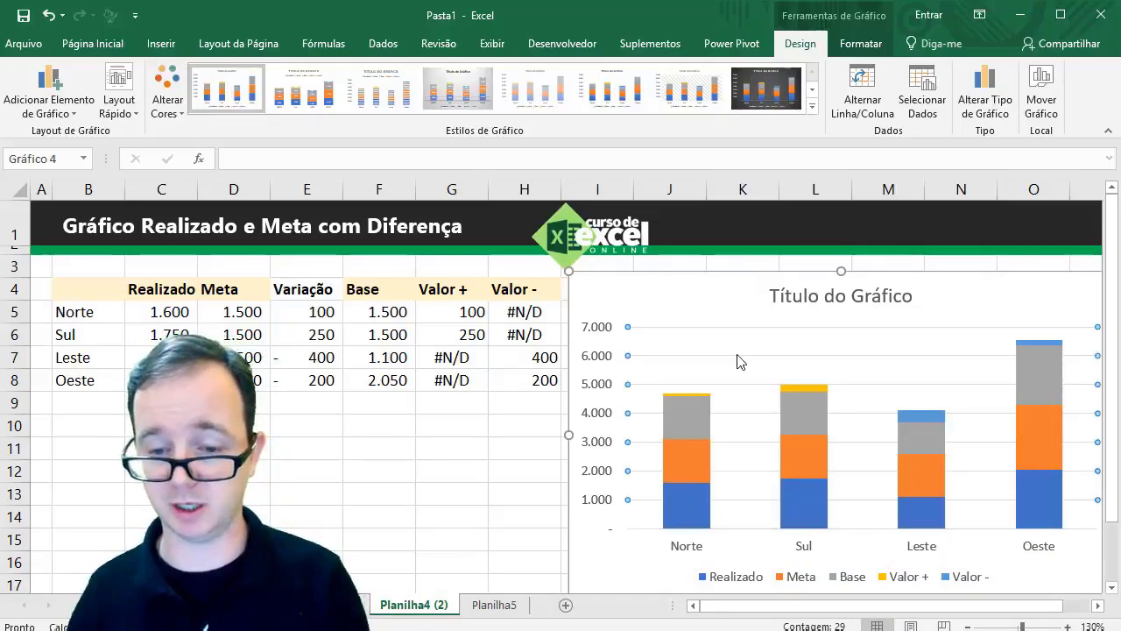
left_click(598, 390)
key("Delete")
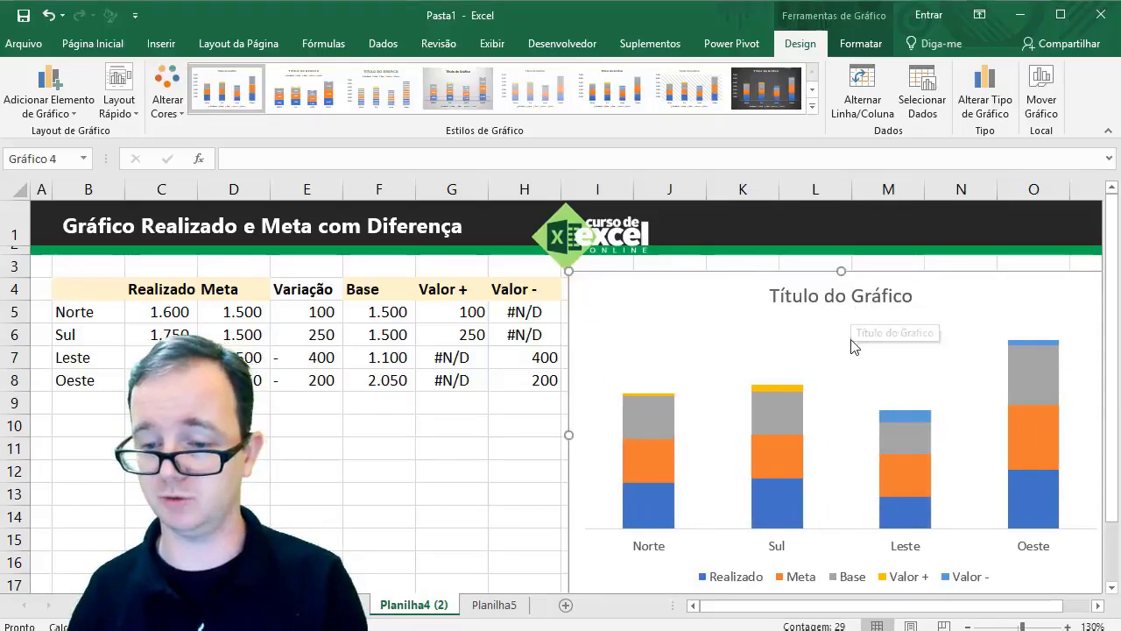
Step: Select the legend and plot area, ending with the Realizado data series selected
left_click(861, 580)
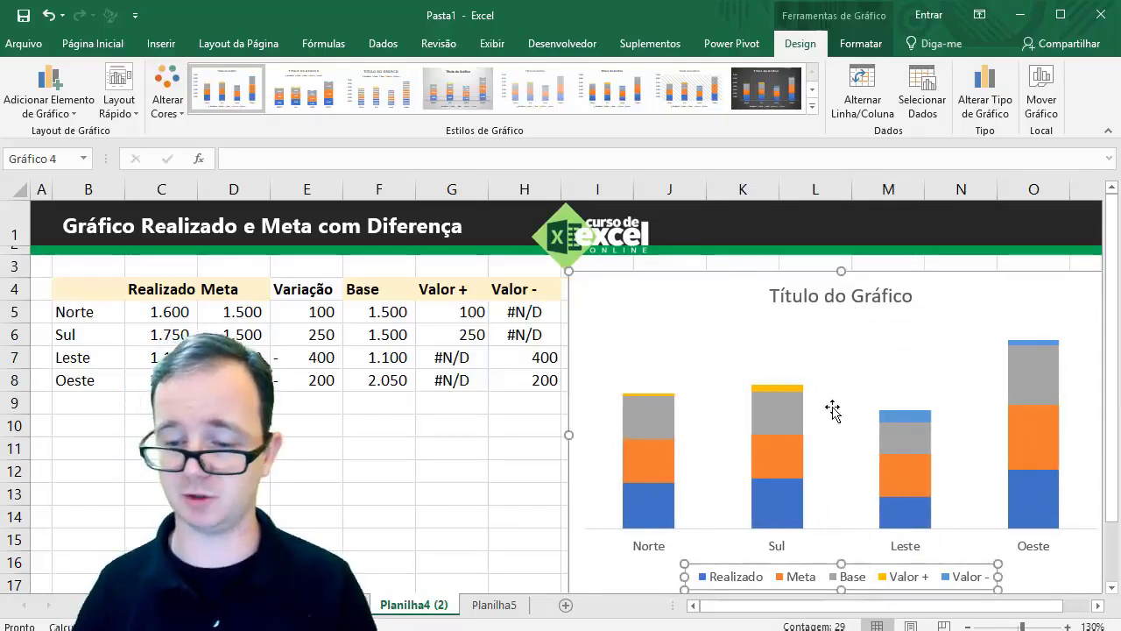
left_click(828, 368)
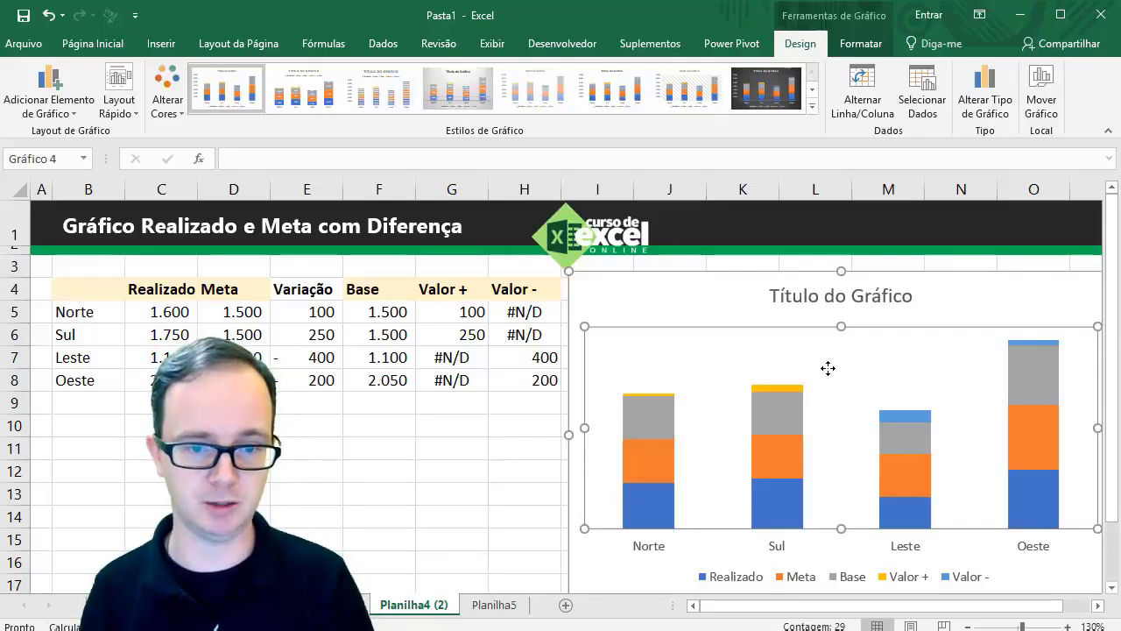
mouse_move(800, 393)
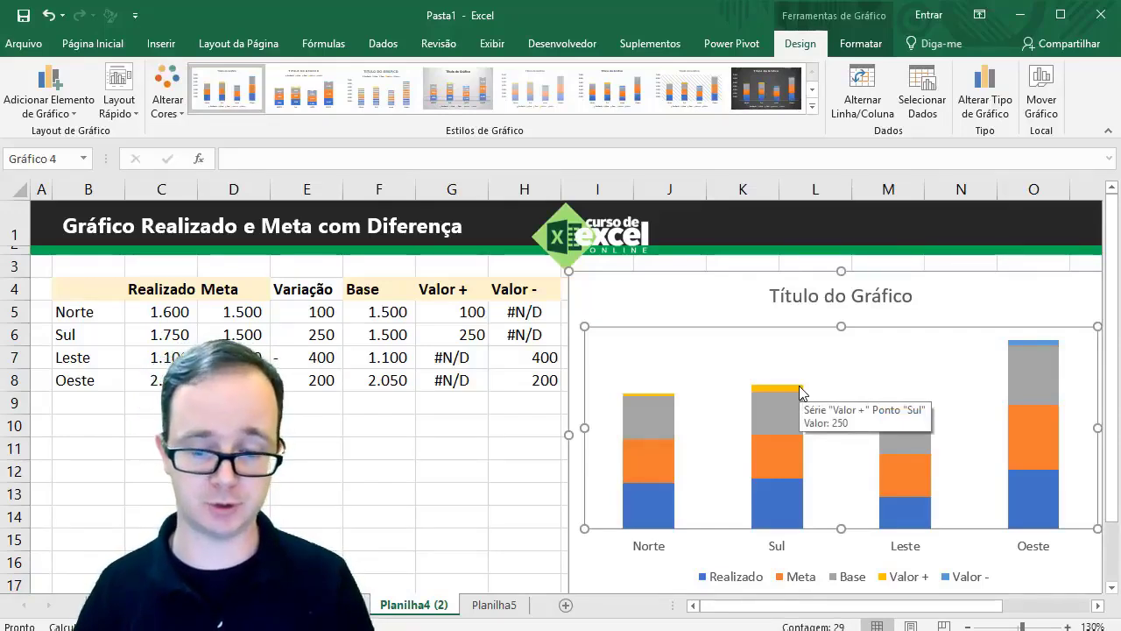
left_click(640, 503)
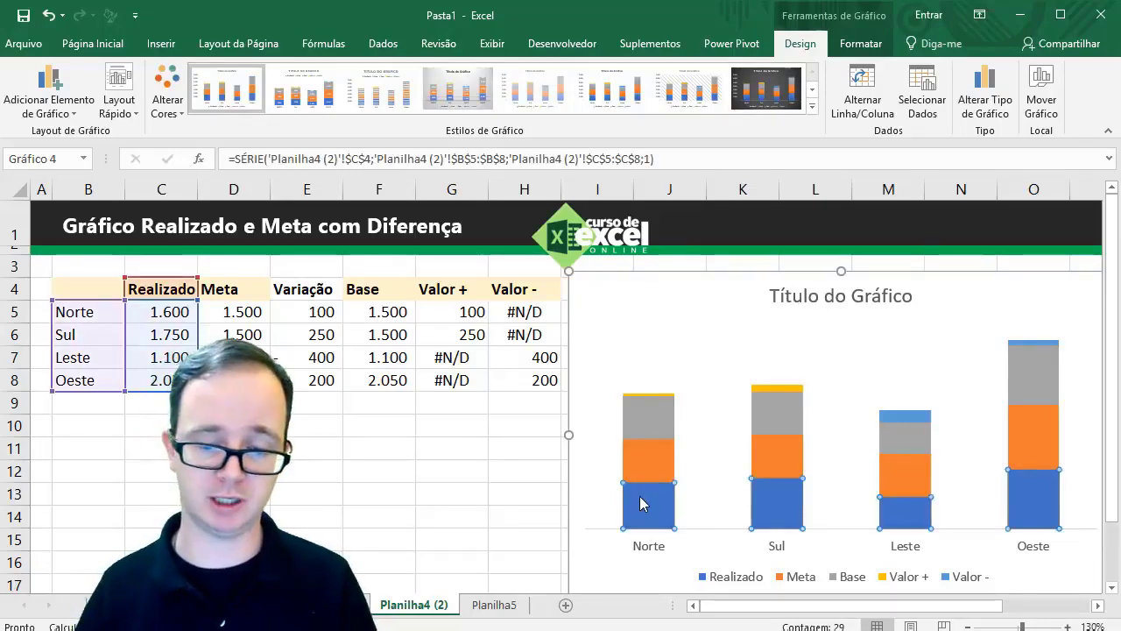
Step: Plot the Realizado series on the secondary axis via Formatar Série de Dados
right_click(641, 503)
left_click(671, 486)
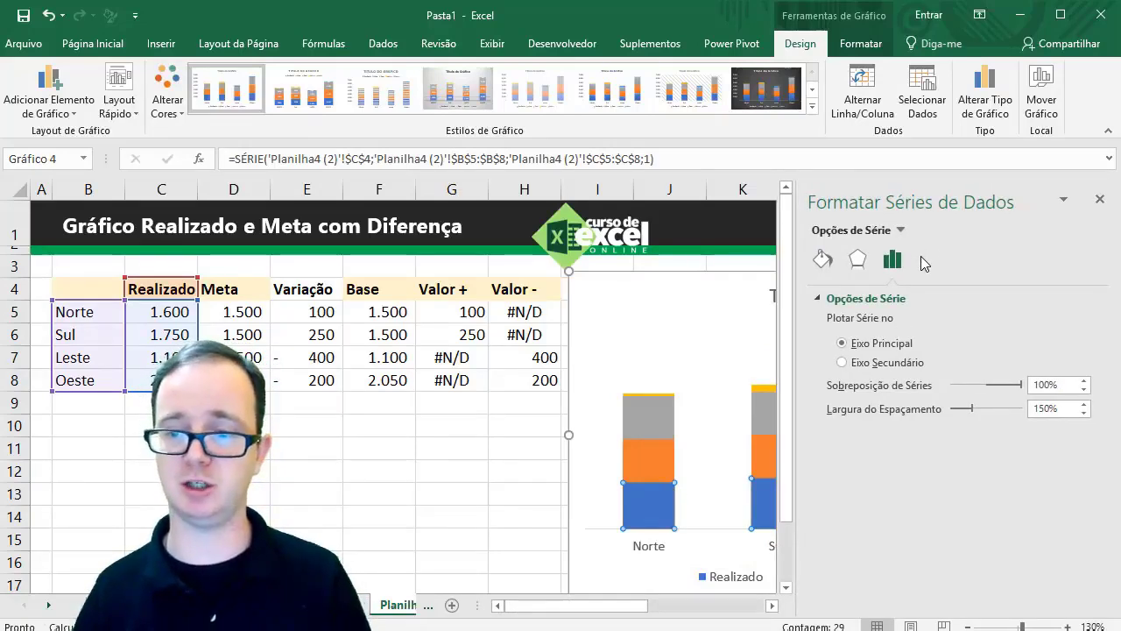
left_click(884, 363)
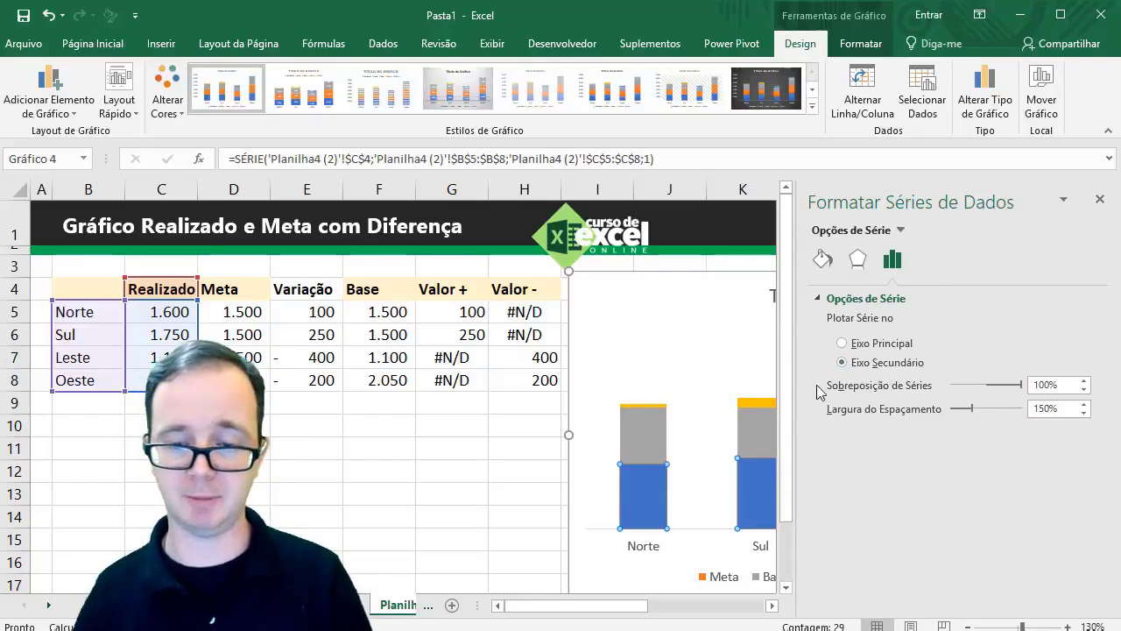
left_click(756, 404)
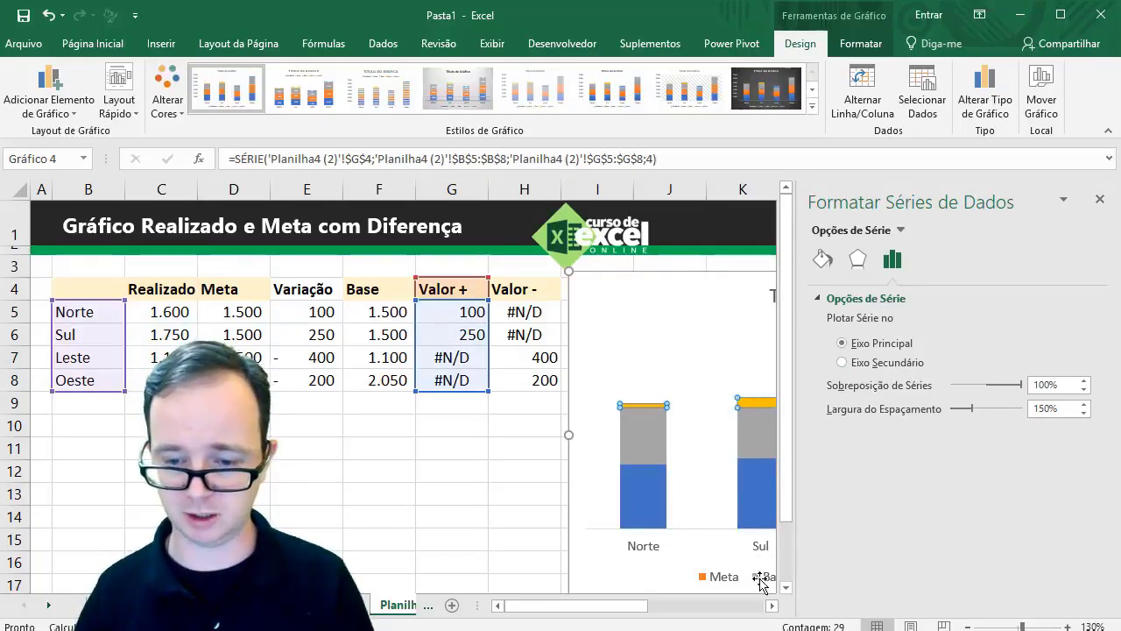
left_click(771, 605)
left_click(770, 605)
left_click(771, 605)
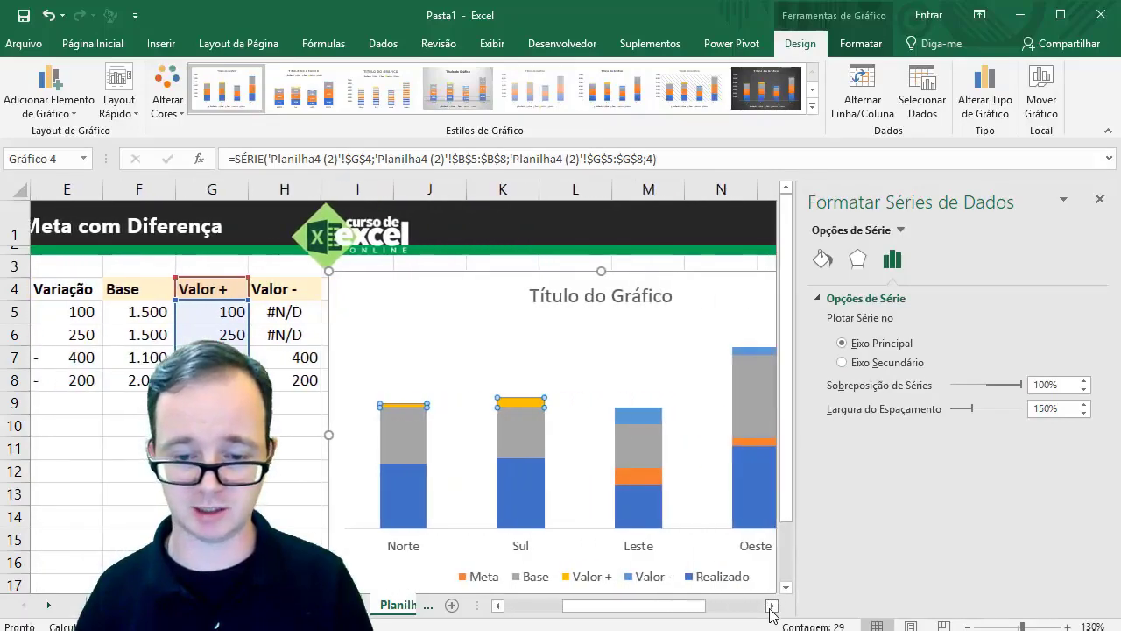
Step: Plot the Meta series on the secondary axis as well, then bring up Alterar Tipo de Gráfico
left_click(642, 421)
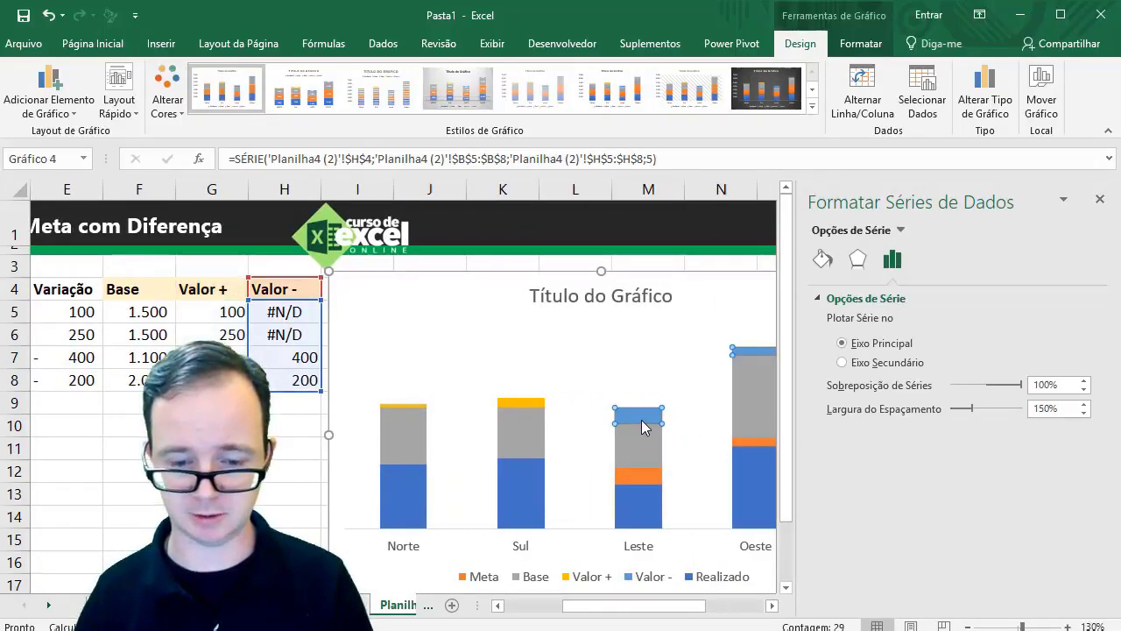
left_click(643, 478)
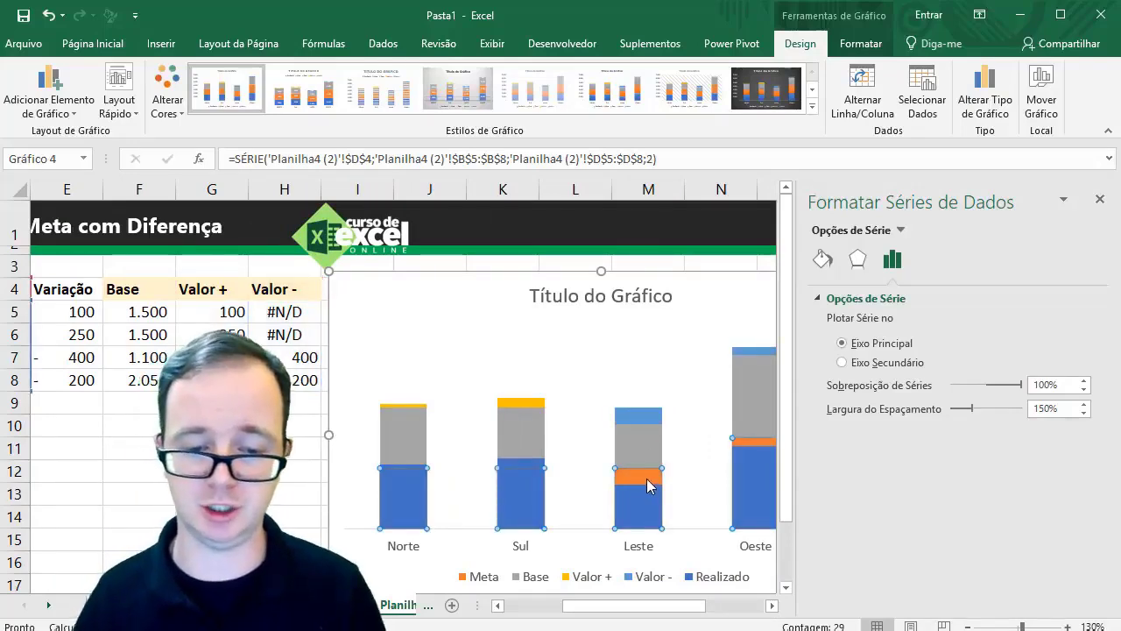
left_click(843, 363)
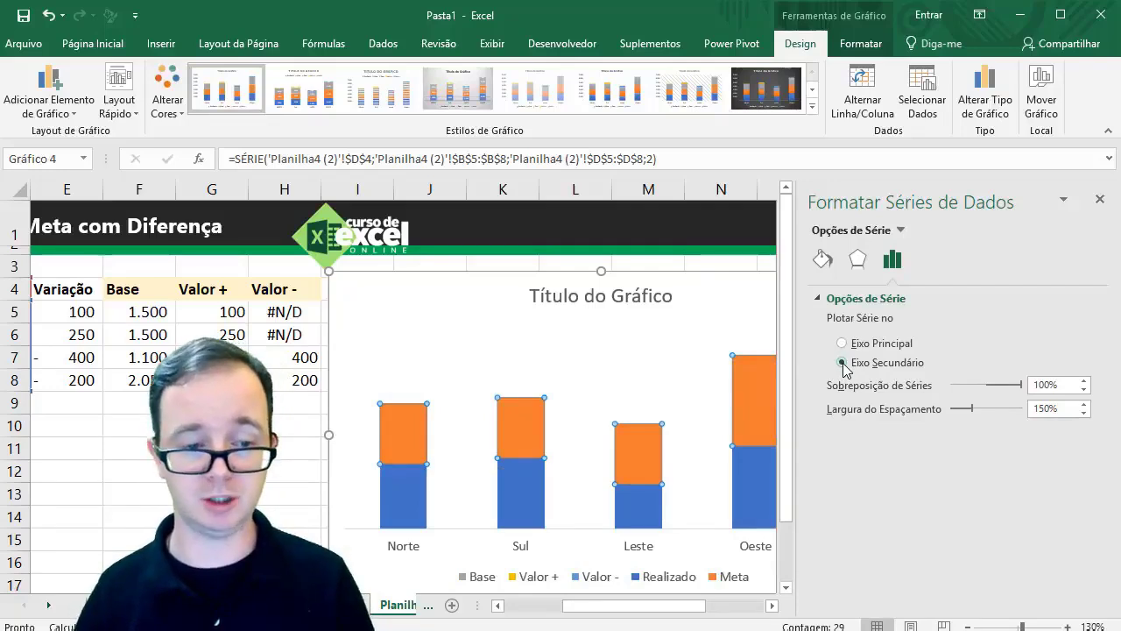
left_click_drag(655, 605, 676, 606)
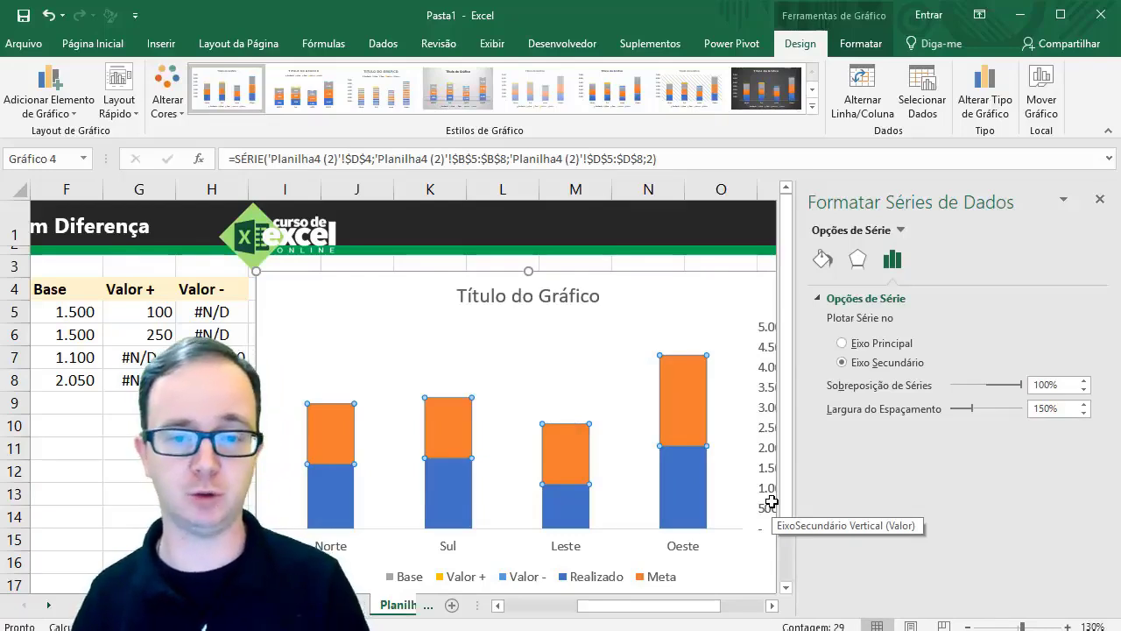
left_click(340, 494)
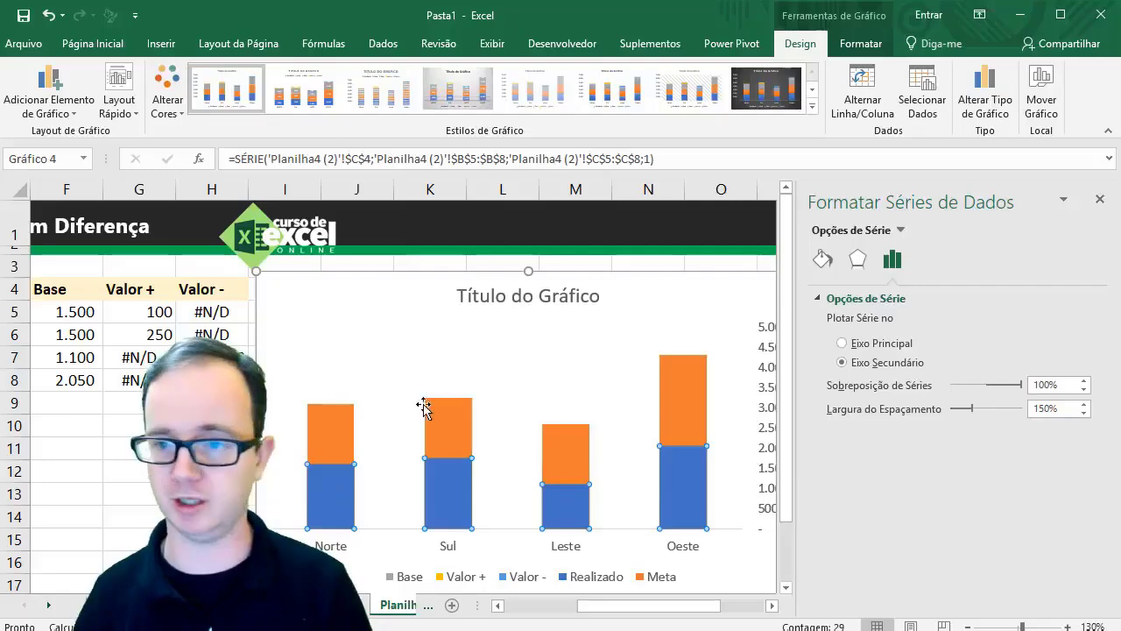
left_click(986, 98)
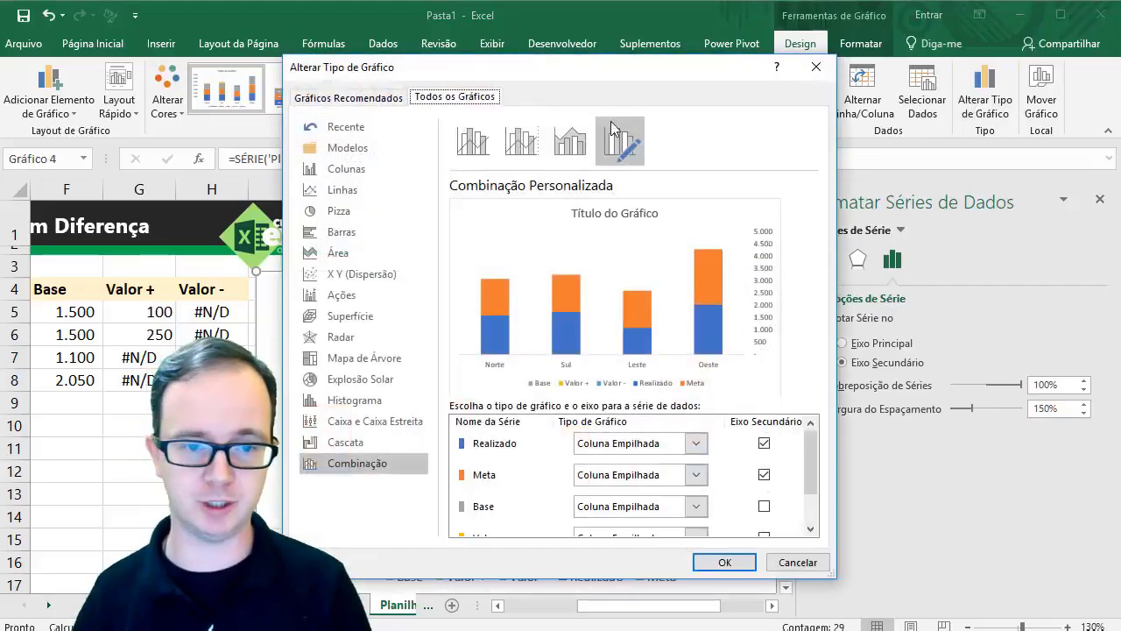
Step: Set Realizado to Coluna Agrupada in the combination chart and close the series formatting pane
left_click(697, 444)
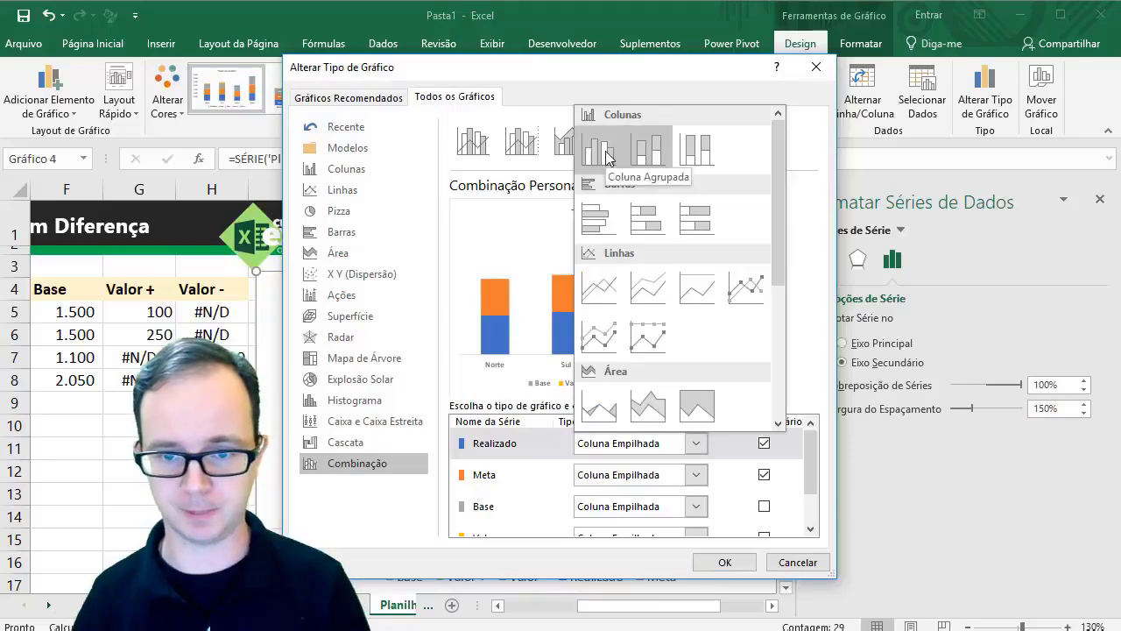
left_click(606, 156)
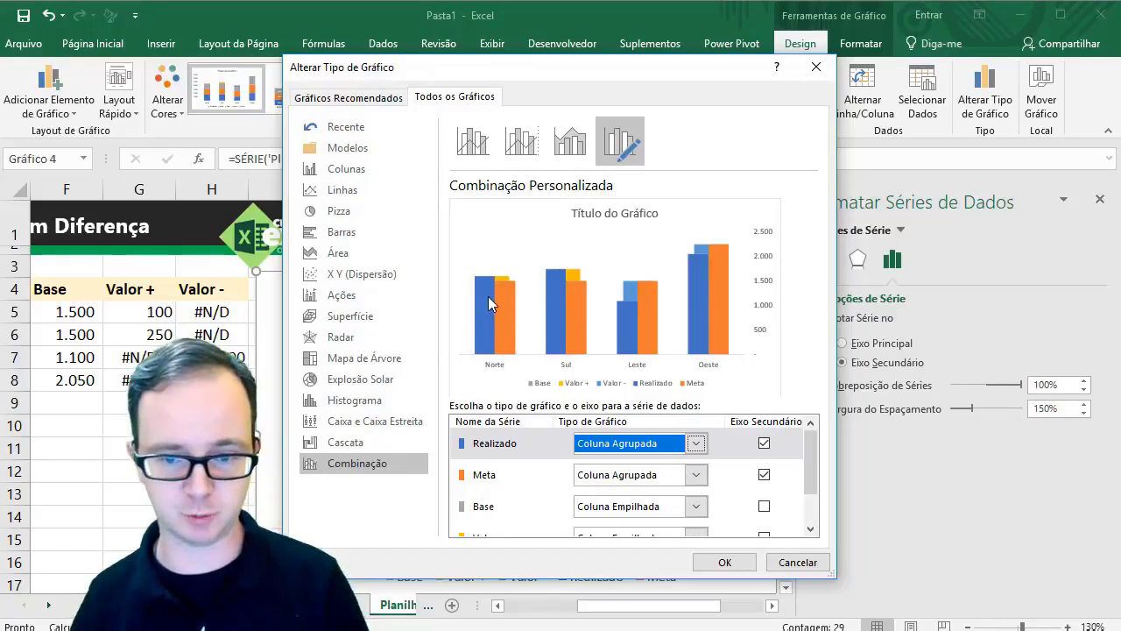
left_click(725, 563)
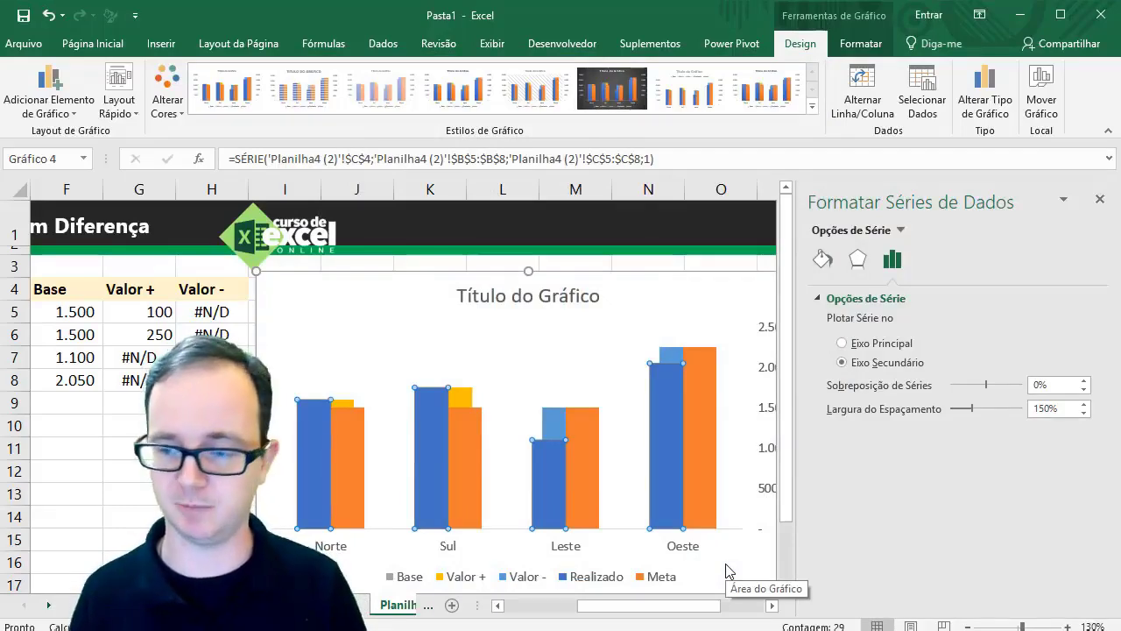
left_click(1101, 200)
left_click(778, 372)
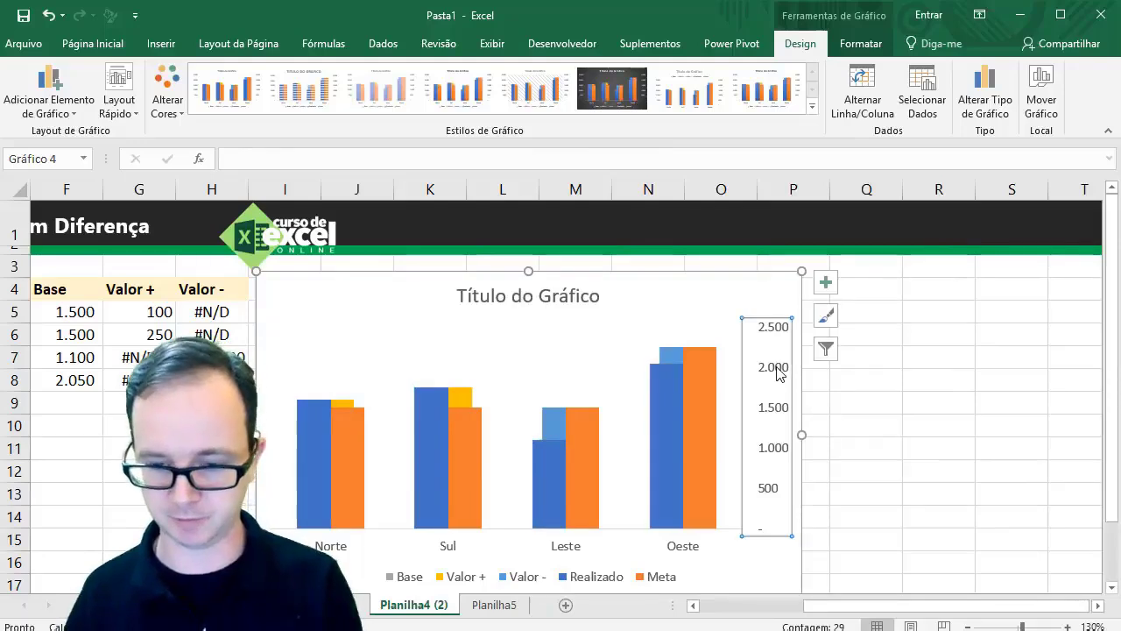
Step: Delete the secondary value axis, fill the Meta bars grey and the Realizado bars dark grey
key("Delete")
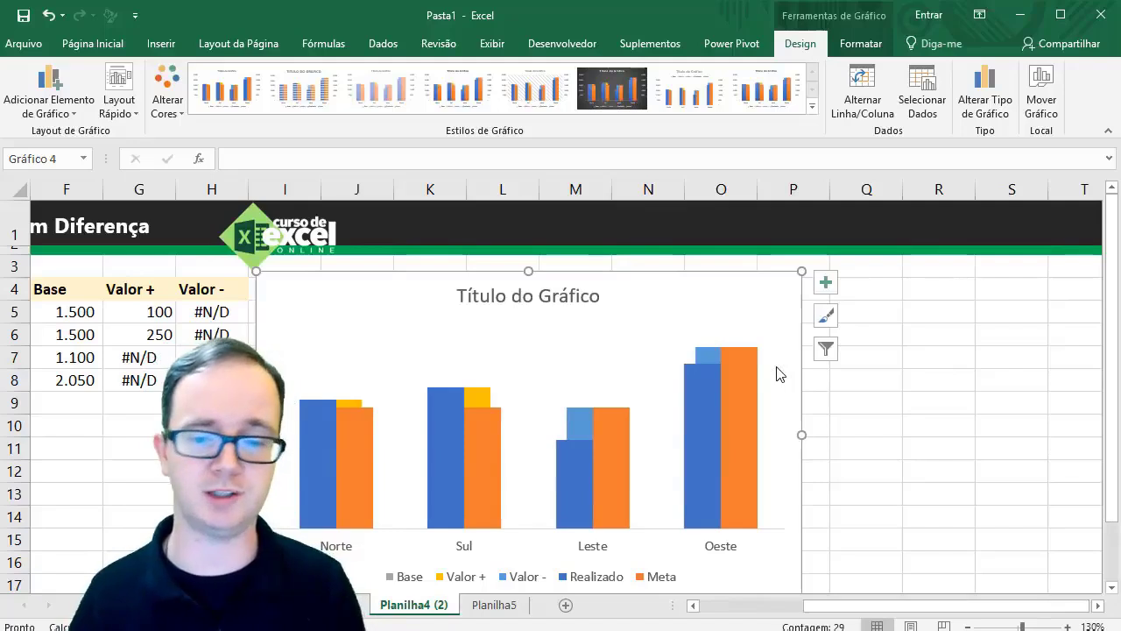
left_click(740, 369)
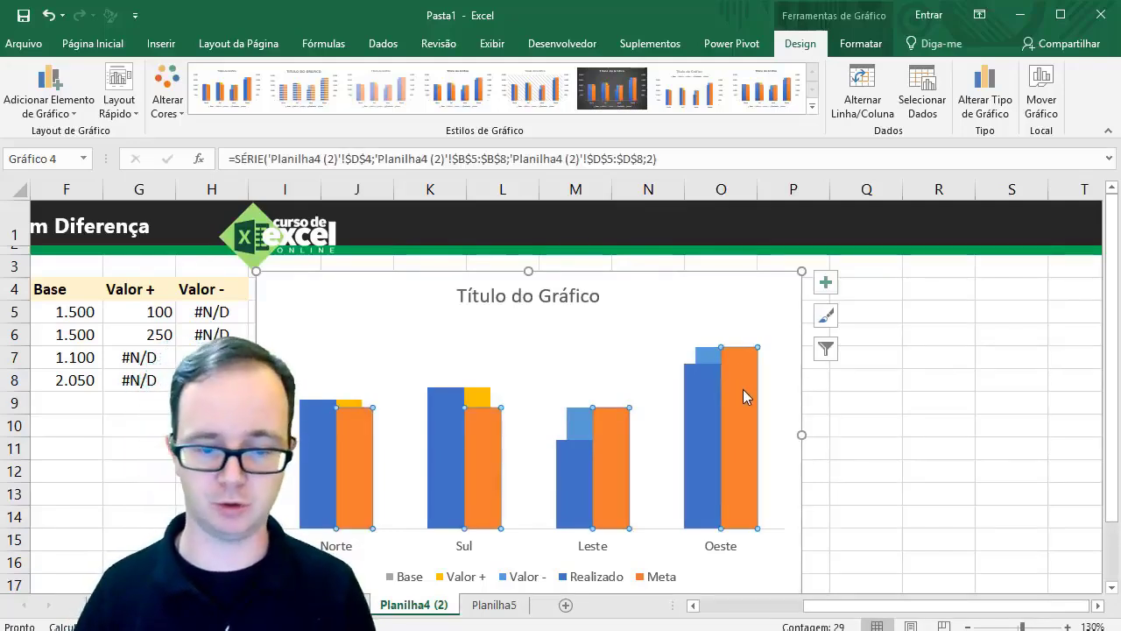
left_click(850, 48)
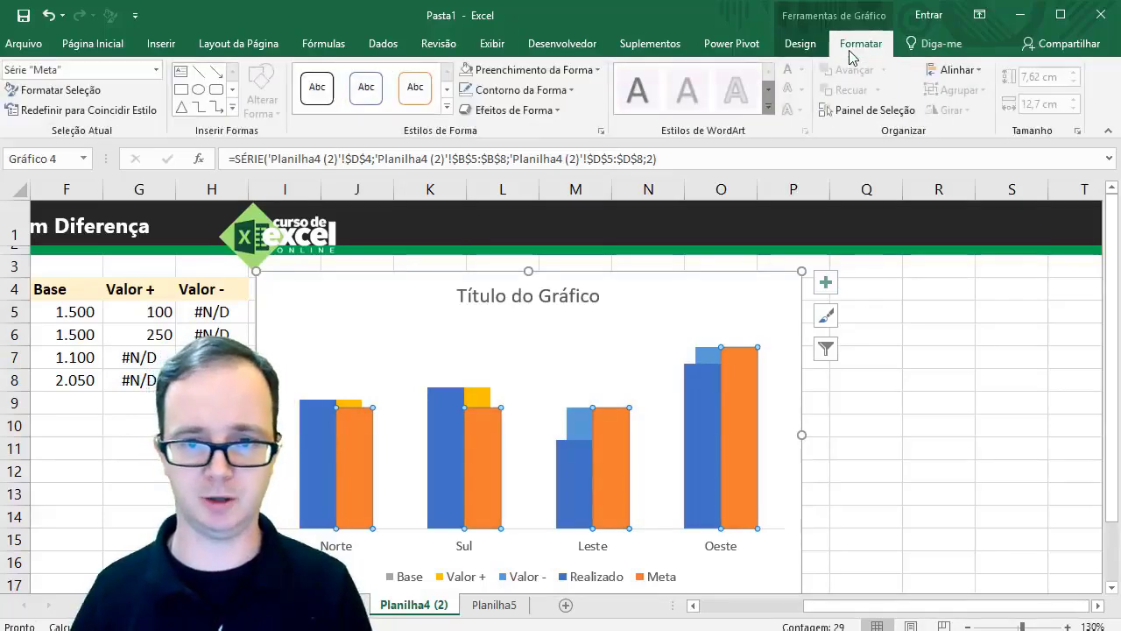
left_click(593, 71)
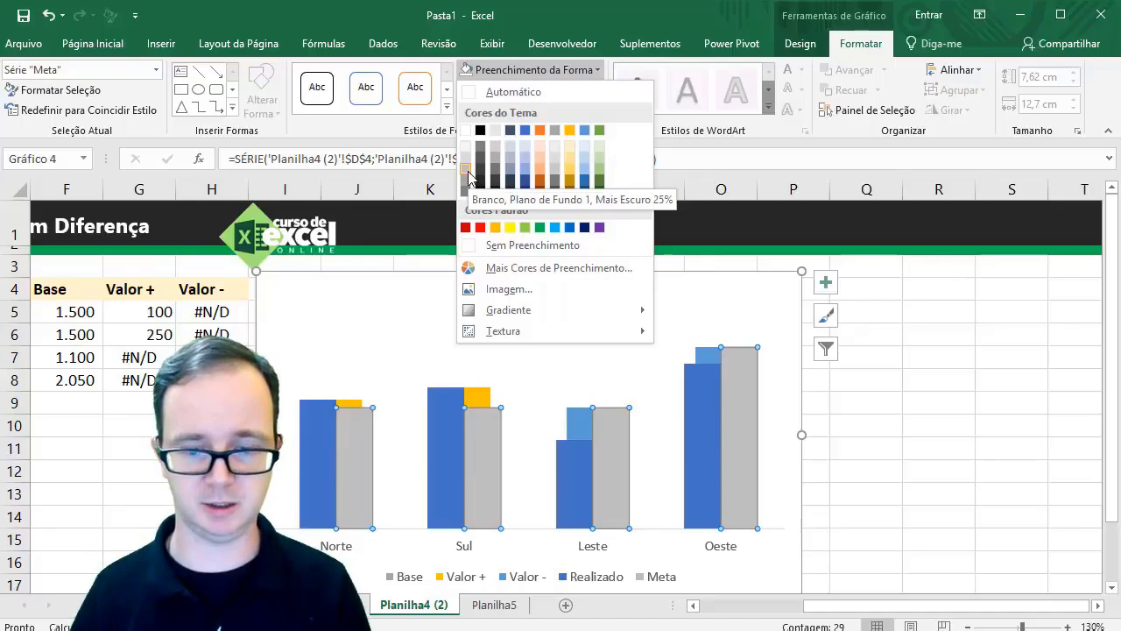
left_click(468, 178)
left_click(575, 455)
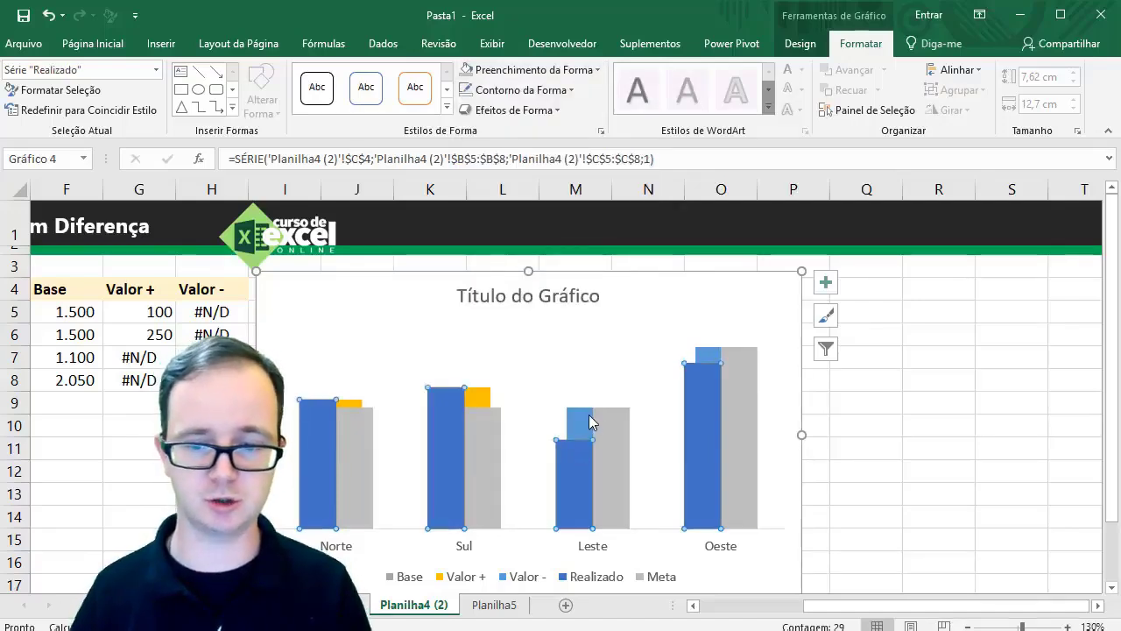
left_click(595, 70)
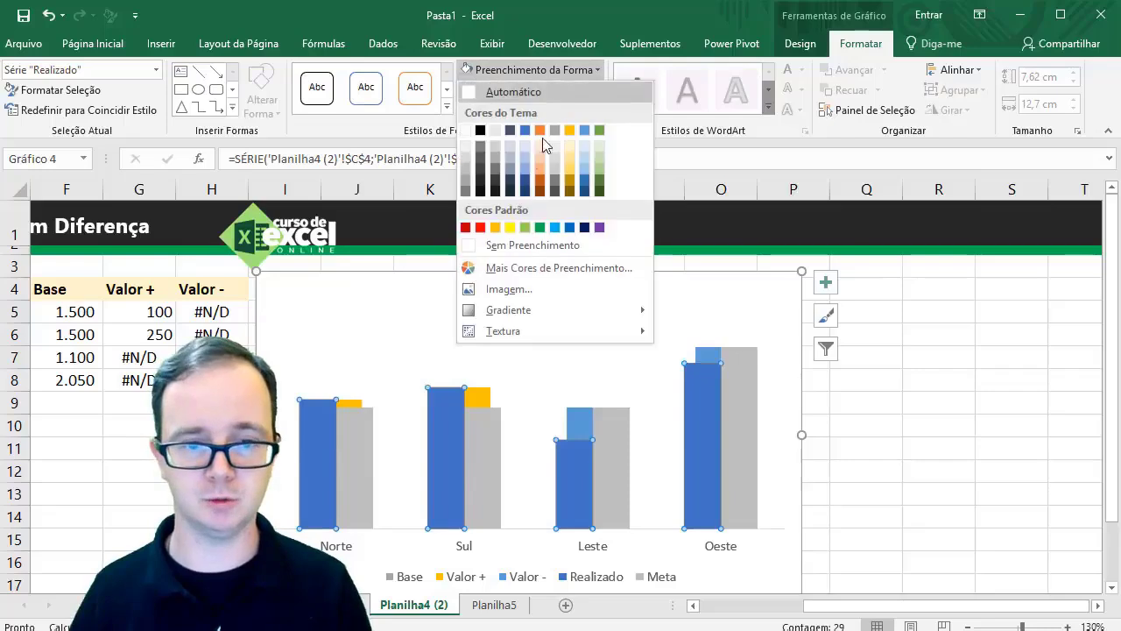
left_click(495, 186)
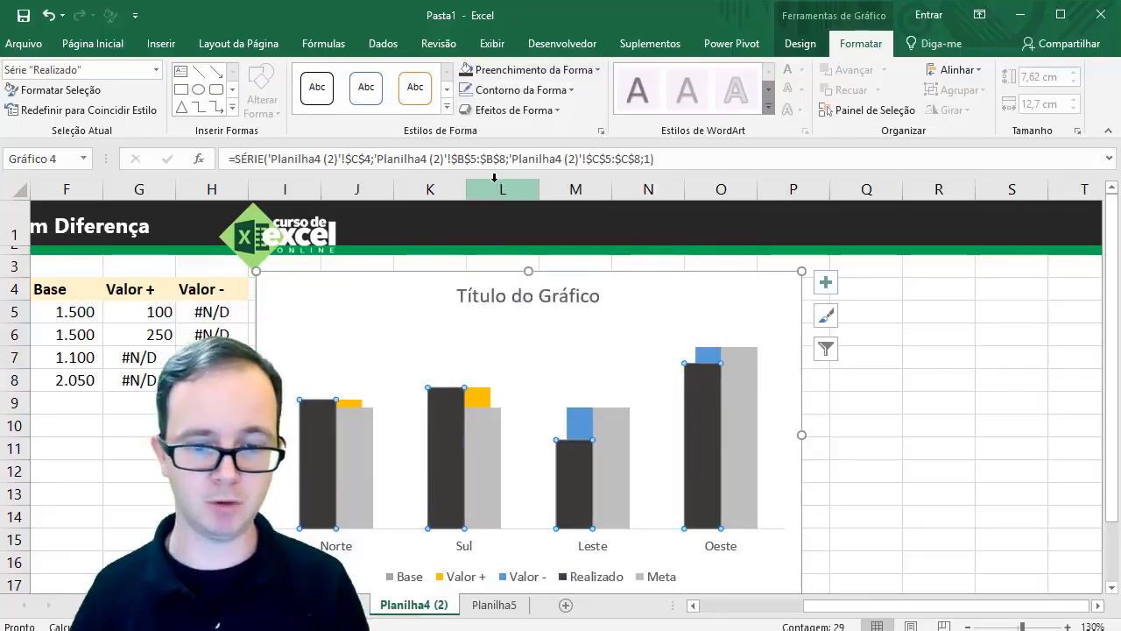
Step: Fill the Valor - bars dark red and the Valor + bars light green
left_click(577, 427)
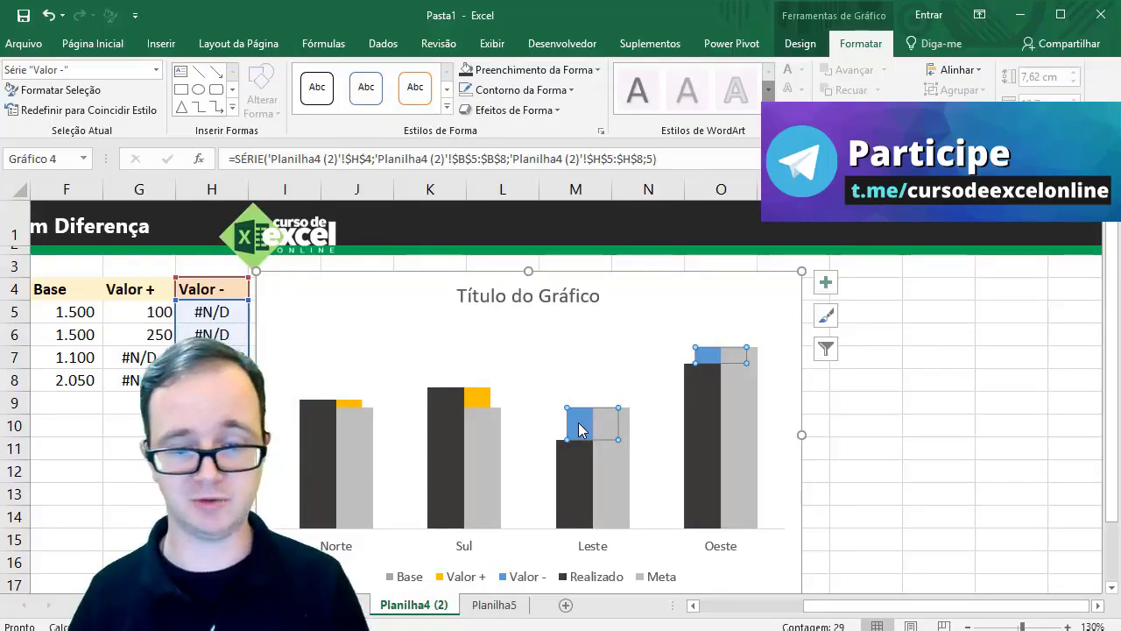
left_click(588, 71)
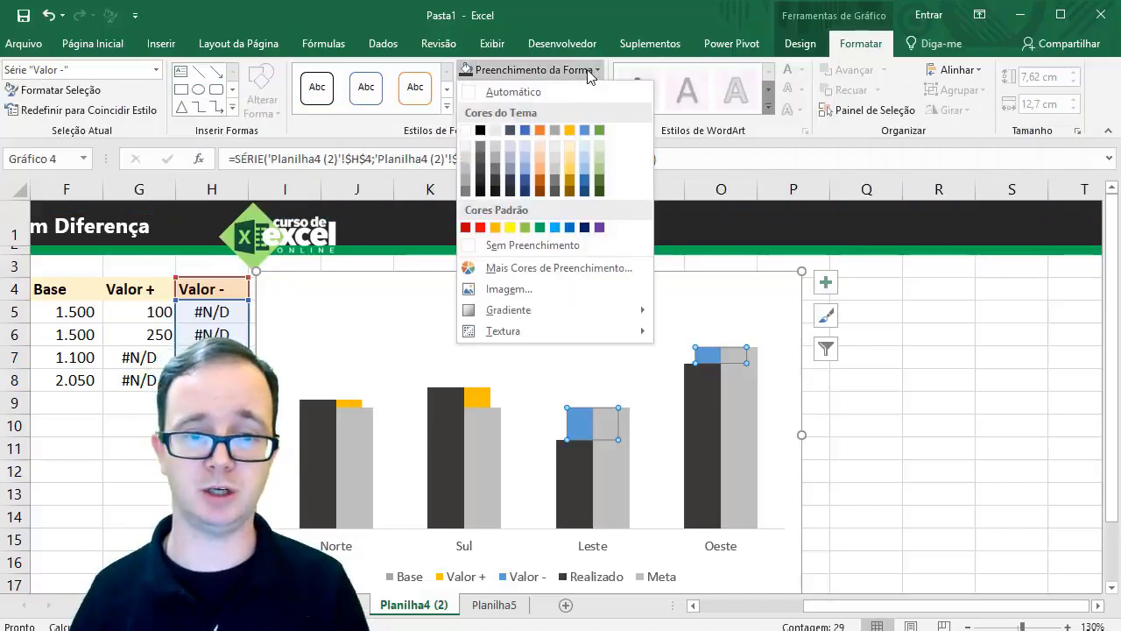
left_click(466, 227)
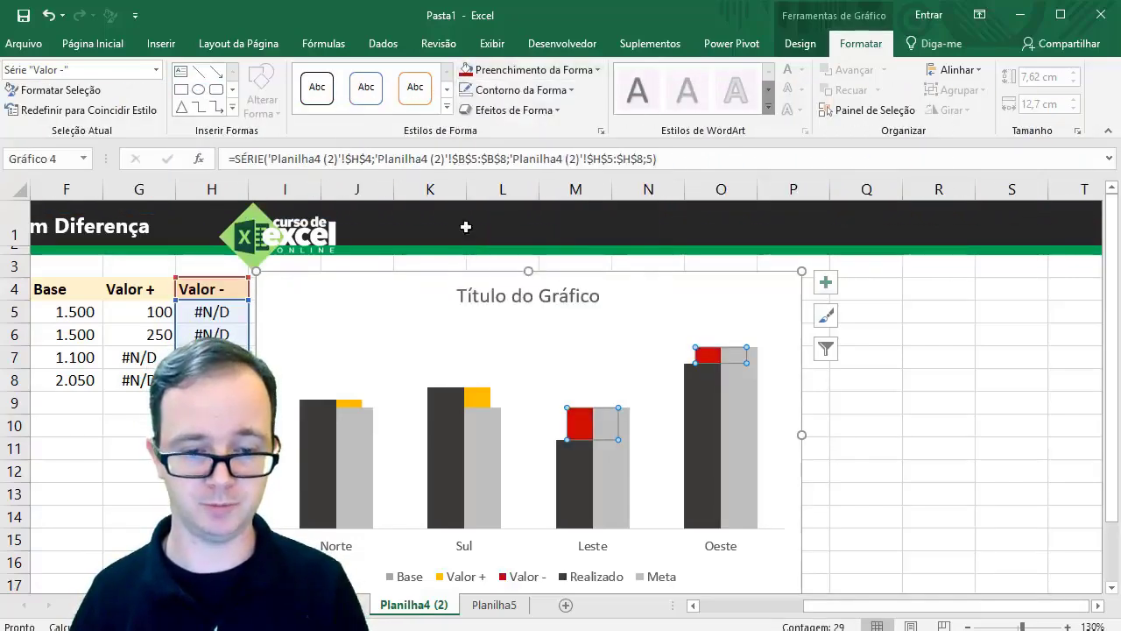
left_click(472, 400)
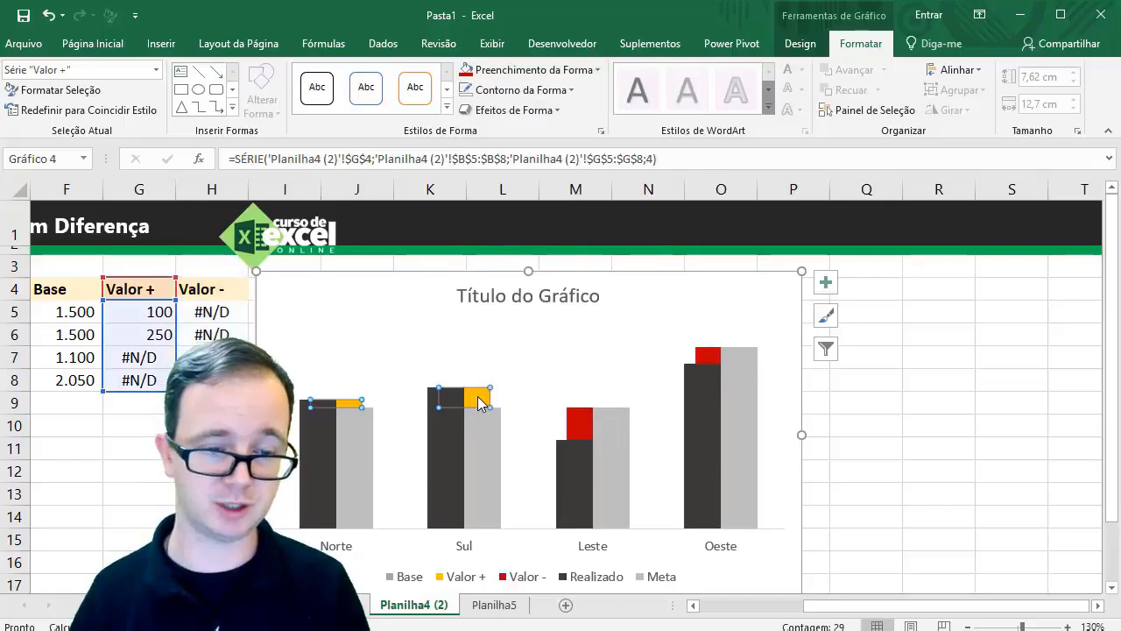
left_click(572, 74)
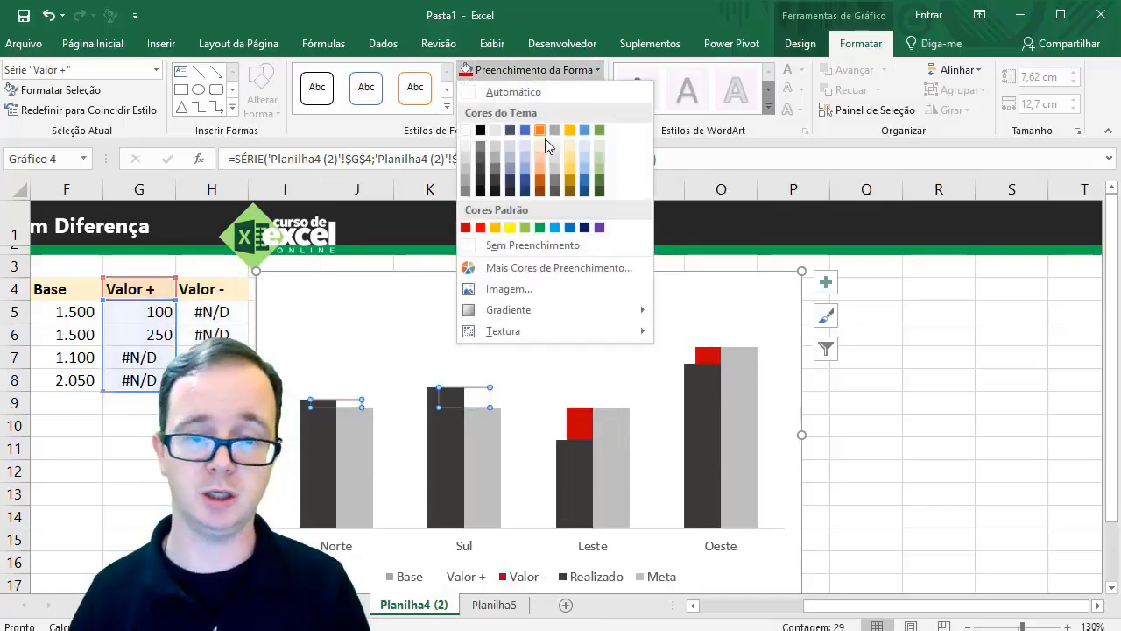
left_click(526, 228)
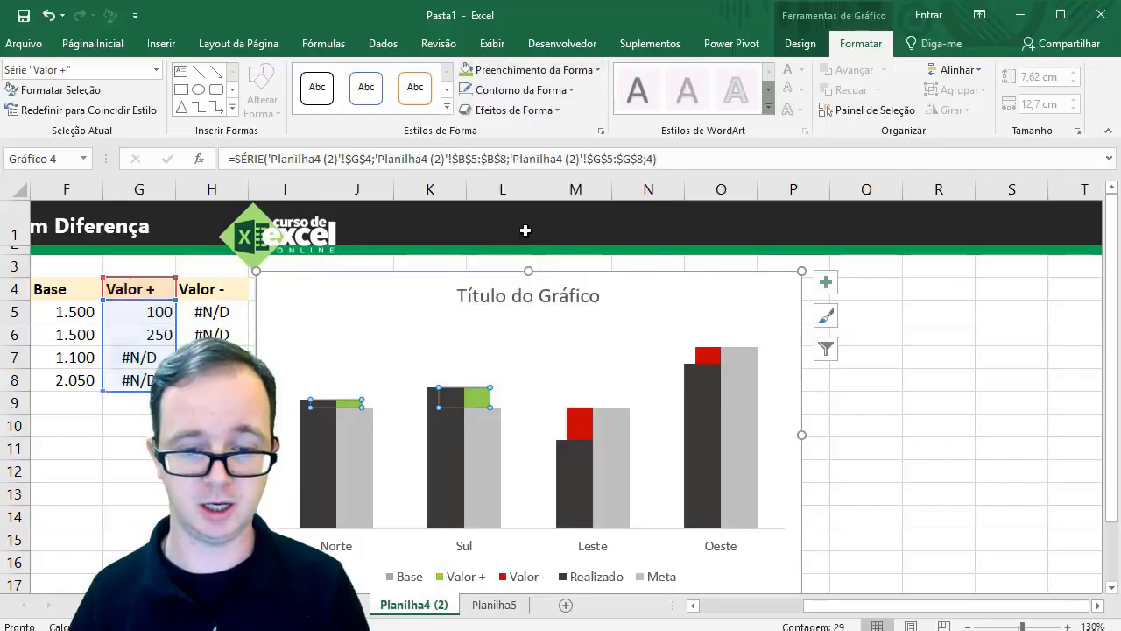
left_click(532, 348)
left_click_drag(863, 613, 770, 616)
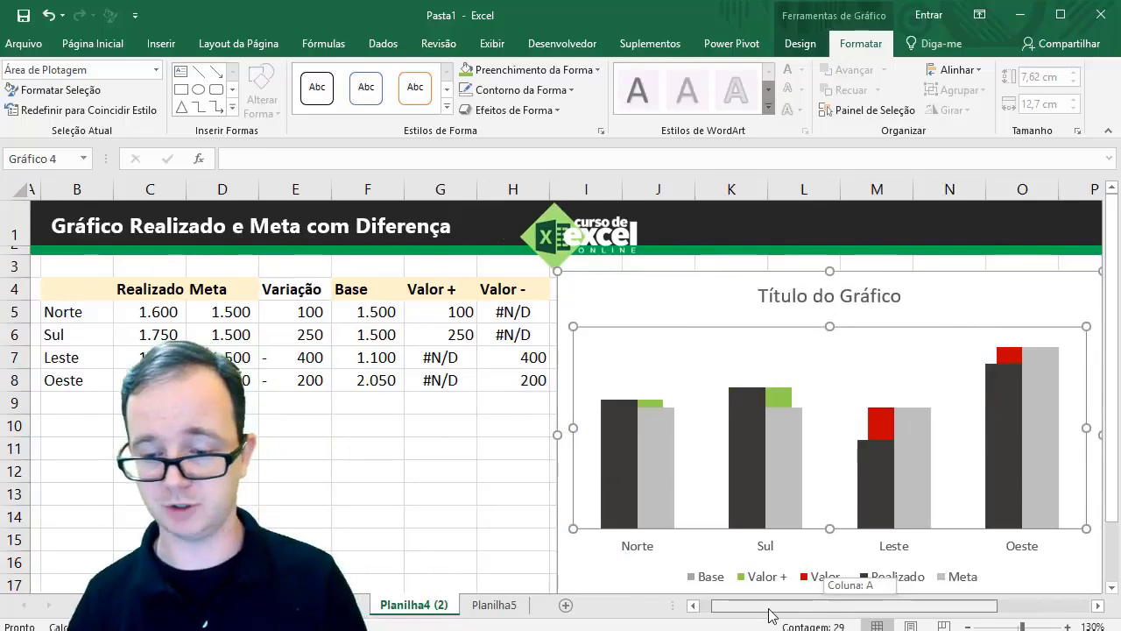
left_click_drag(770, 616, 753, 613)
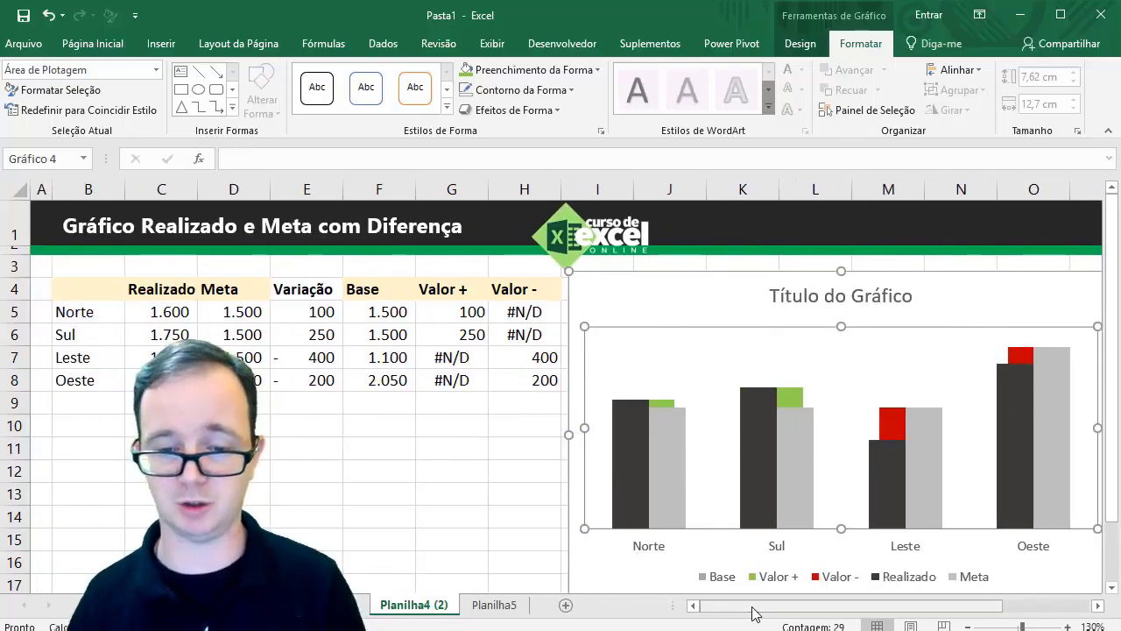
left_click(252, 317)
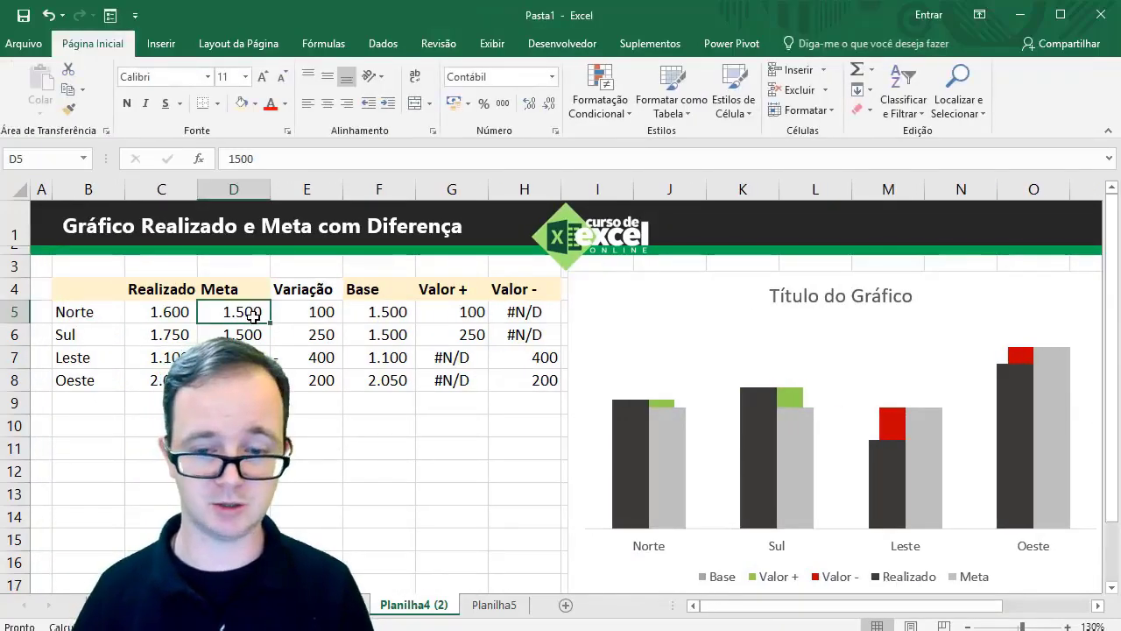
type("1")
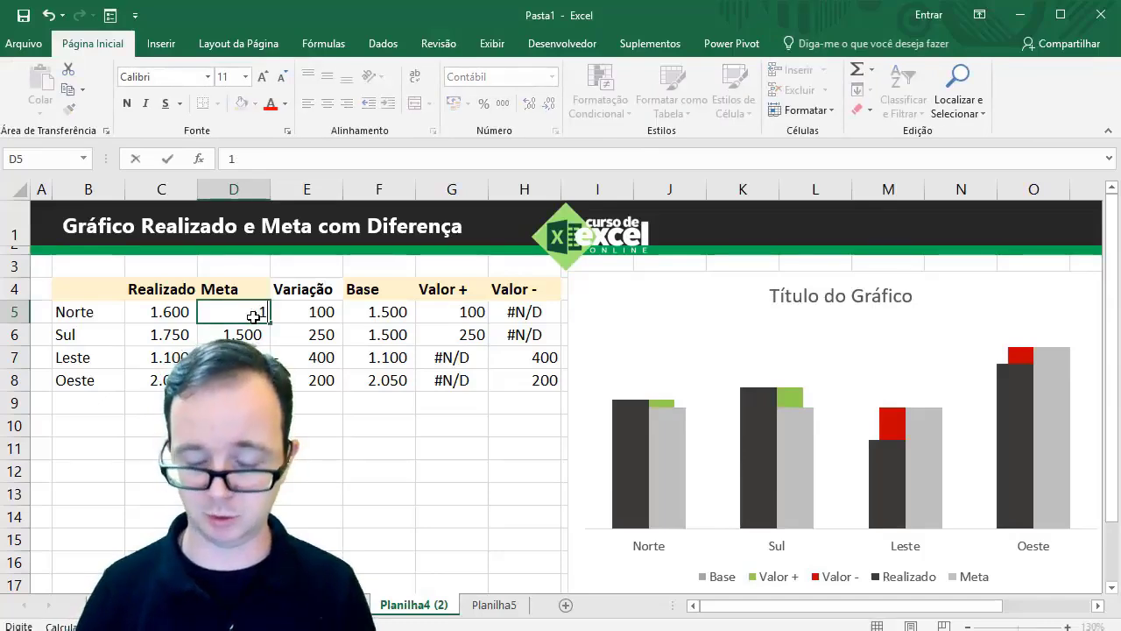
type(".80")
key("Return")
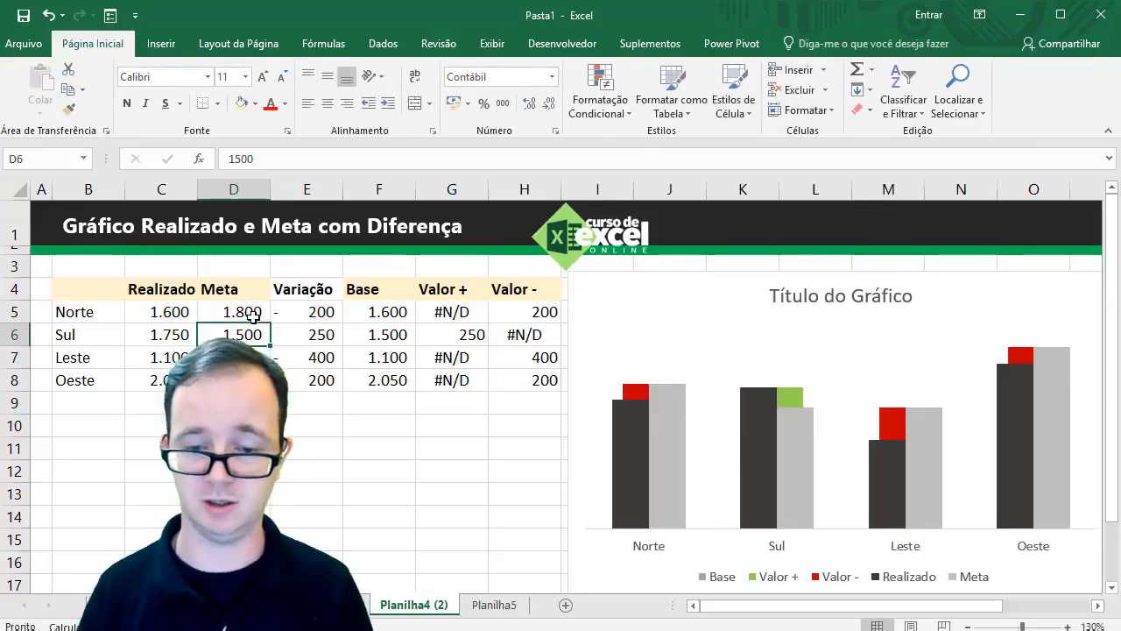
left_click(252, 315)
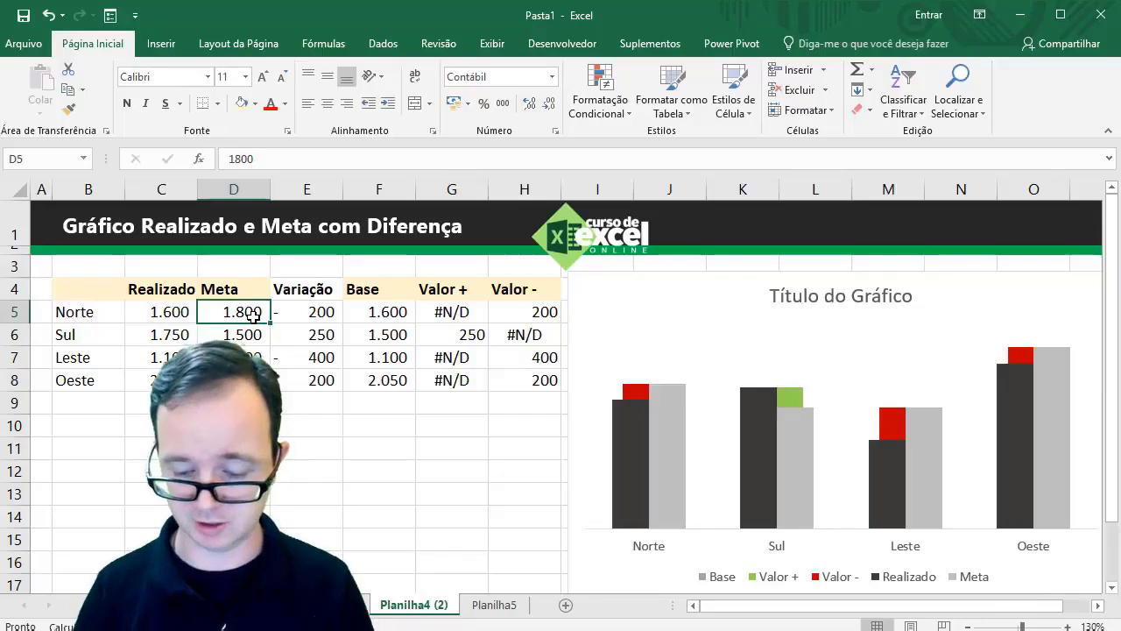
type("1")
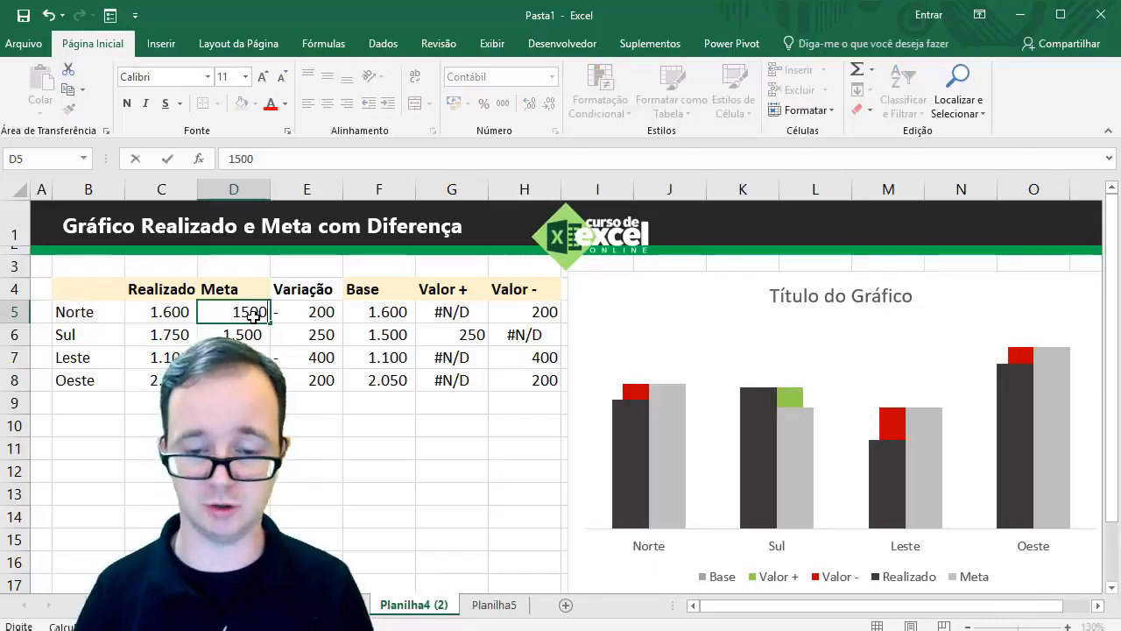
key("Return")
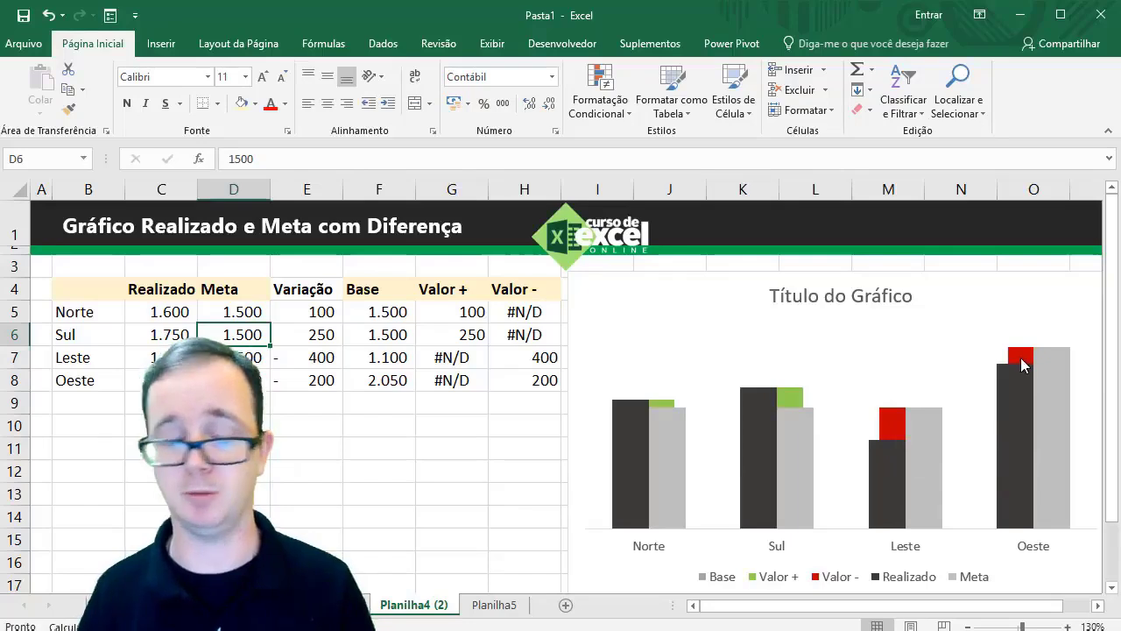
mouse_move(1021, 363)
left_click(790, 397)
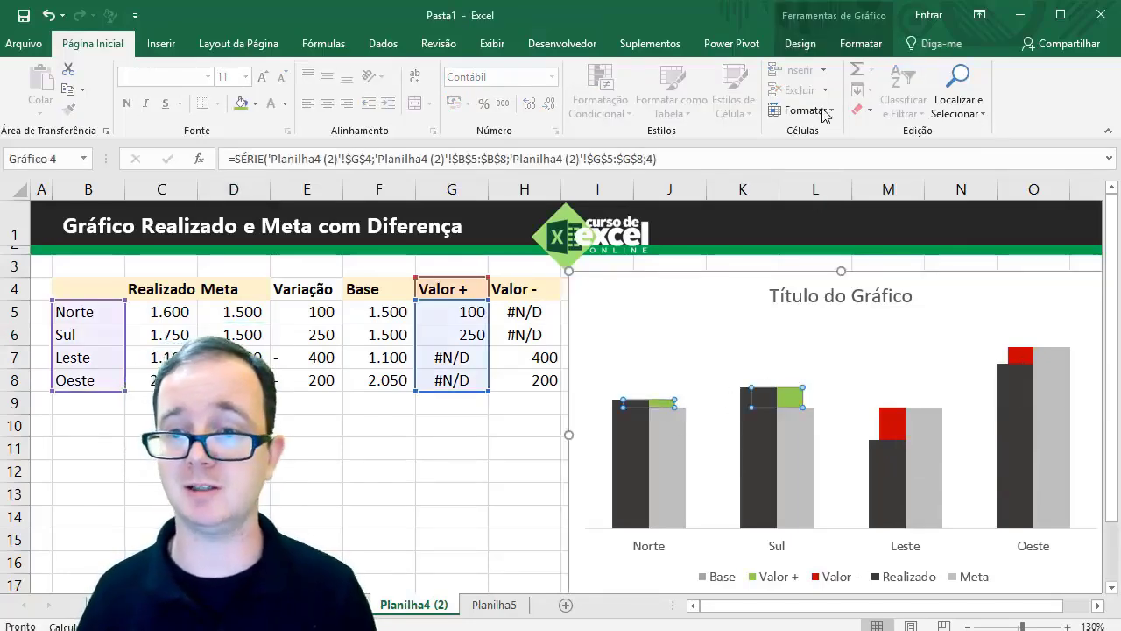
left_click(860, 43)
left_click(555, 70)
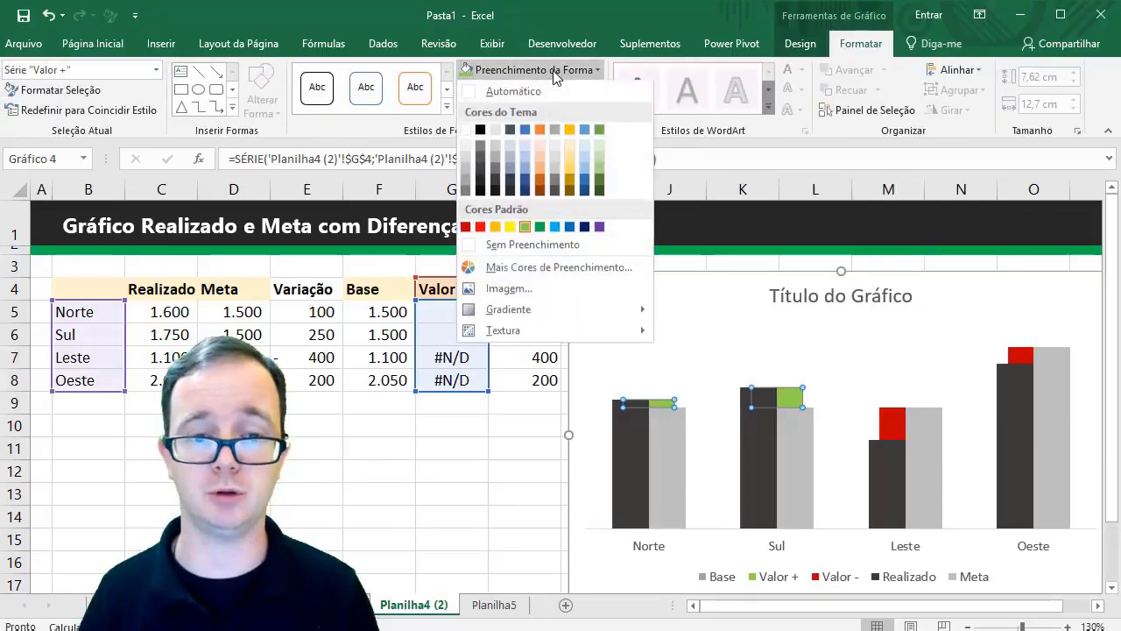
left_click(525, 226)
left_click(599, 307)
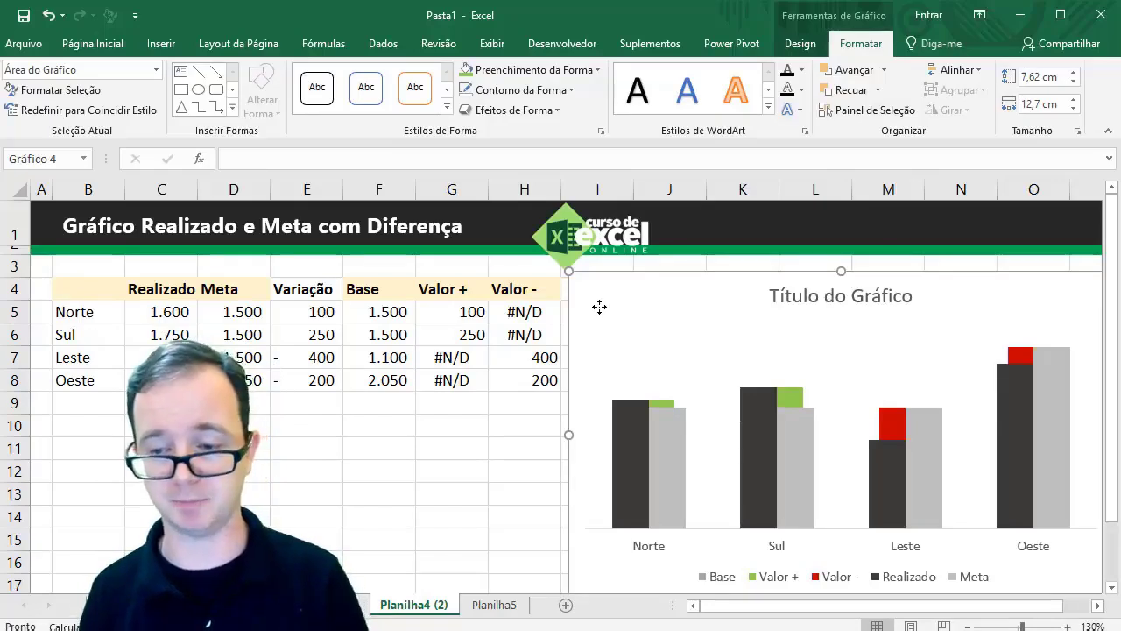
Step: Add value data labels to the Realizado and Valor + bars
left_click(636, 436)
right_click(637, 437)
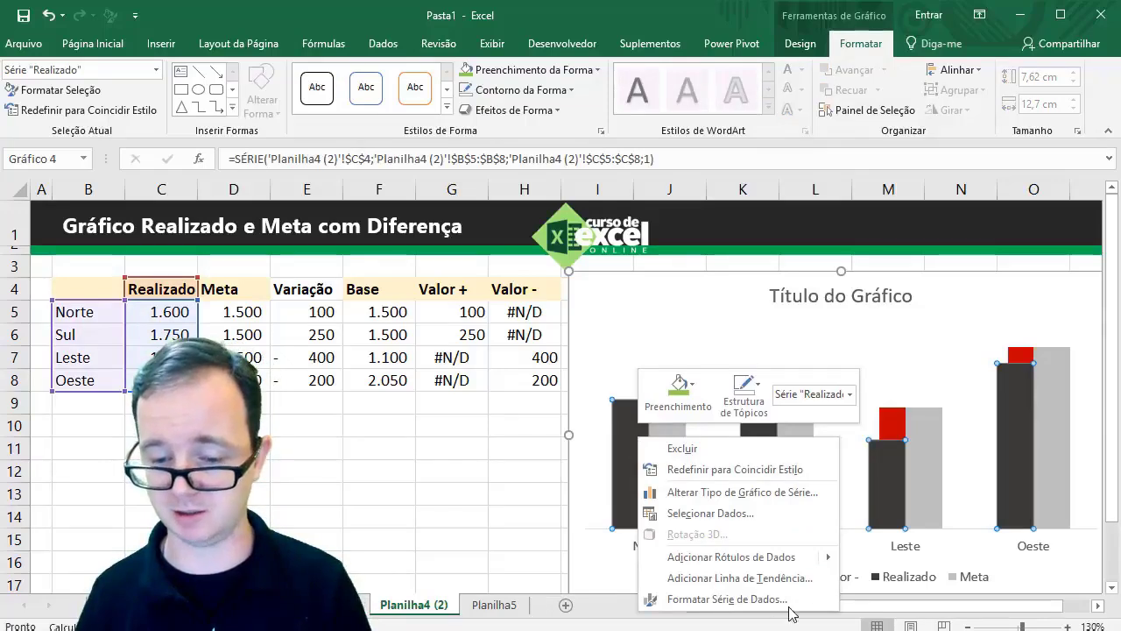
mouse_move(839, 561)
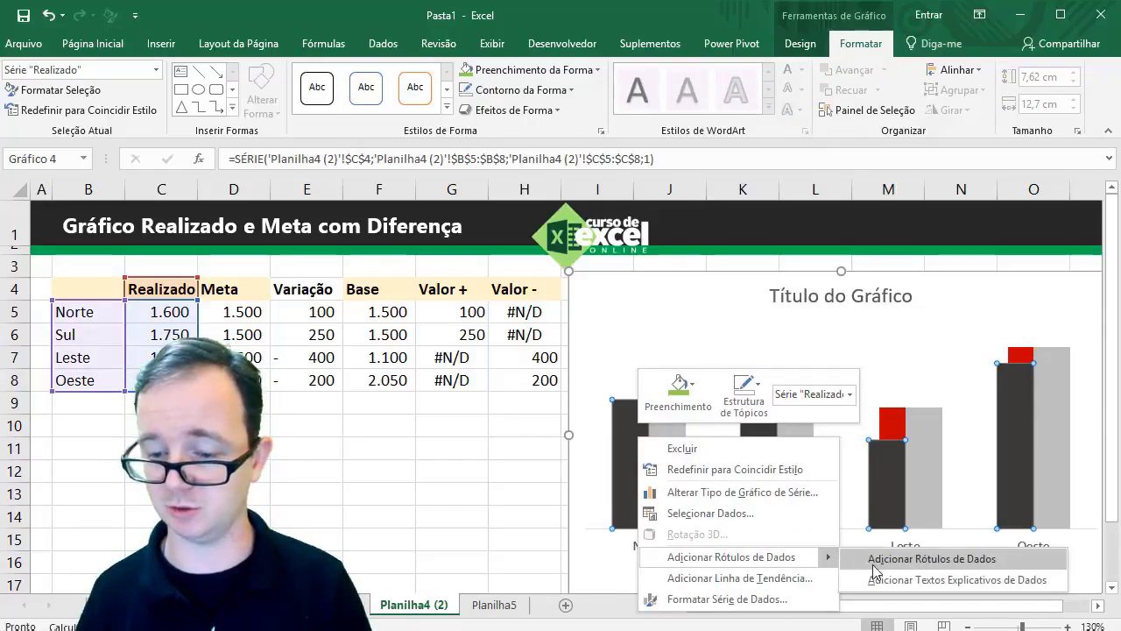
left_click(876, 559)
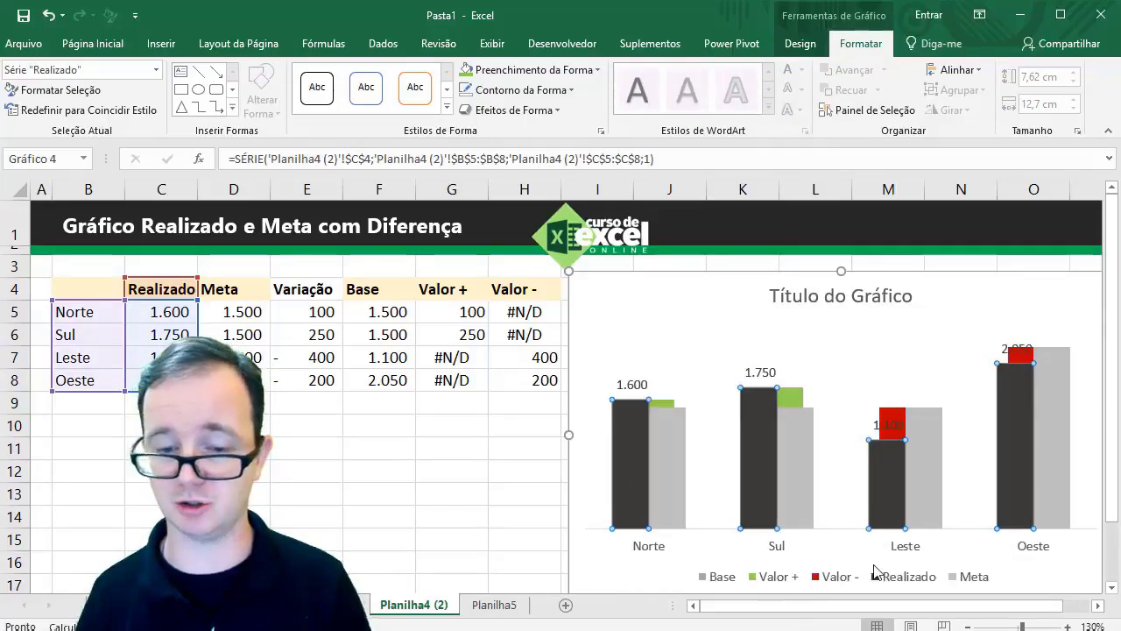
left_click(795, 401)
right_click(795, 401)
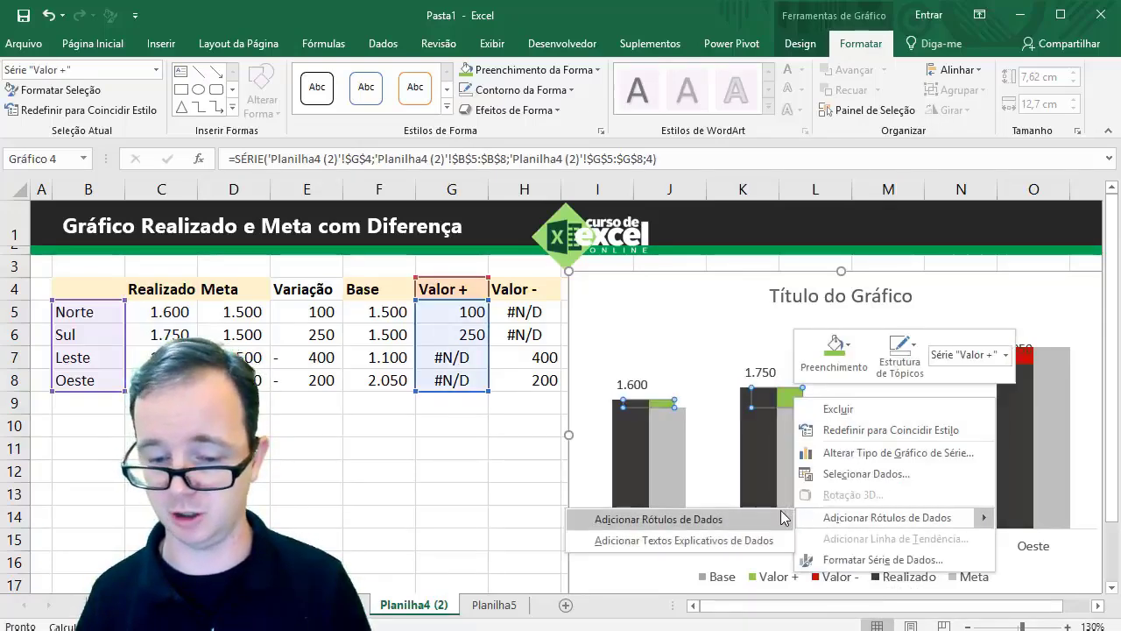
left_click(779, 510)
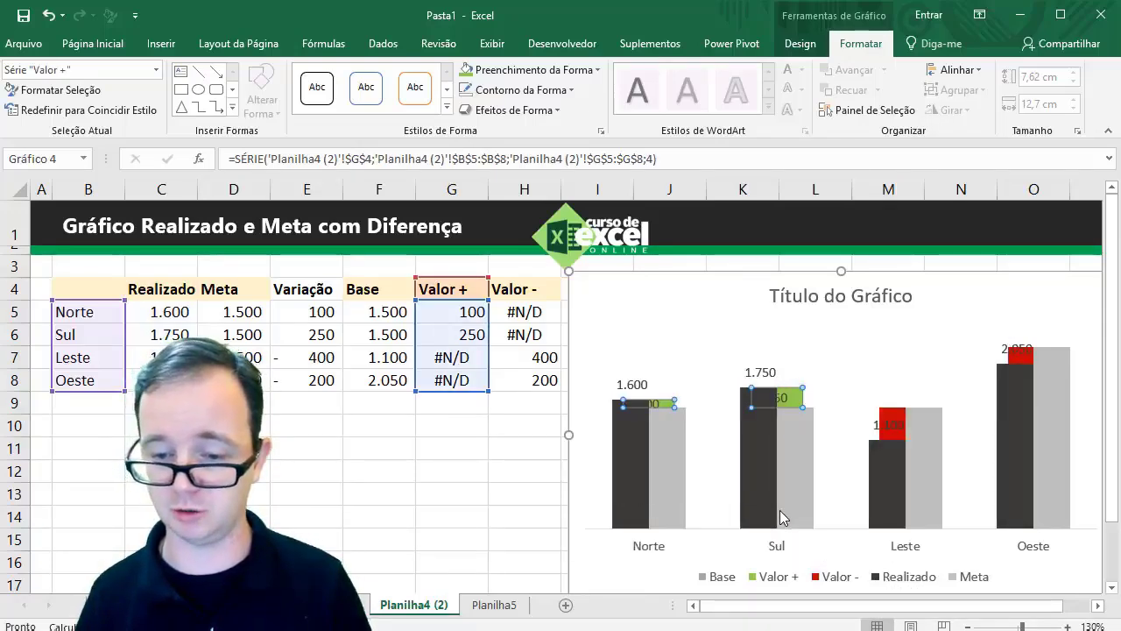
Step: Add value labels such as 1.500 and 2.250 to the Meta bars and select them
left_click(928, 452)
right_click(927, 451)
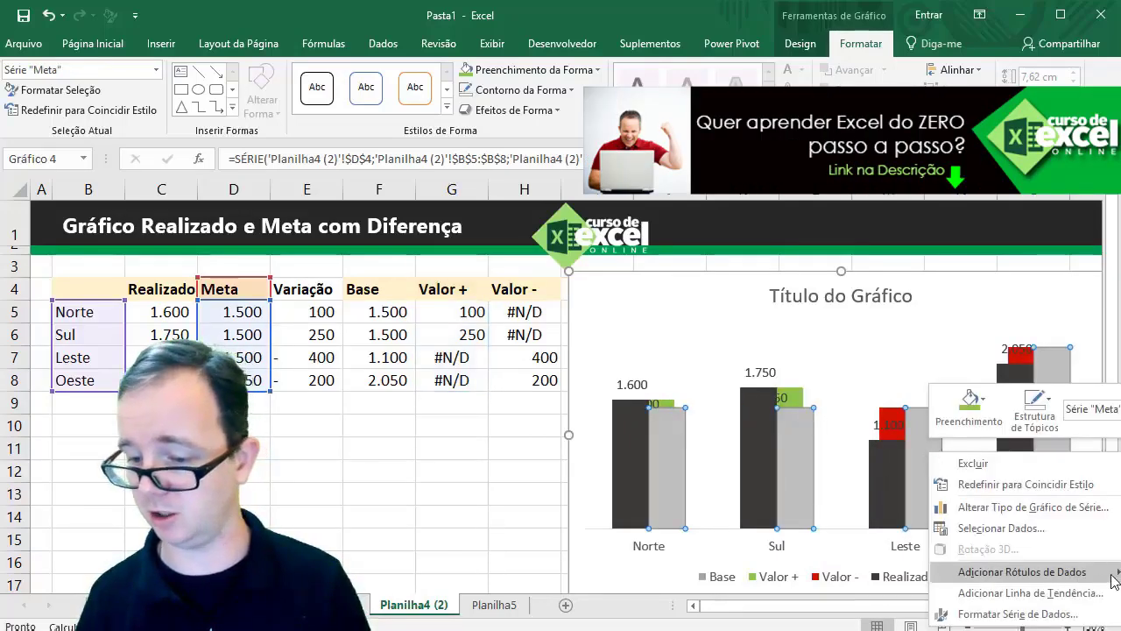
mouse_move(955, 572)
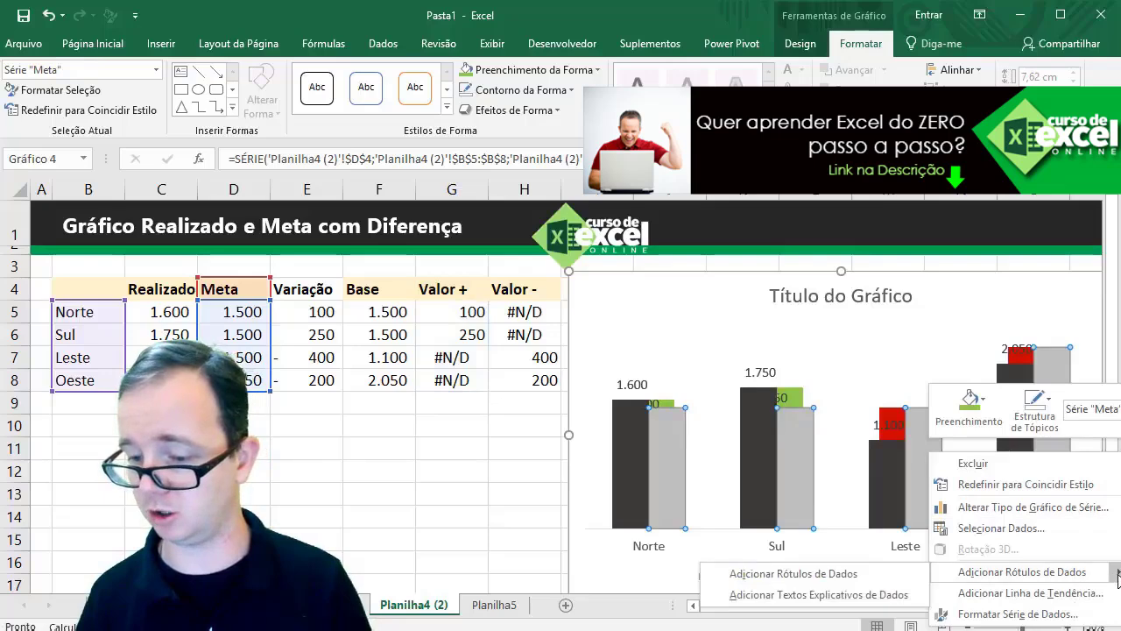
left_click(902, 574)
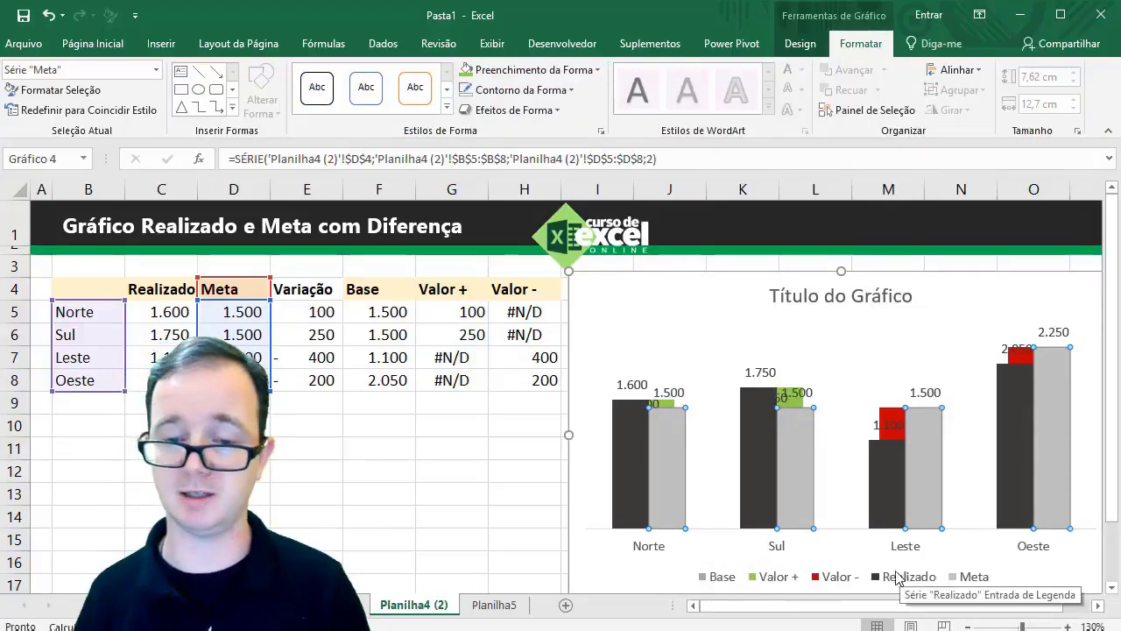
left_click(1099, 611)
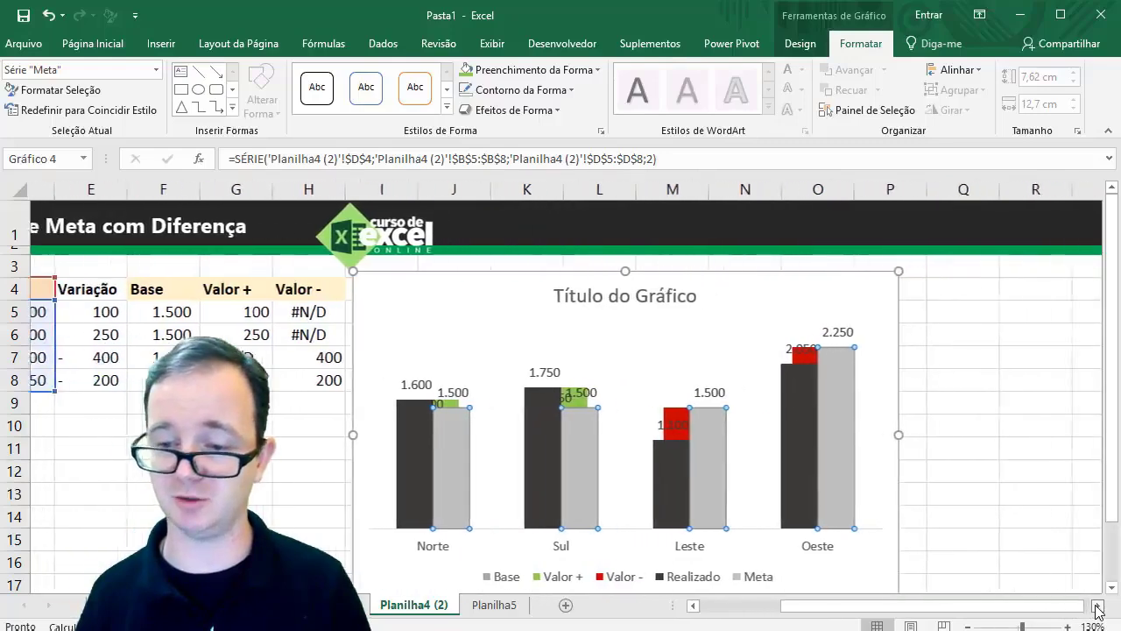
left_click(1098, 611)
left_click(1098, 611)
left_click(1098, 610)
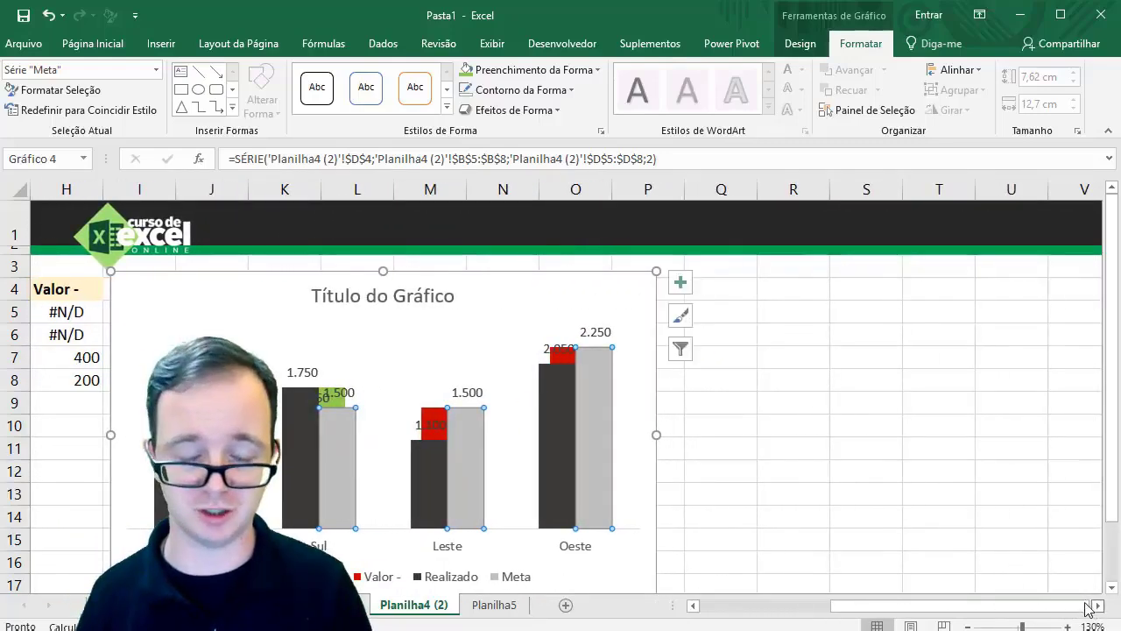
left_click(590, 331)
left_click(679, 283)
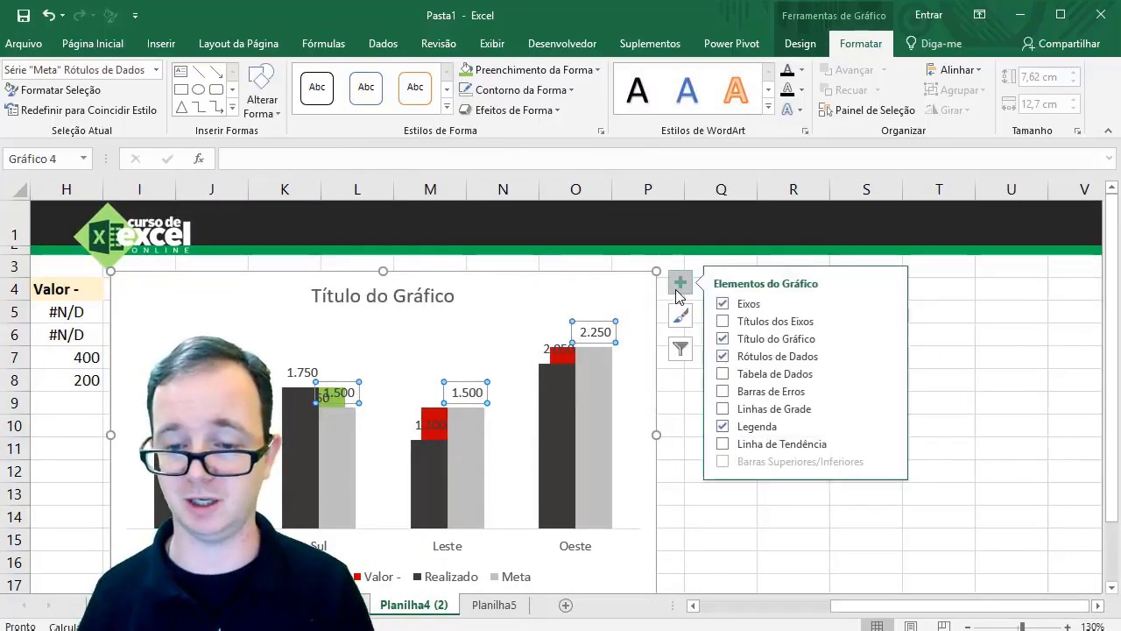
Step: Position the Realizado data labels at Base Interna, the inside base of the bars
left_click(888, 356)
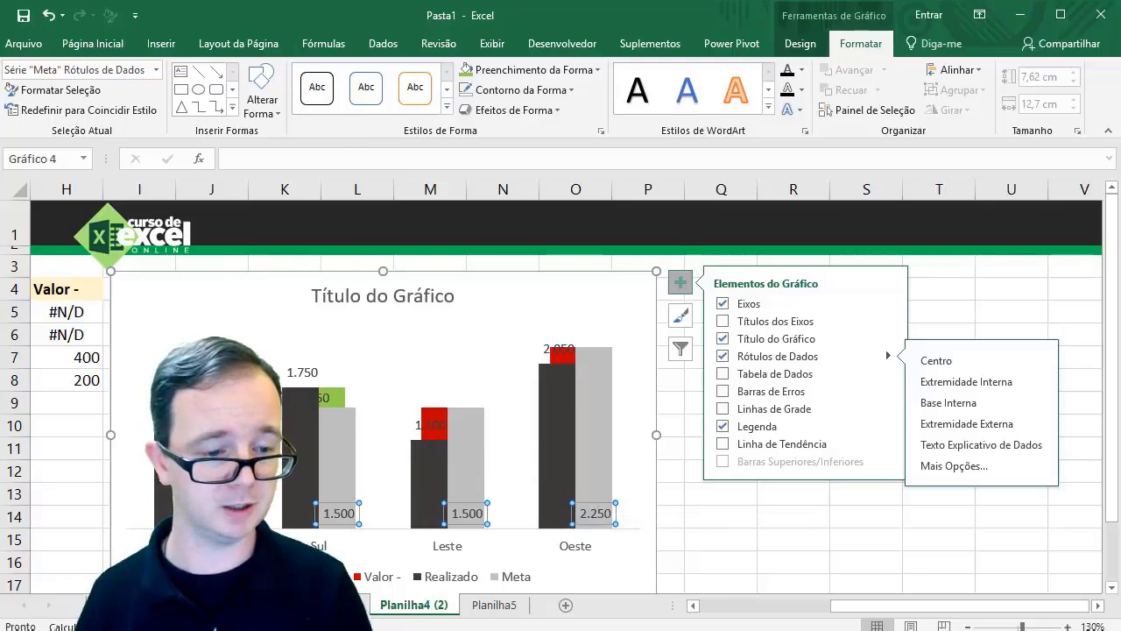
left_click(557, 447)
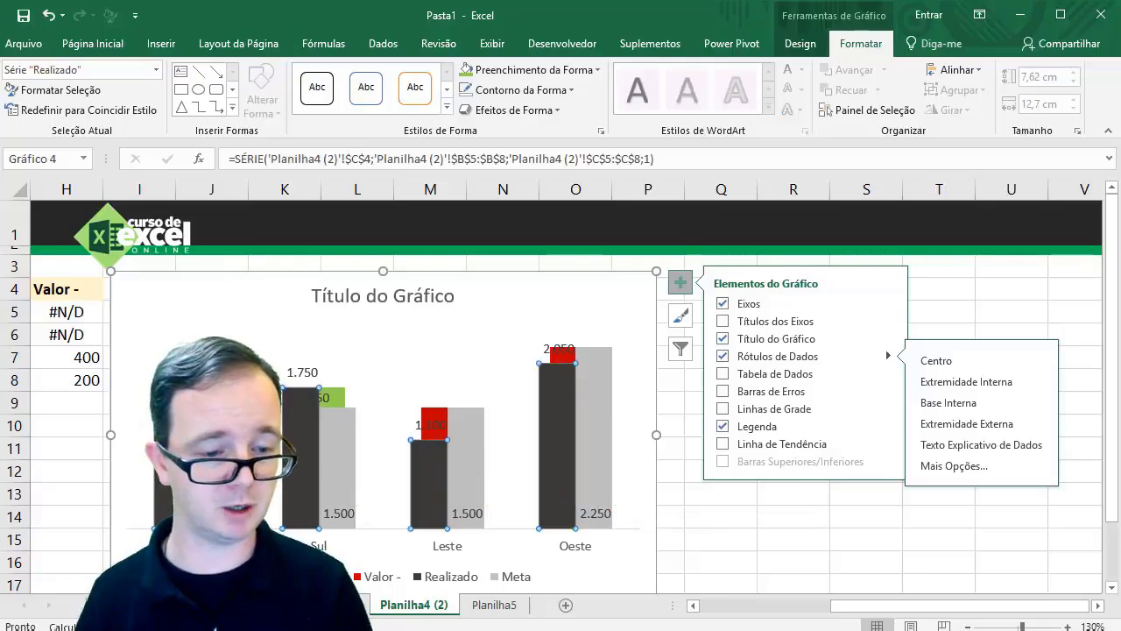
left_click(328, 401)
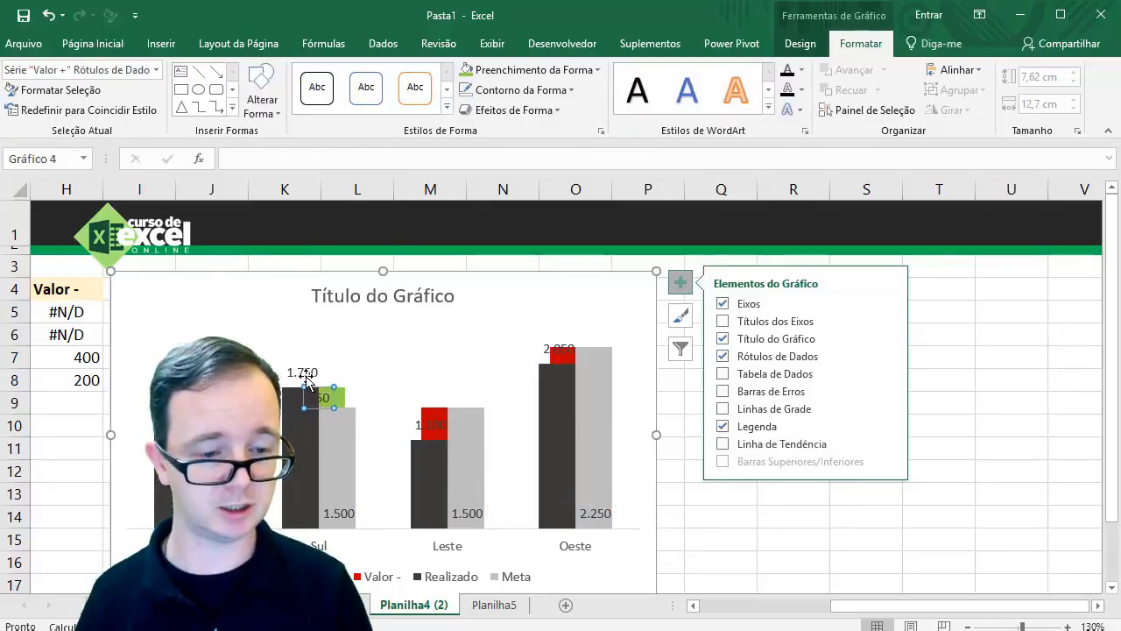
left_click(305, 373)
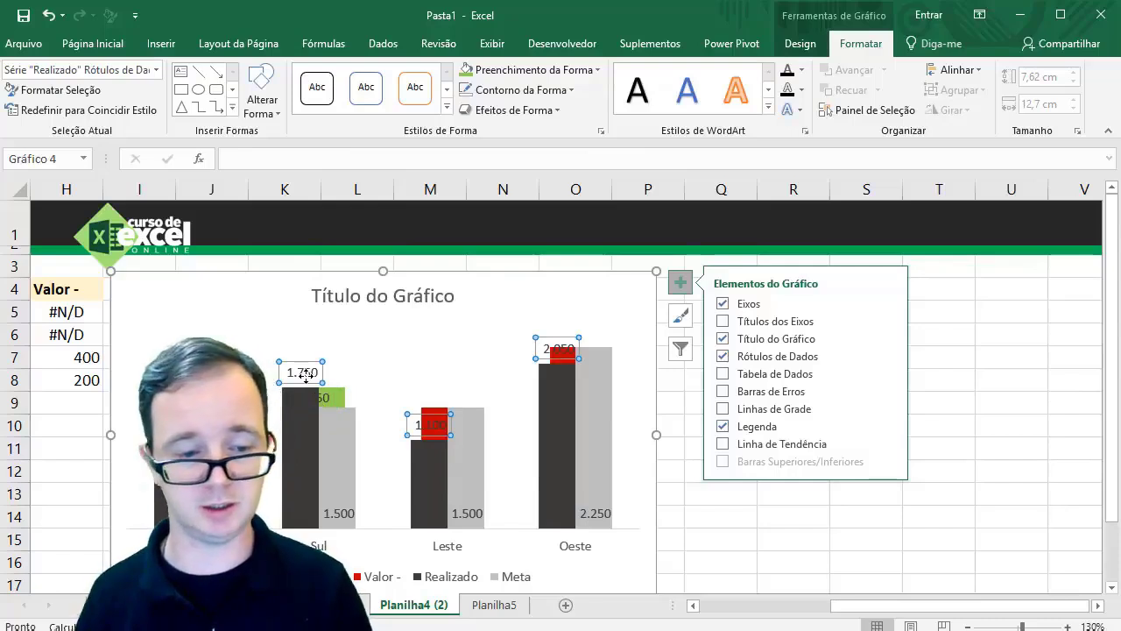
left_click(889, 357)
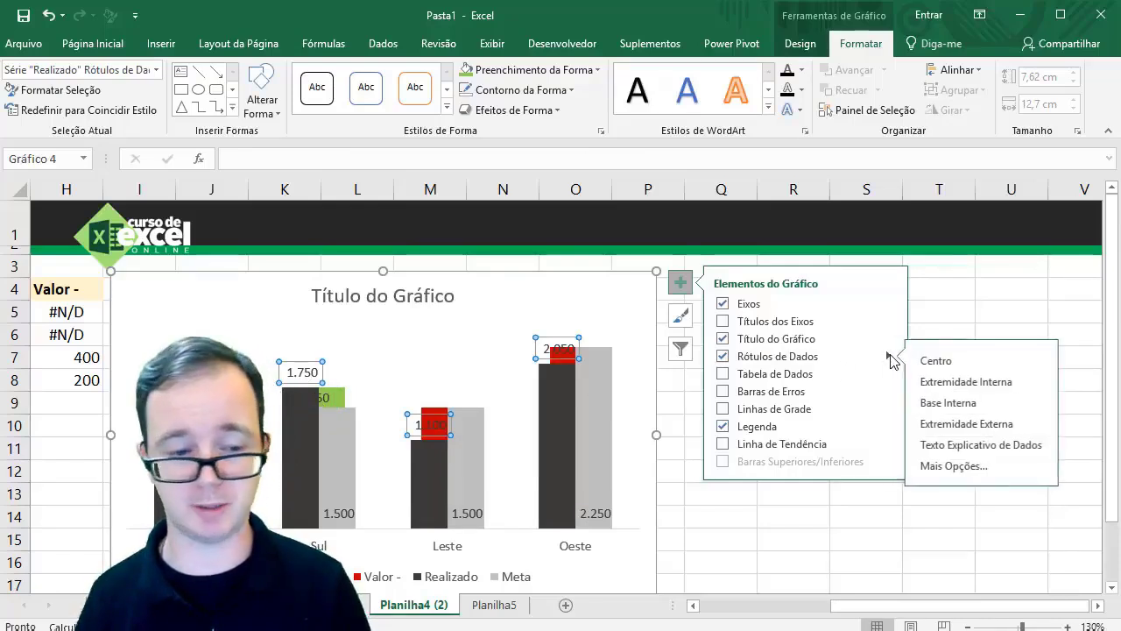
left_click(932, 405)
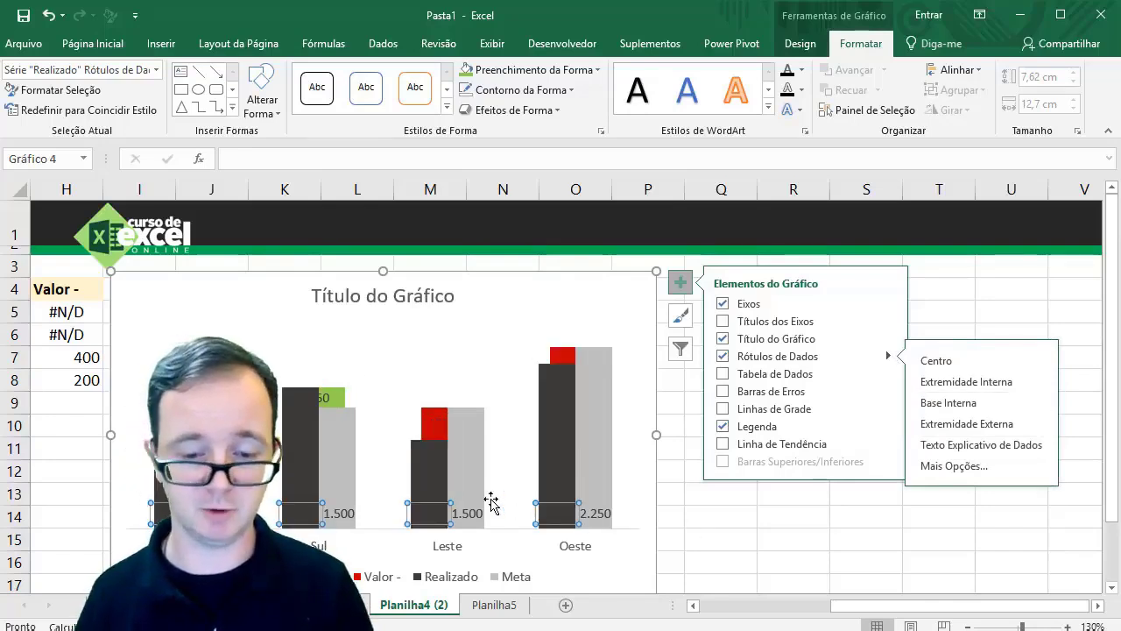
left_click(92, 43)
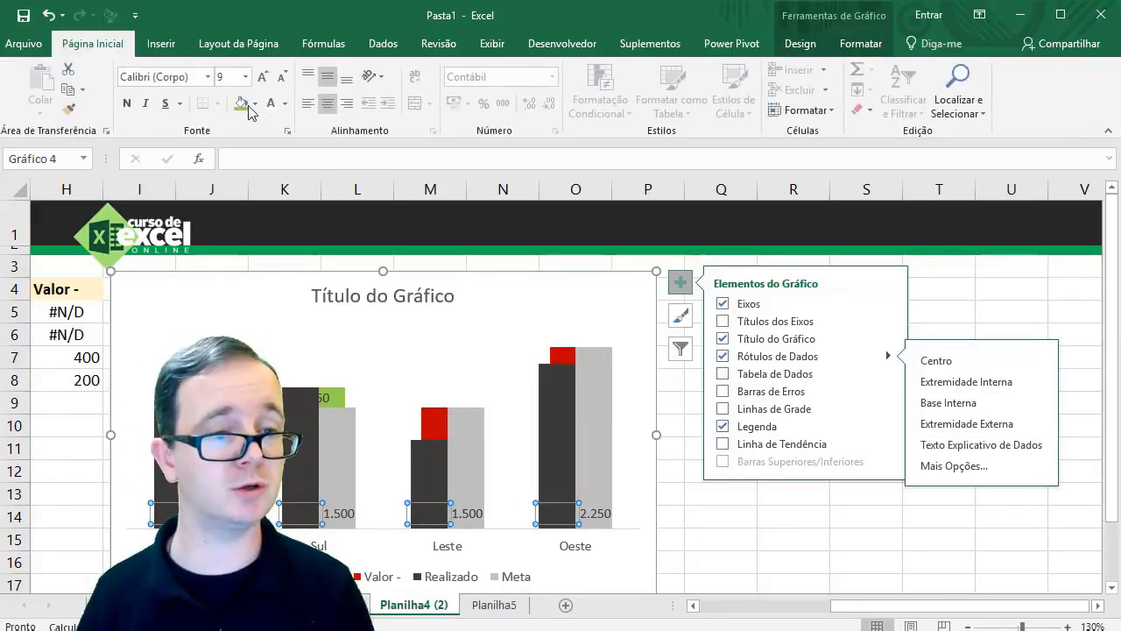
Step: Make the Realizado labels white and smaller, and the Meta labels bold and smaller
left_click(271, 103)
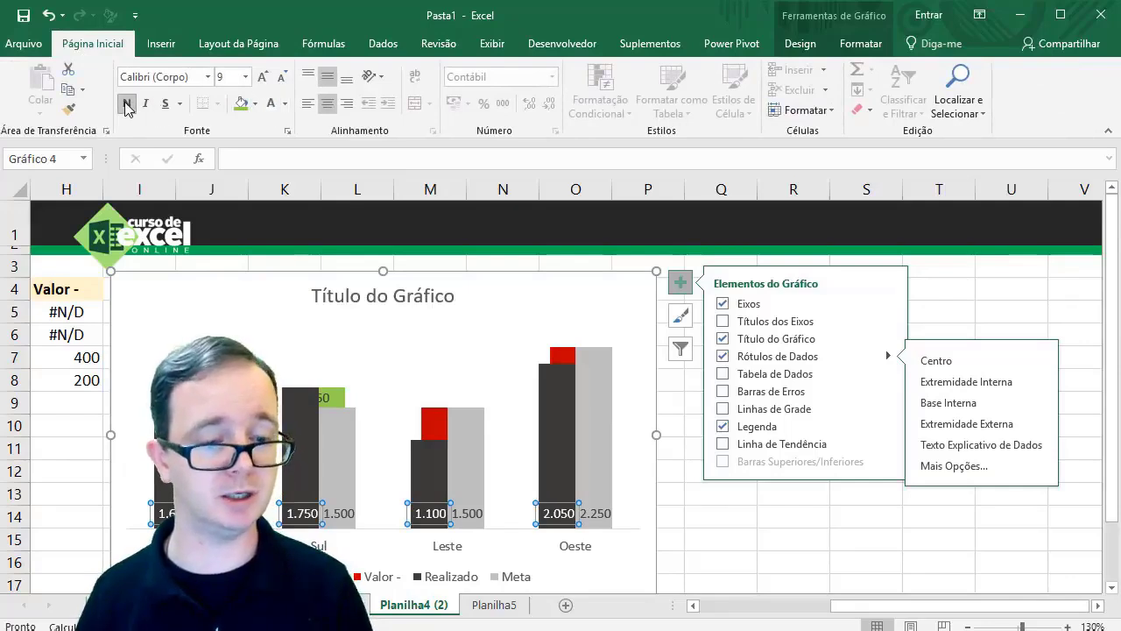
left_click(280, 77)
left_click(280, 77)
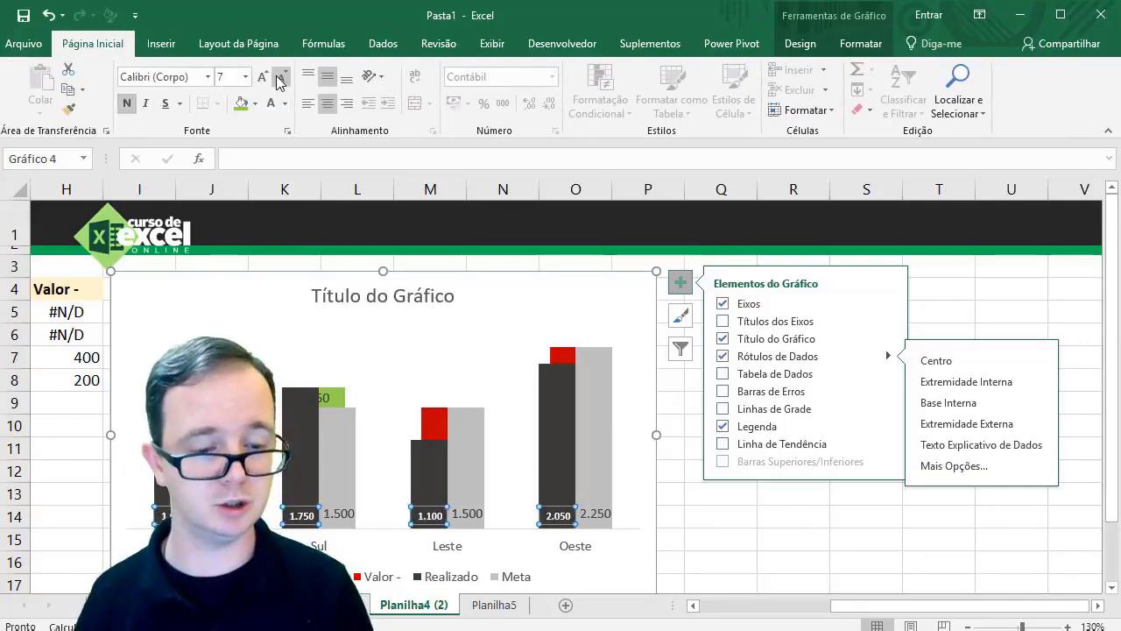
left_click(341, 515)
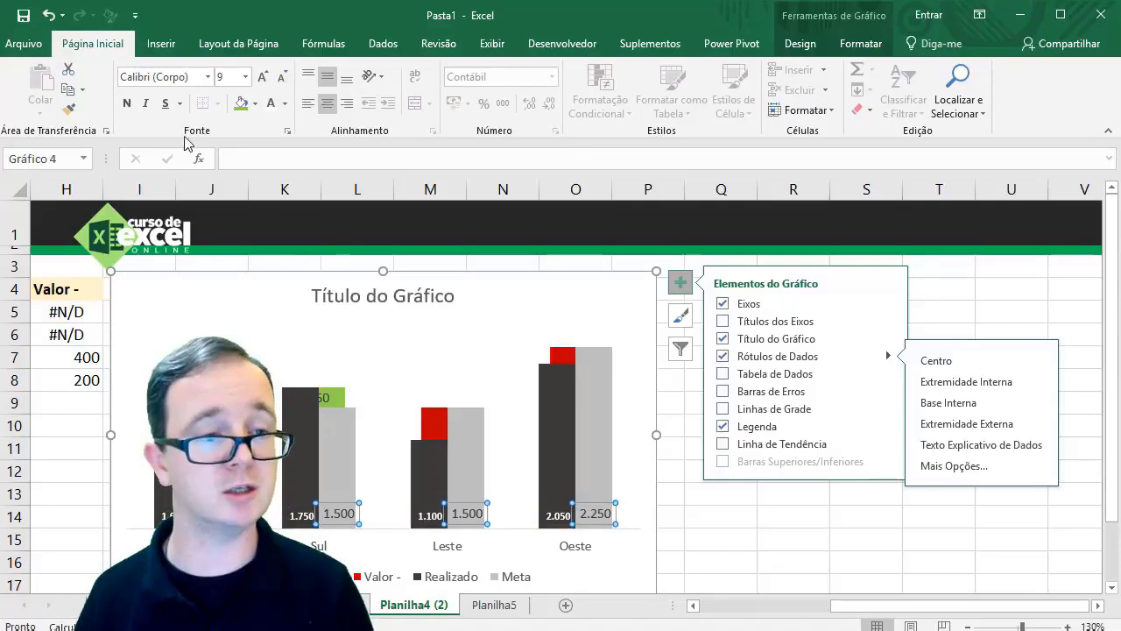
left_click(126, 104)
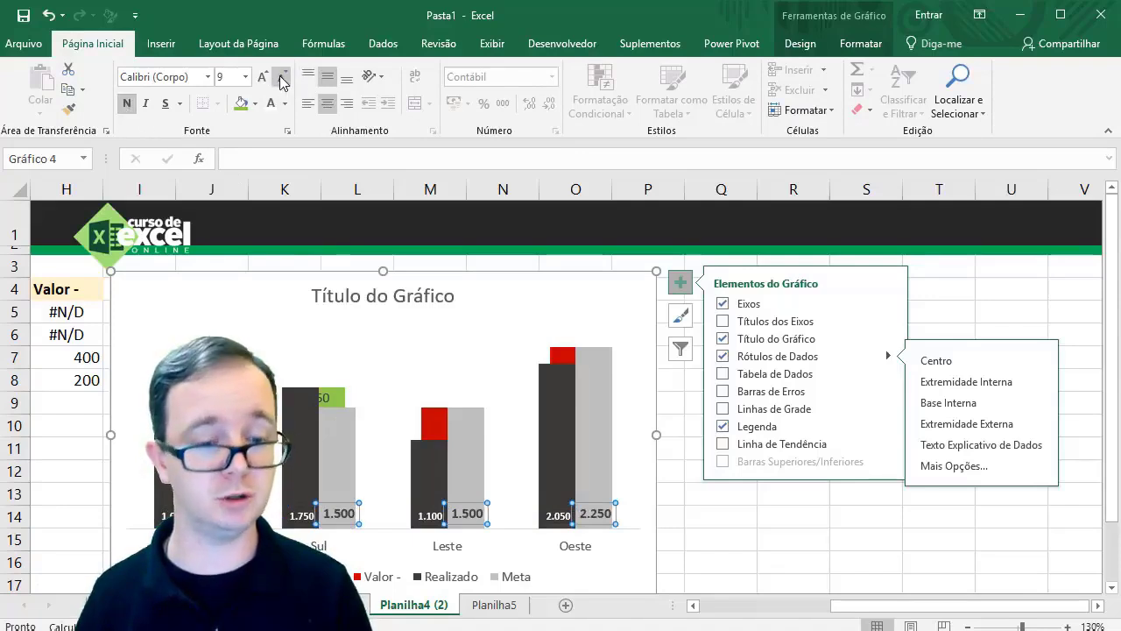
left_click(280, 77)
left_click(280, 77)
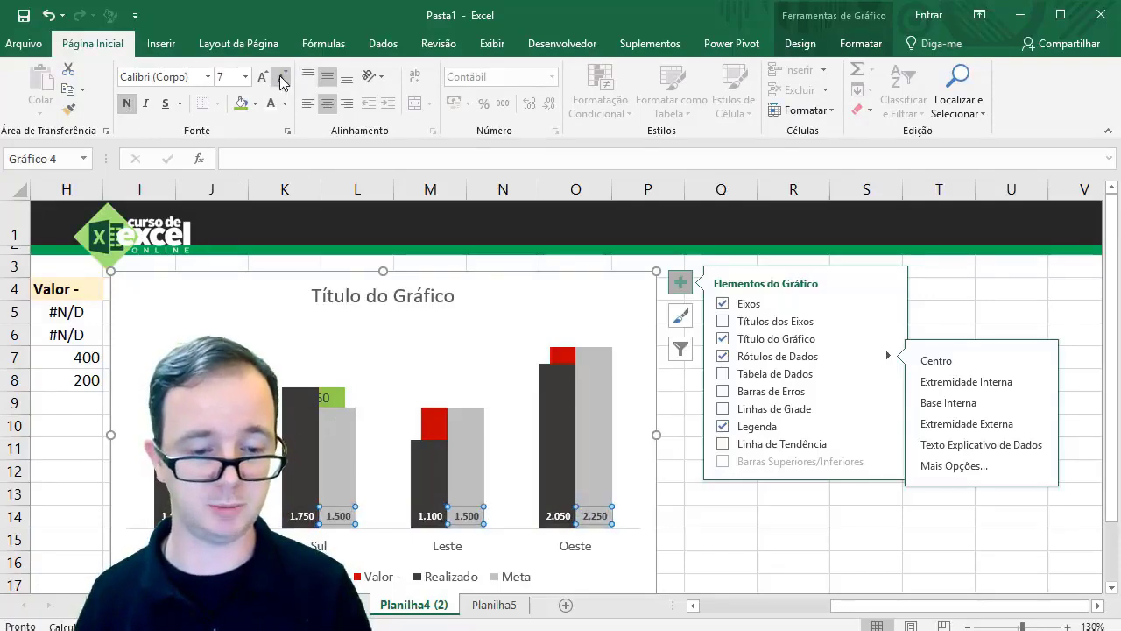
Step: Nudge the green Sul difference label off its bar
left_click(326, 400)
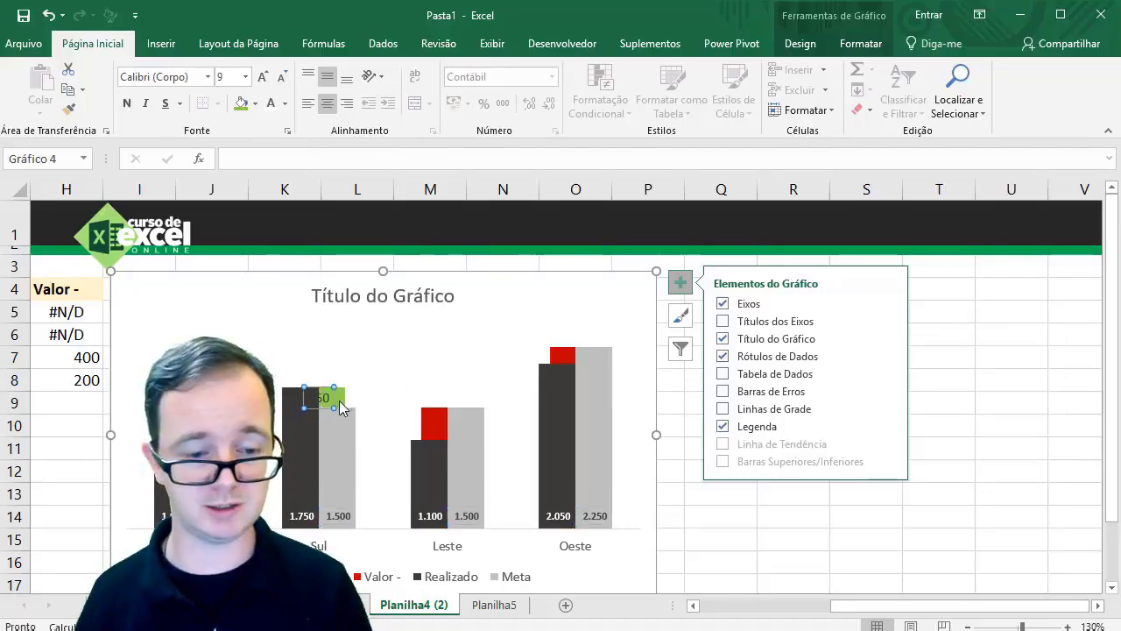
left_click_drag(338, 405, 332, 404)
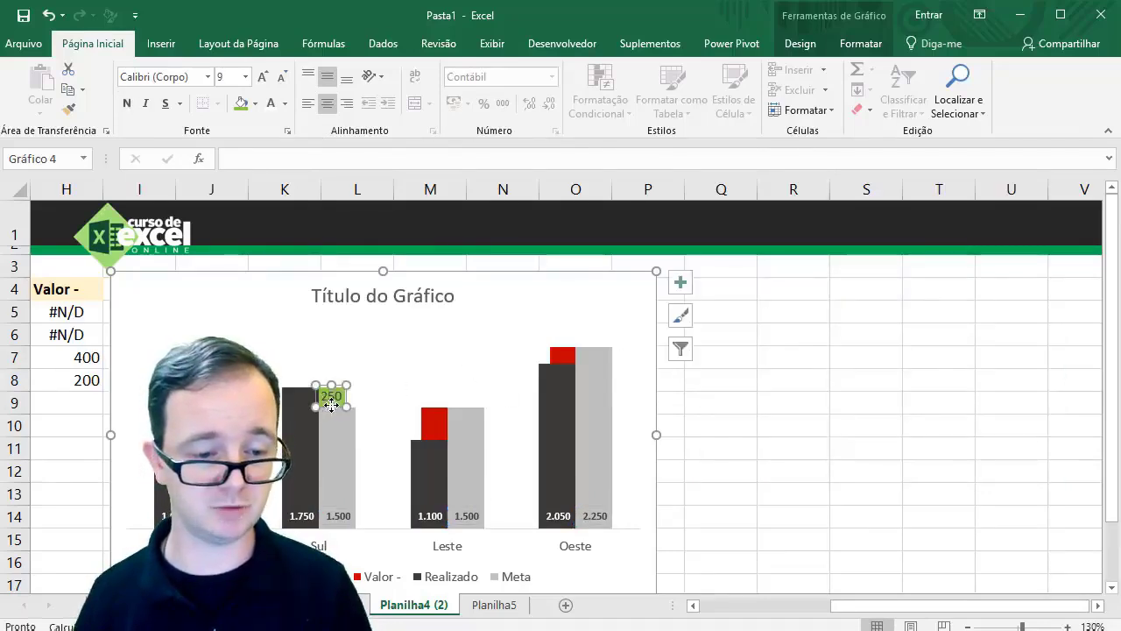
key("Escape")
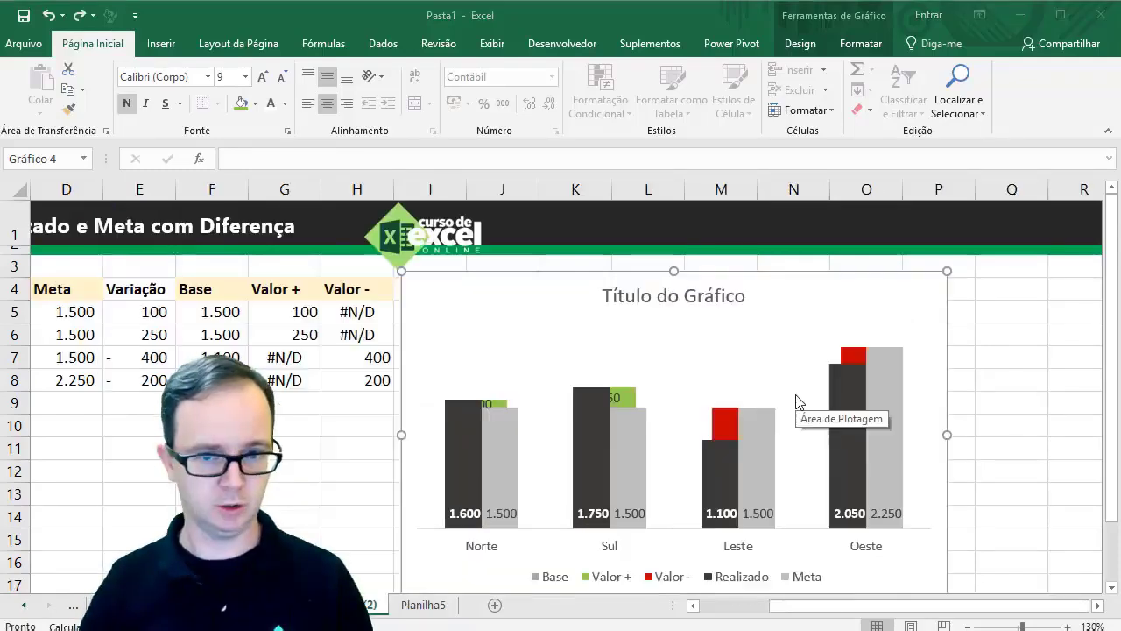
scroll(795, 396, "left", 3)
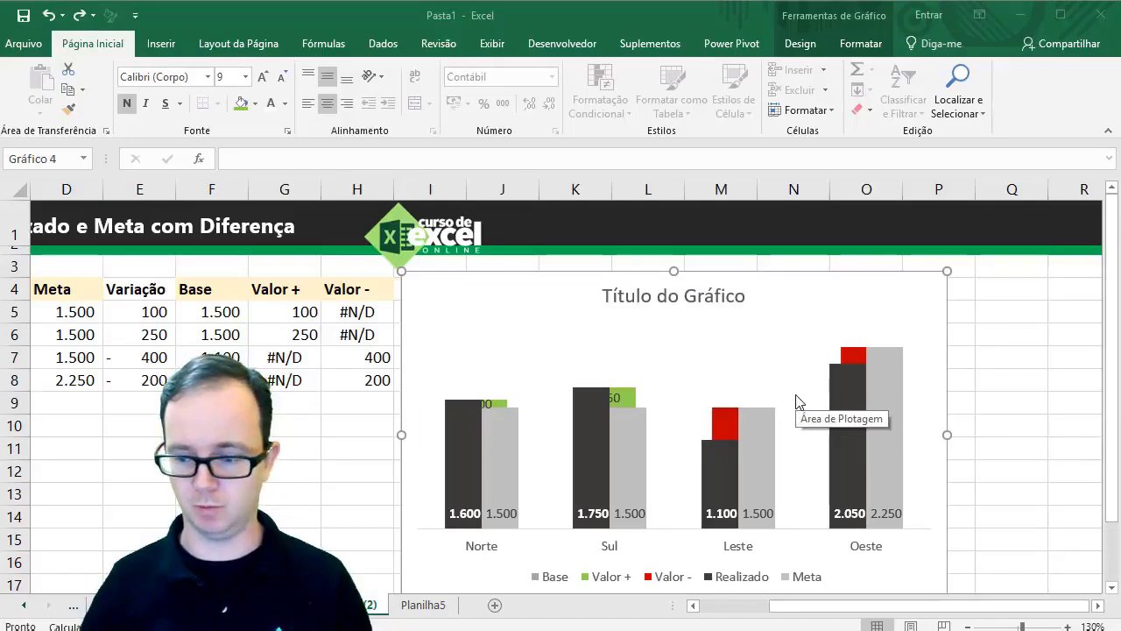
Step: Lift the green difference labels 100 and 250 above their bars
left_click(487, 405)
left_click(487, 403)
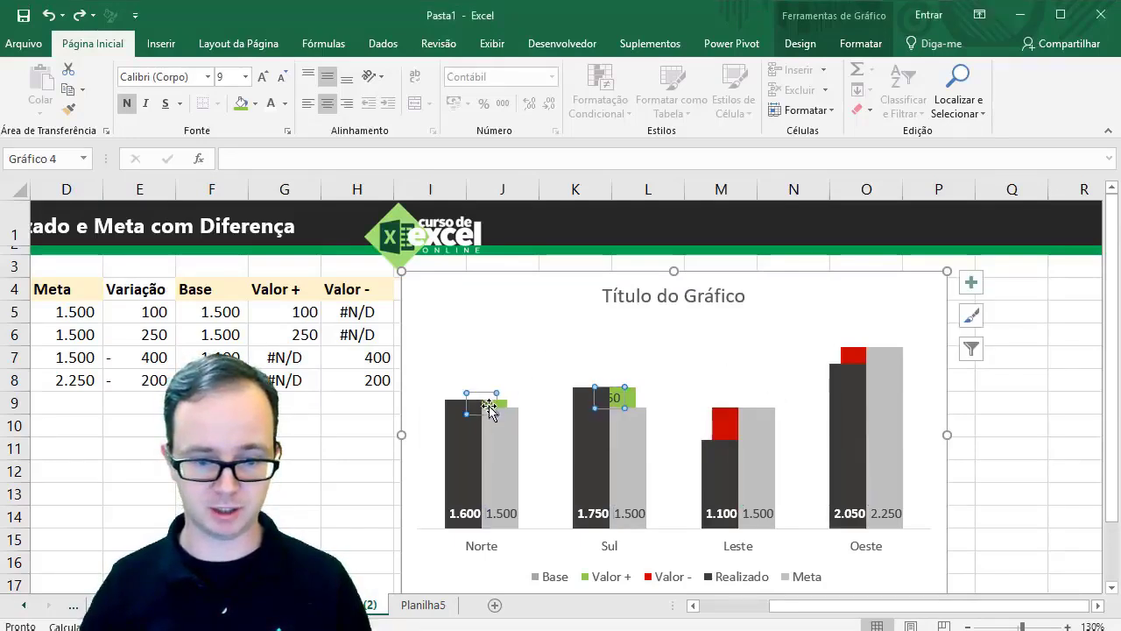
left_click(486, 401)
left_click_drag(496, 386, 497, 371)
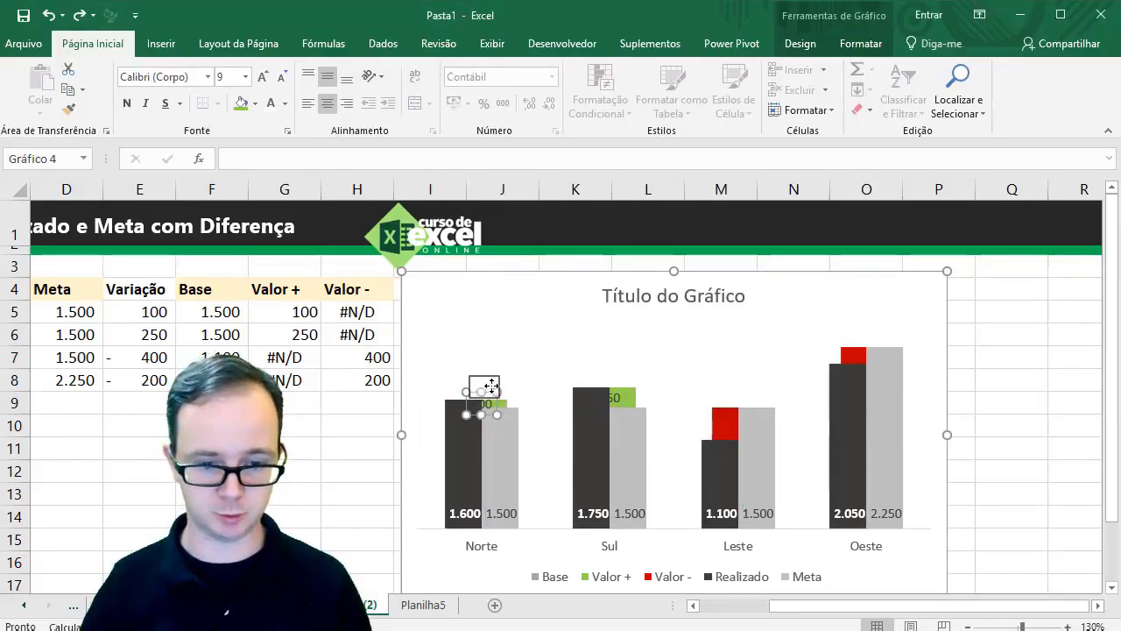
left_click(619, 398)
left_click_drag(620, 397, 618, 387)
Step: Label the red Valor - bars and move the 400 and 200 labels above them
left_click(725, 429)
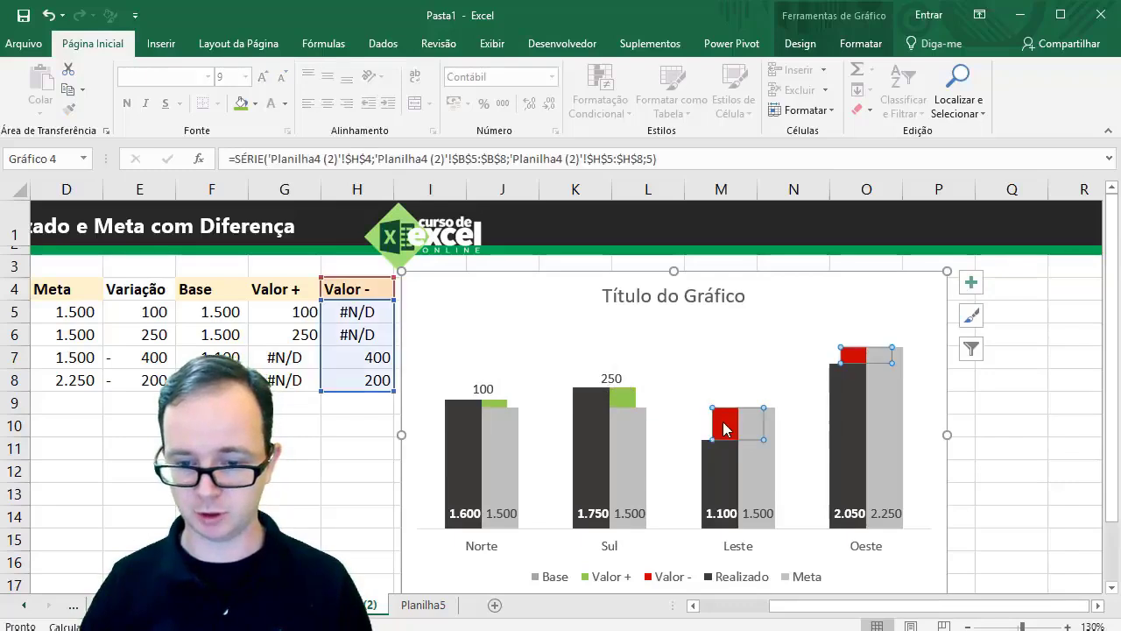
right_click(725, 430)
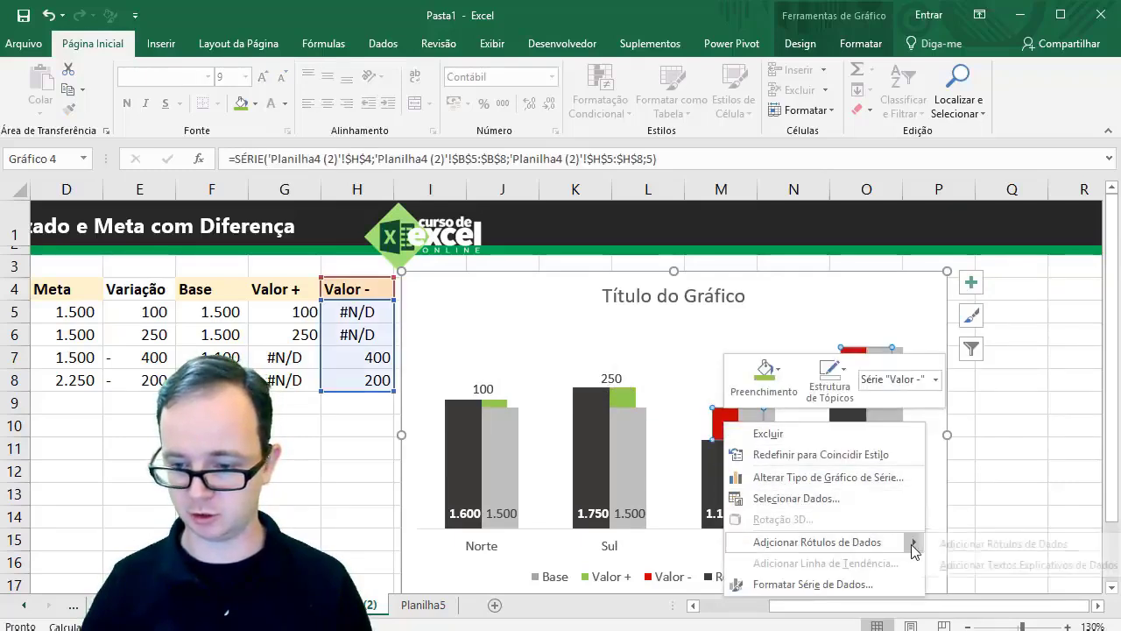
mouse_move(891, 543)
left_click(964, 541)
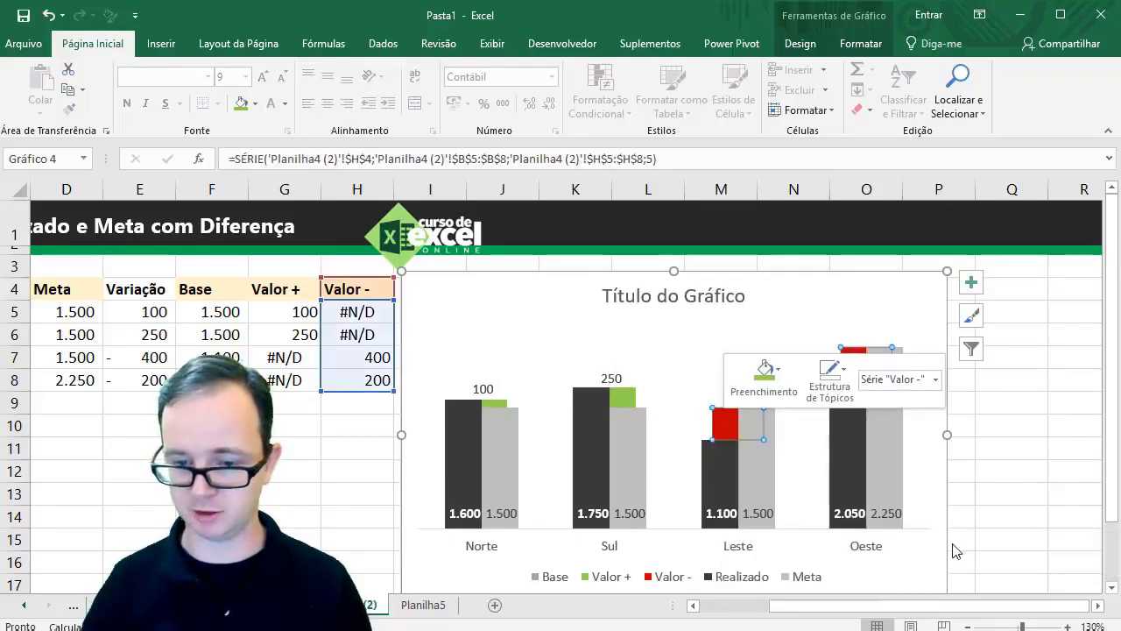
left_click(743, 424)
left_click_drag(742, 424, 740, 396)
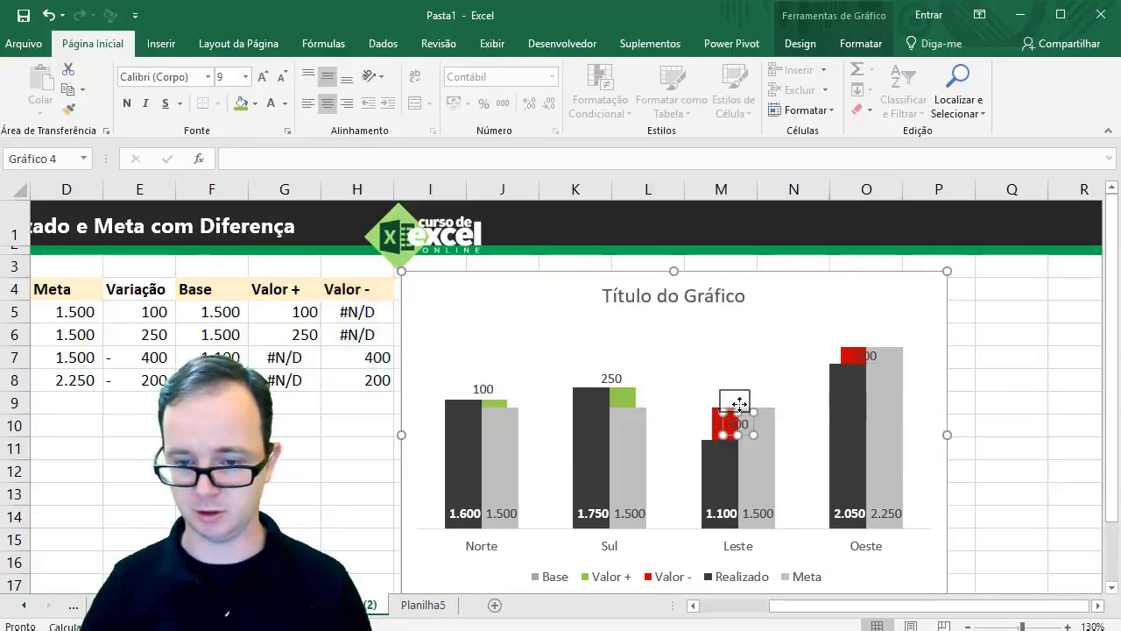
left_click(870, 356)
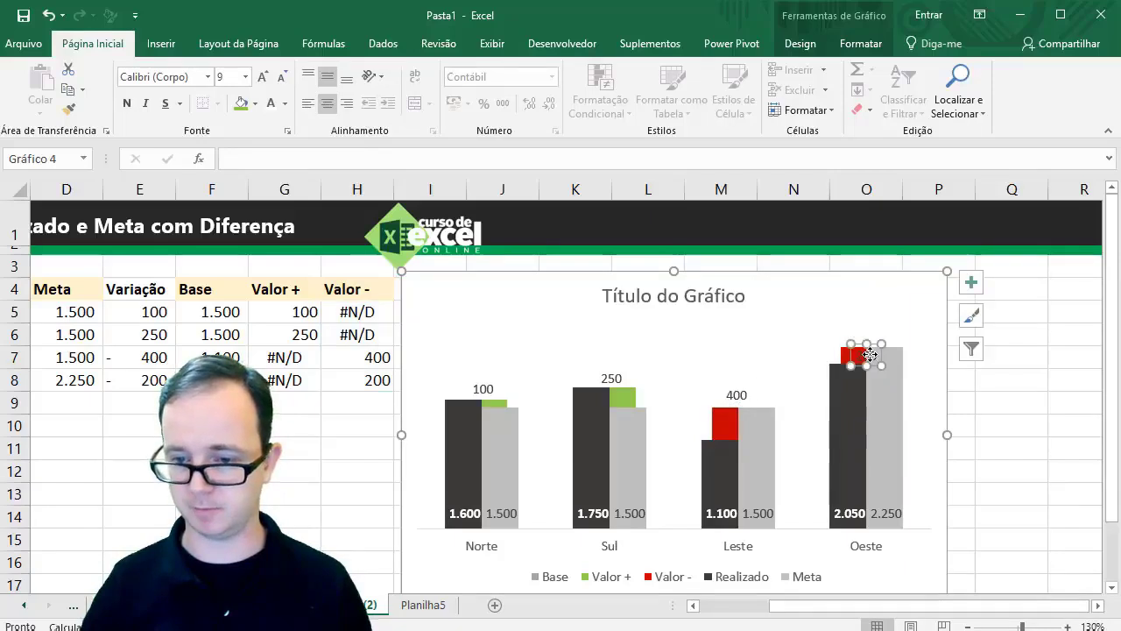
left_click_drag(875, 366, 872, 351)
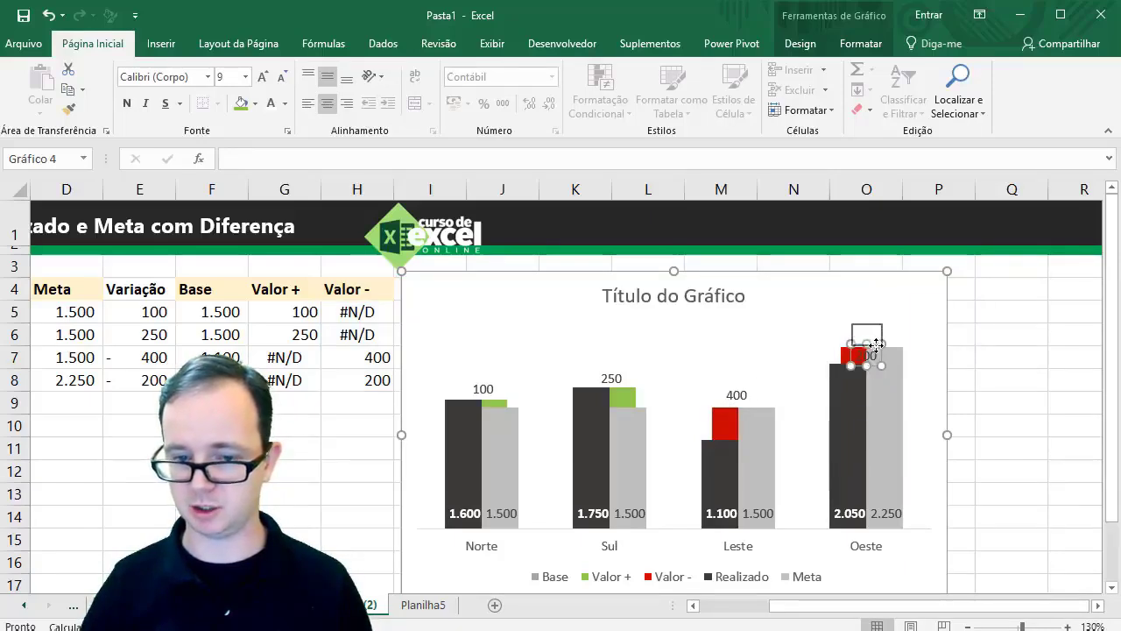
left_click_drag(875, 346, 876, 346)
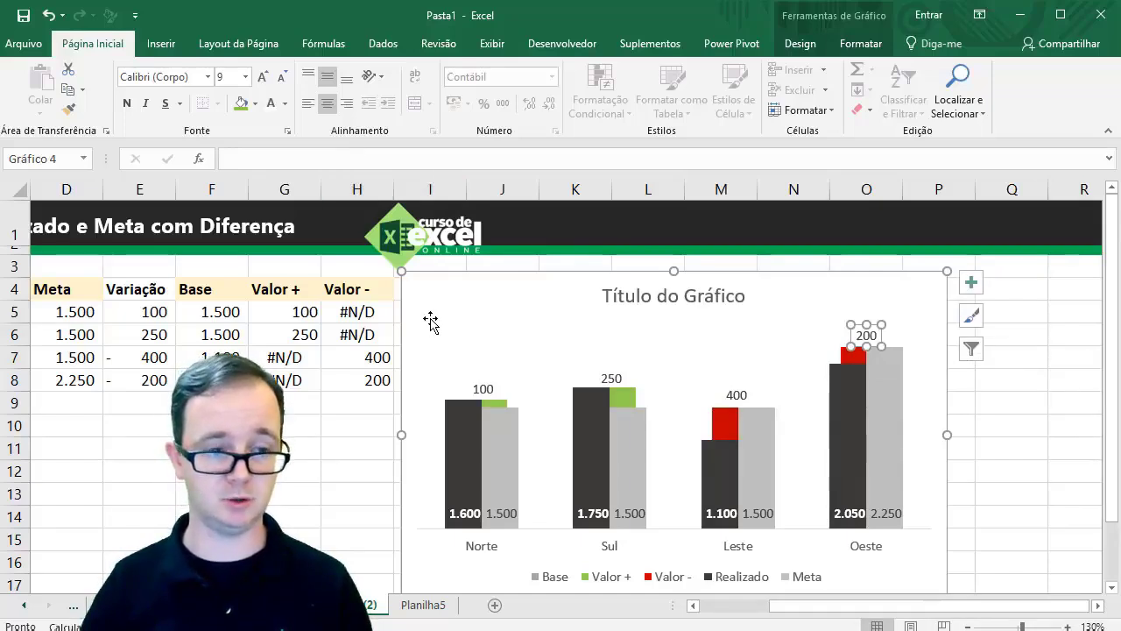
Step: Make the red difference labels 200 and 400 smaller and bold
left_click(282, 77)
left_click(282, 77)
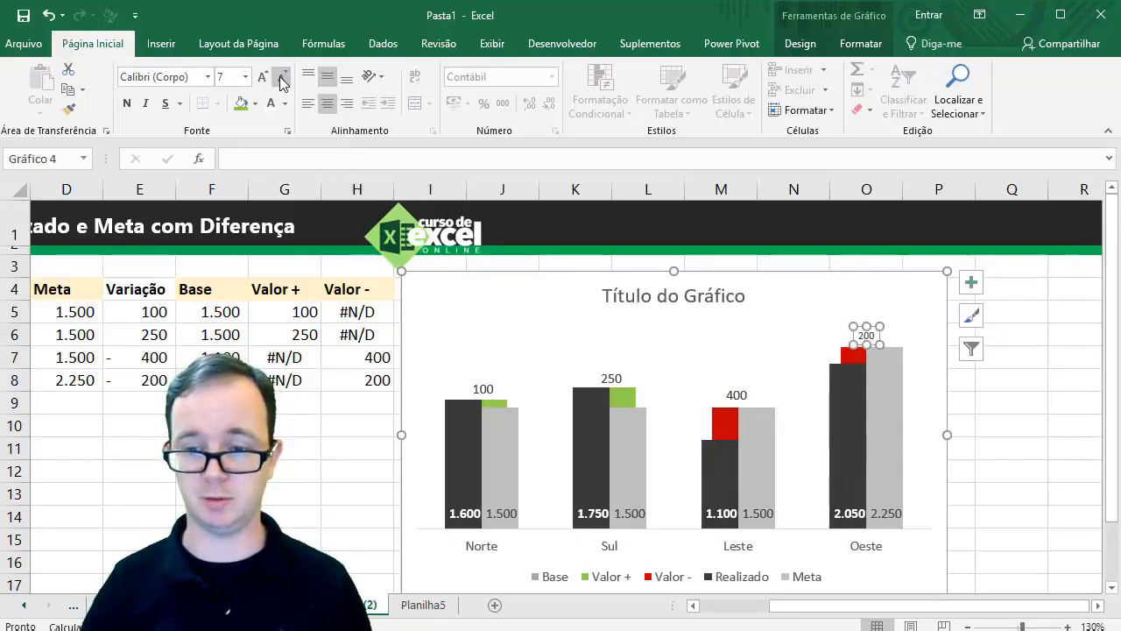
left_click(282, 77)
left_click(127, 104)
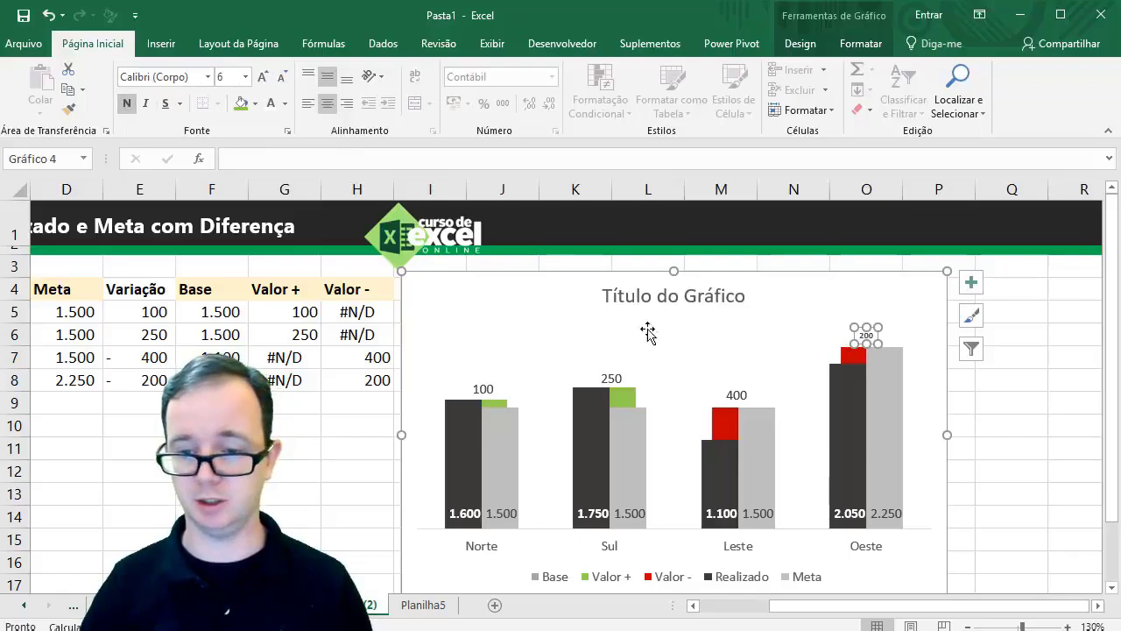
left_click(738, 396)
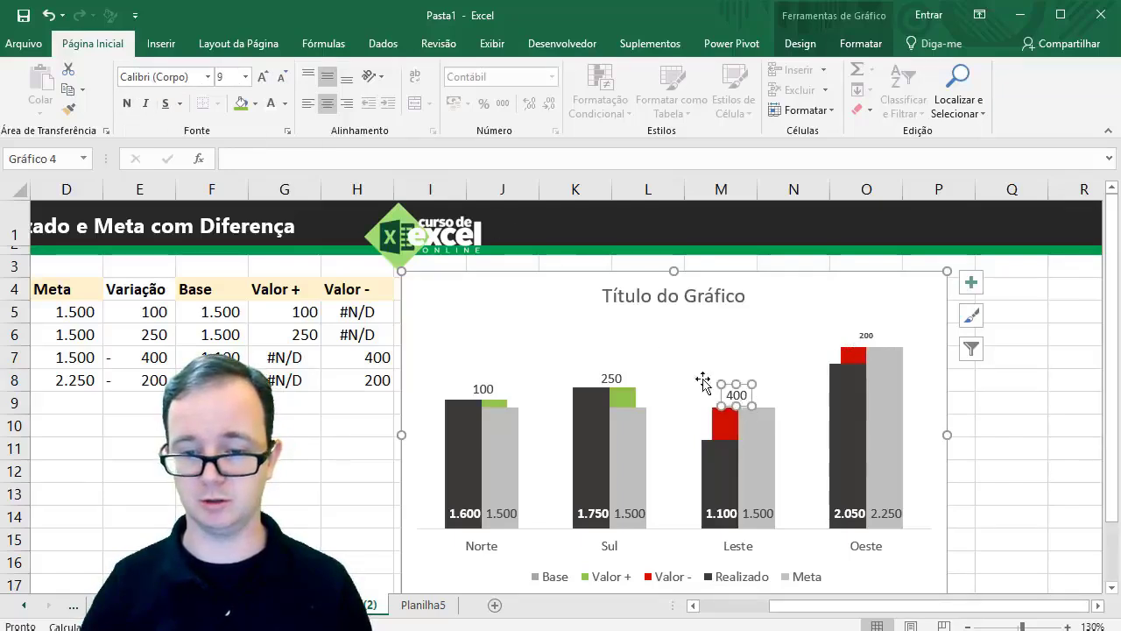
left_click(282, 77)
left_click(282, 78)
left_click(127, 103)
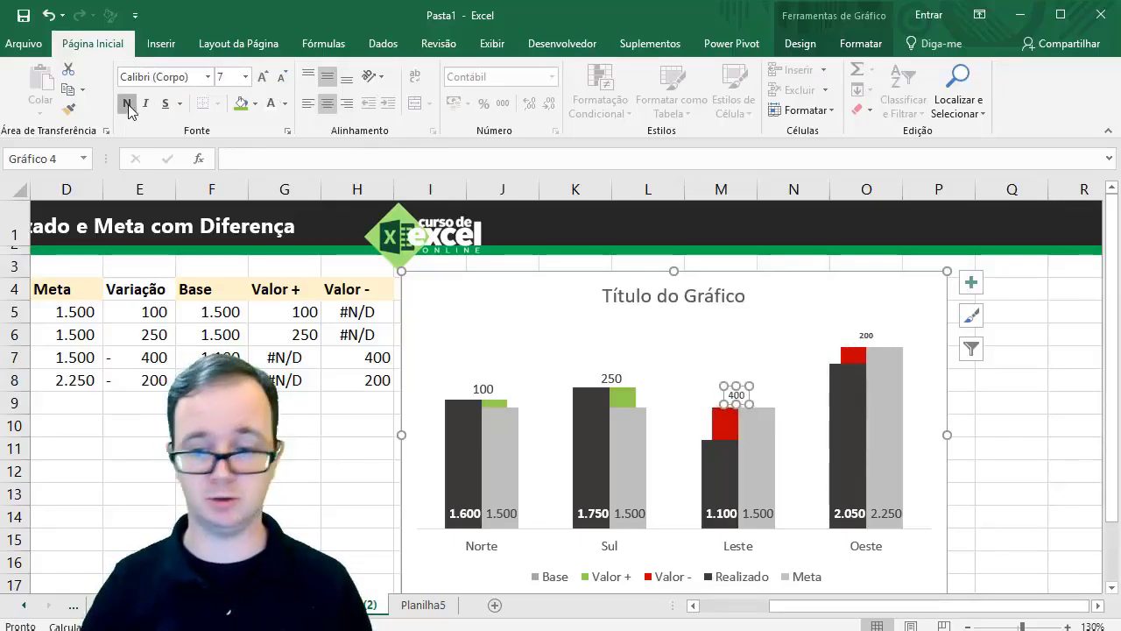
Step: Set the 200 label and the Valor + labels 100 and 250 to 7-point font
left_click(866, 337)
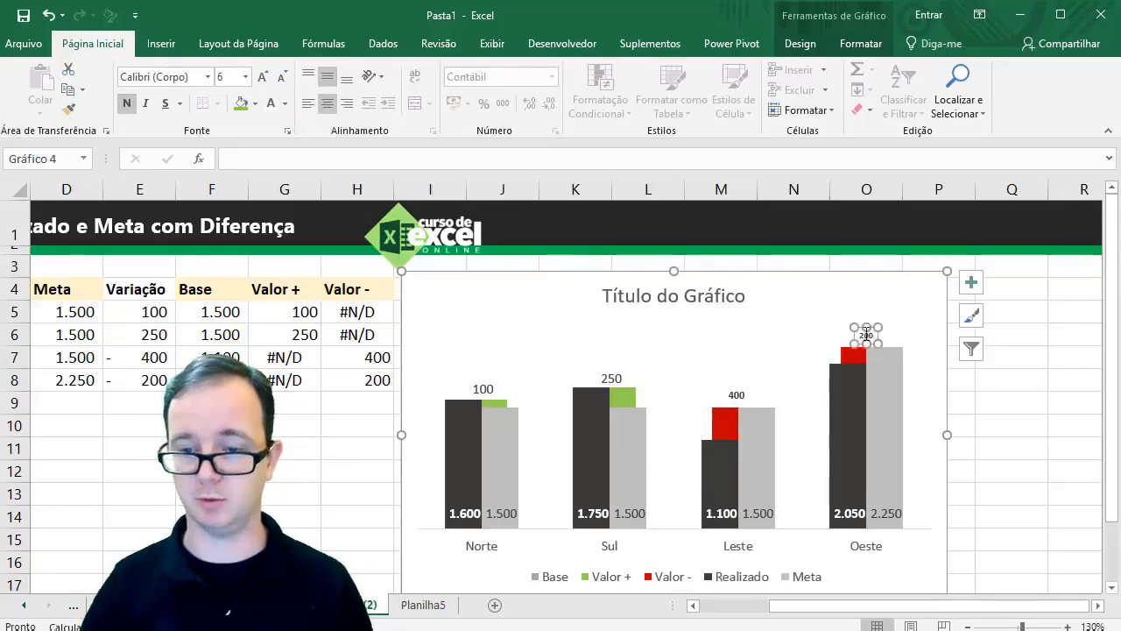
left_click(262, 77)
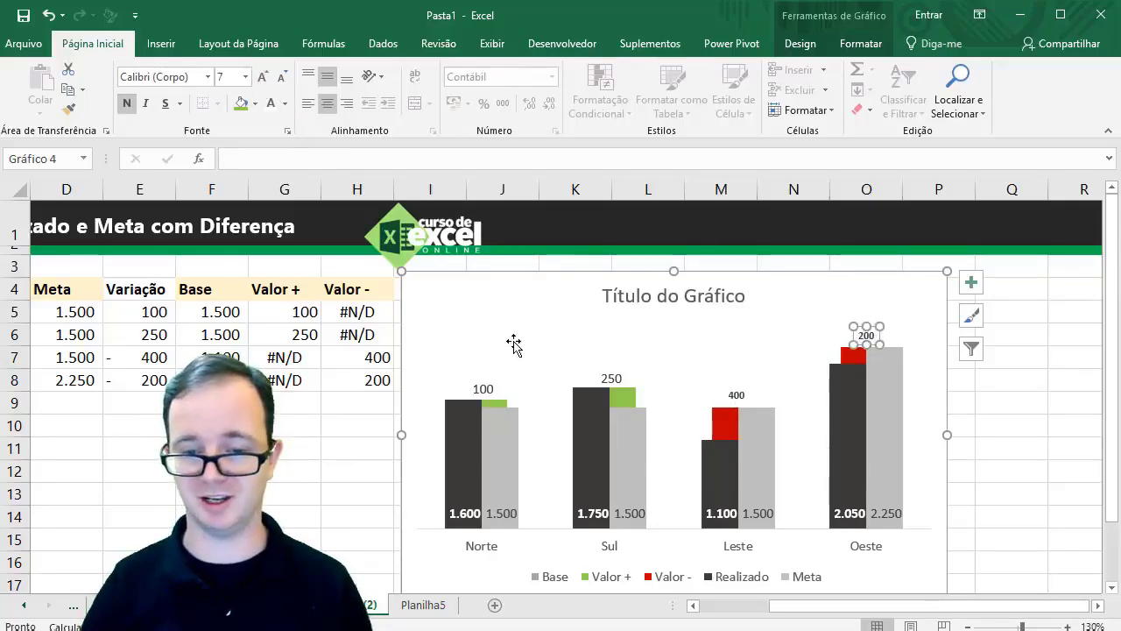
left_click(612, 381)
left_click(280, 78)
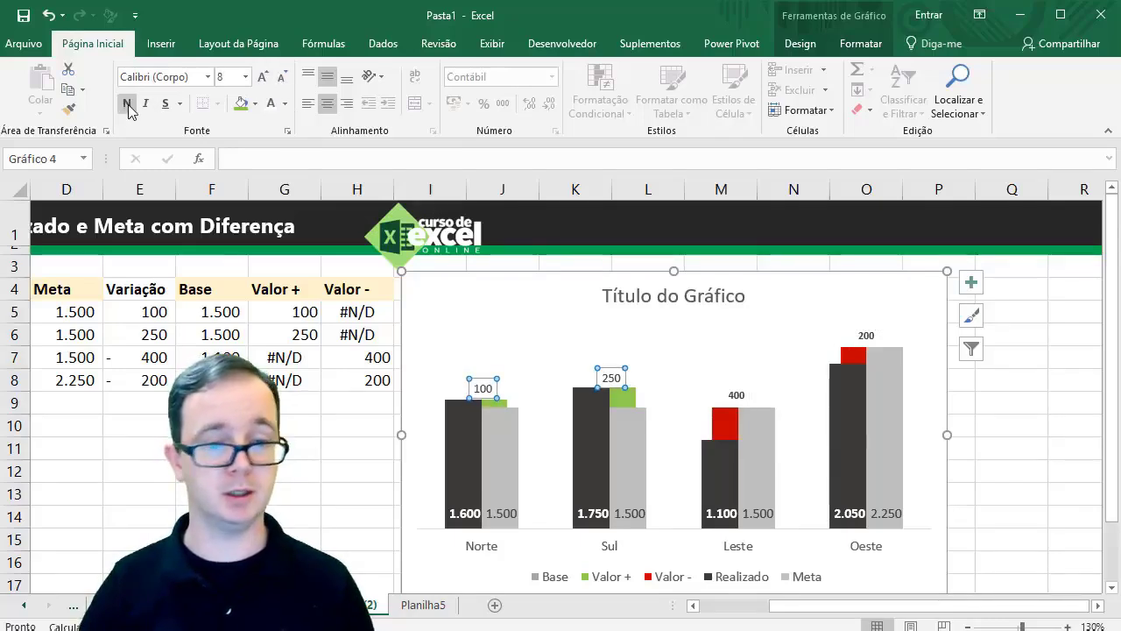
left_click(281, 78)
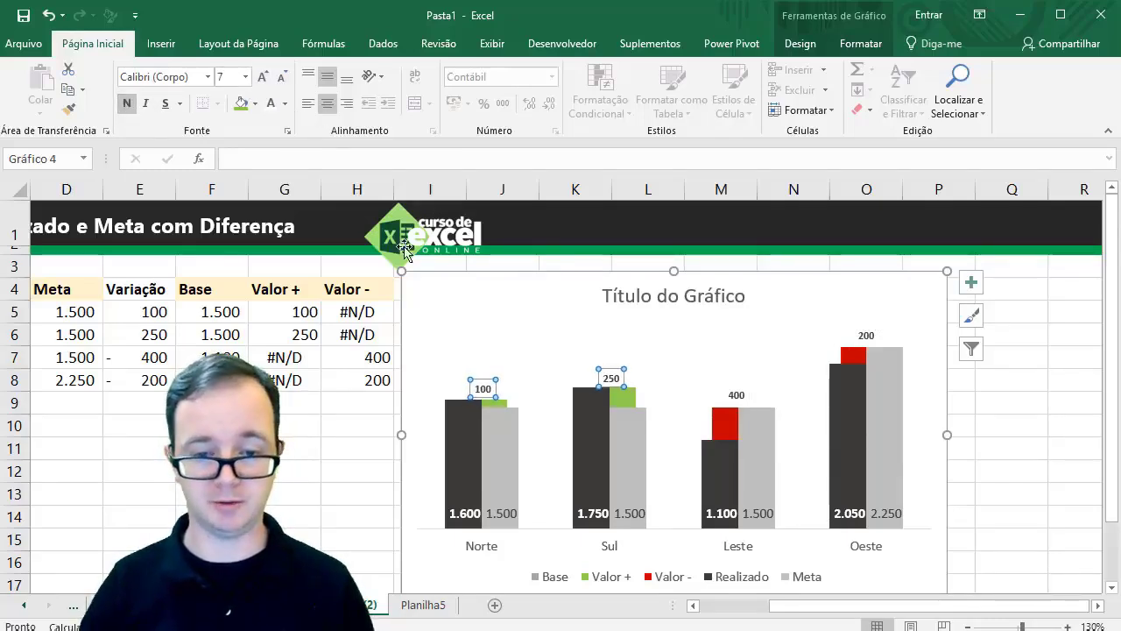
left_click(653, 373)
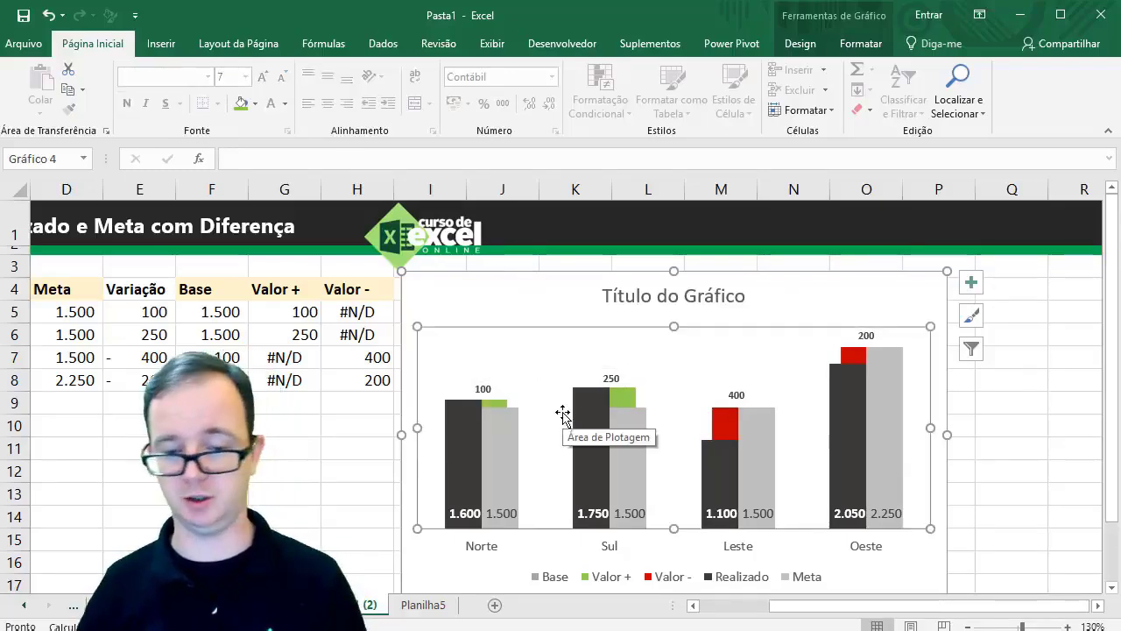
Step: Move the legend from below the axis to just under the chart title
left_click_drag(779, 605, 724, 623)
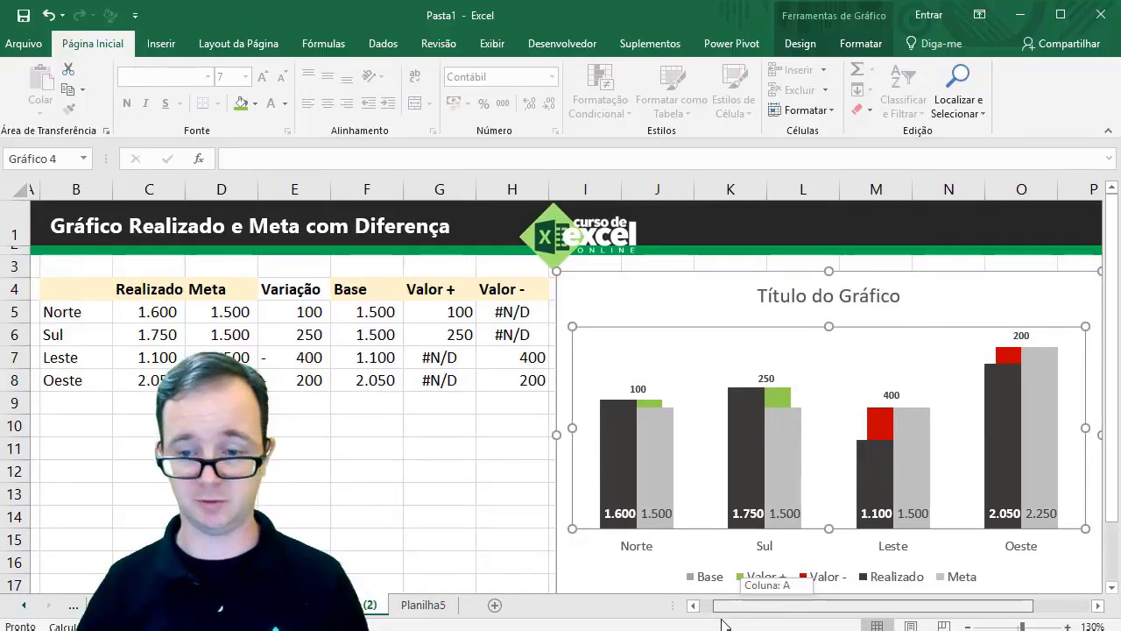
left_click_drag(724, 623, 736, 623)
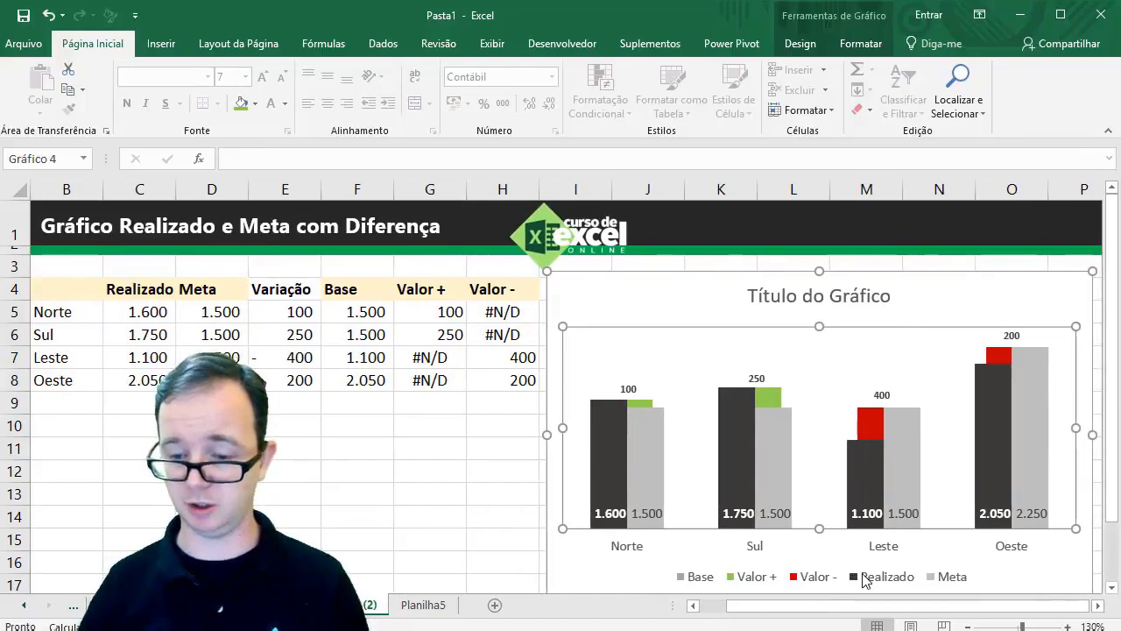
left_click(866, 578)
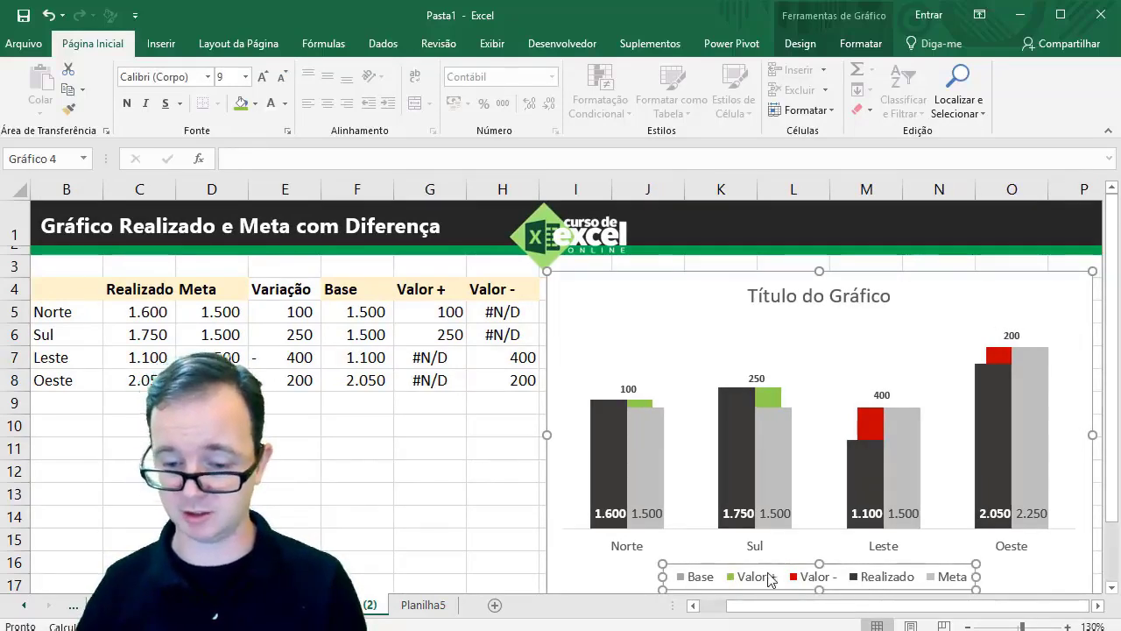
left_click_drag(767, 565, 770, 314)
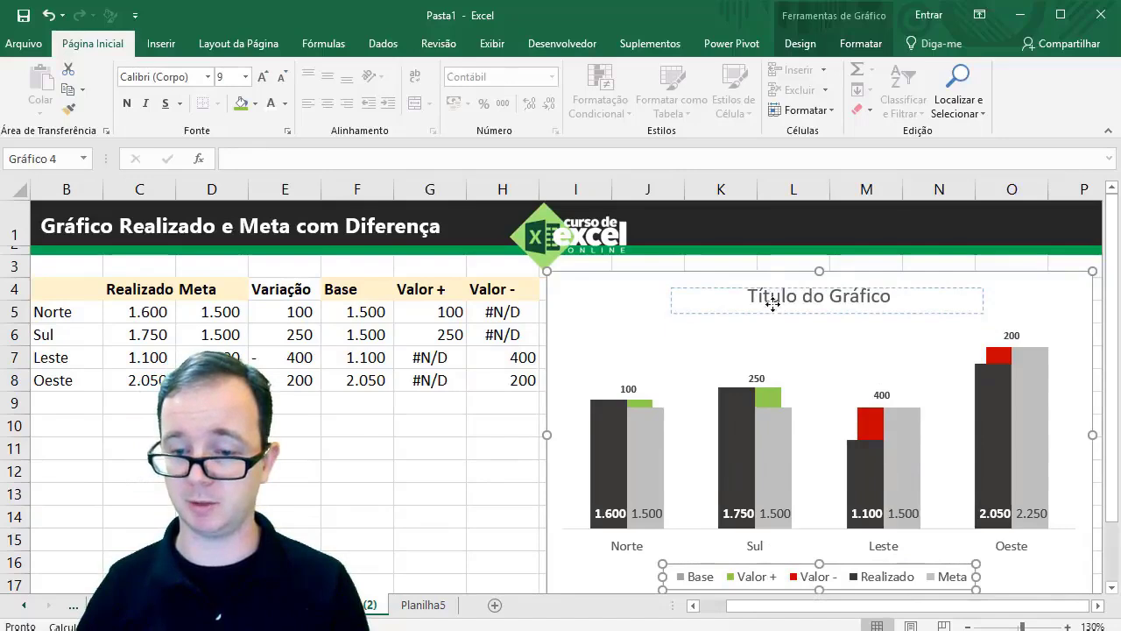
Step: Stretch the plot area taller toward the bottom of the chart
left_click(833, 407)
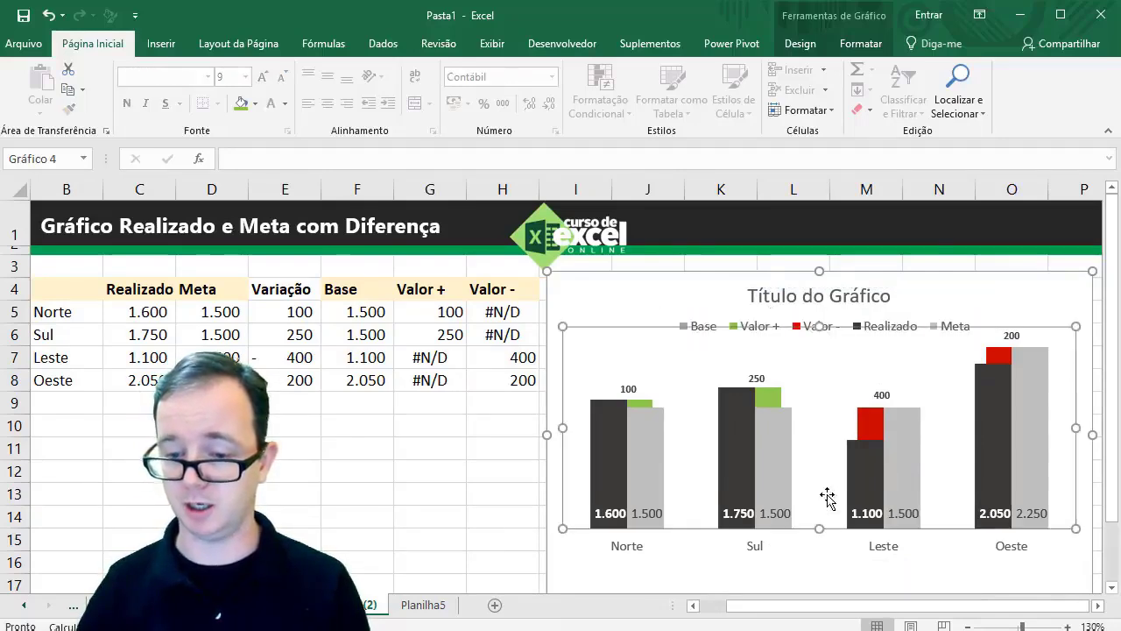
left_click_drag(819, 528, 820, 561)
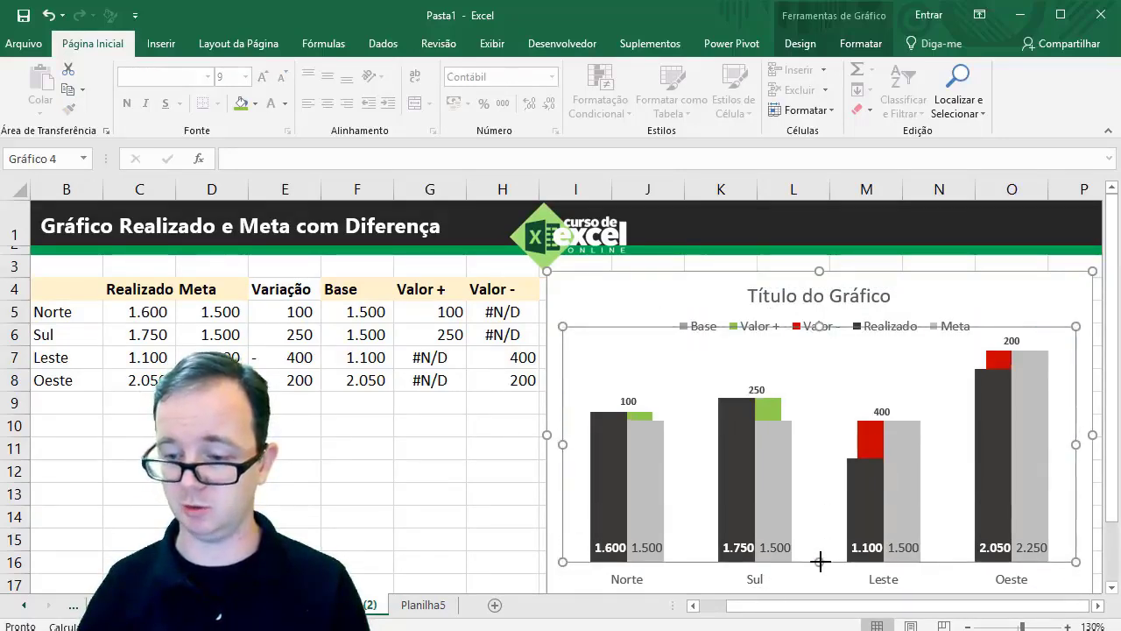
left_click(867, 326)
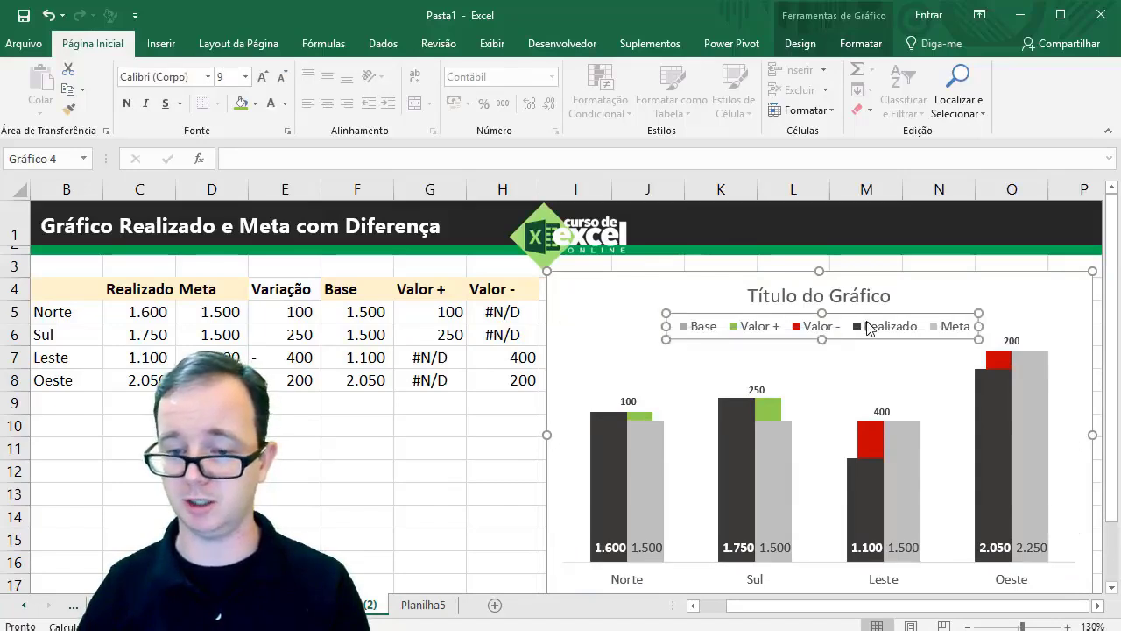
Step: Delete the Valor +, Valor - and Base legend entries, restoring the legend after an accidental deletion
left_click(755, 327)
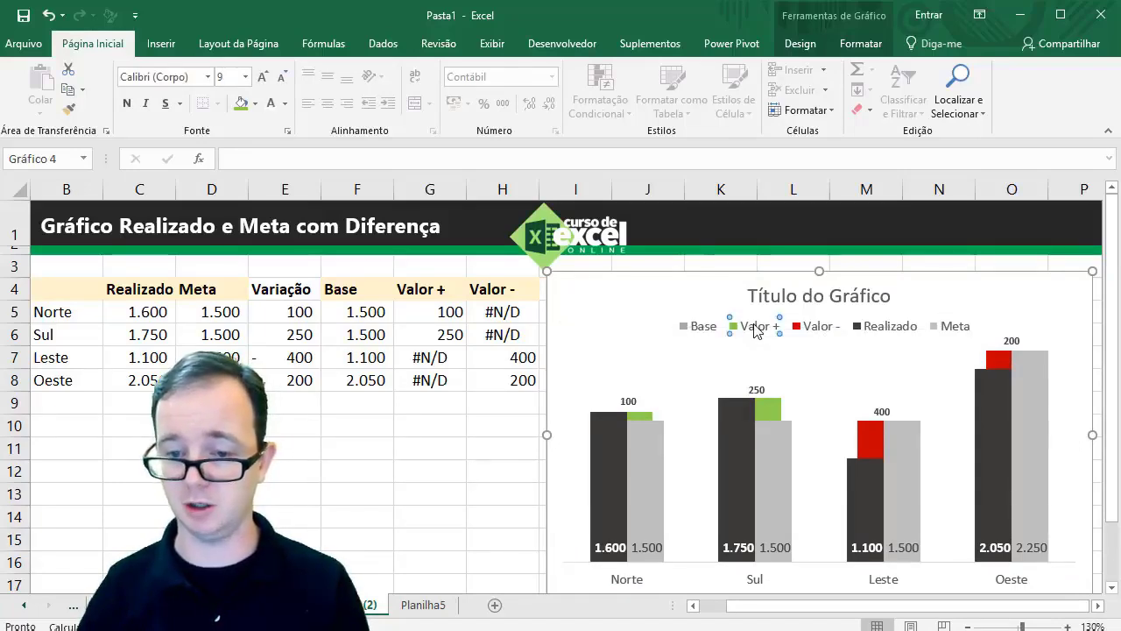
key("Delete")
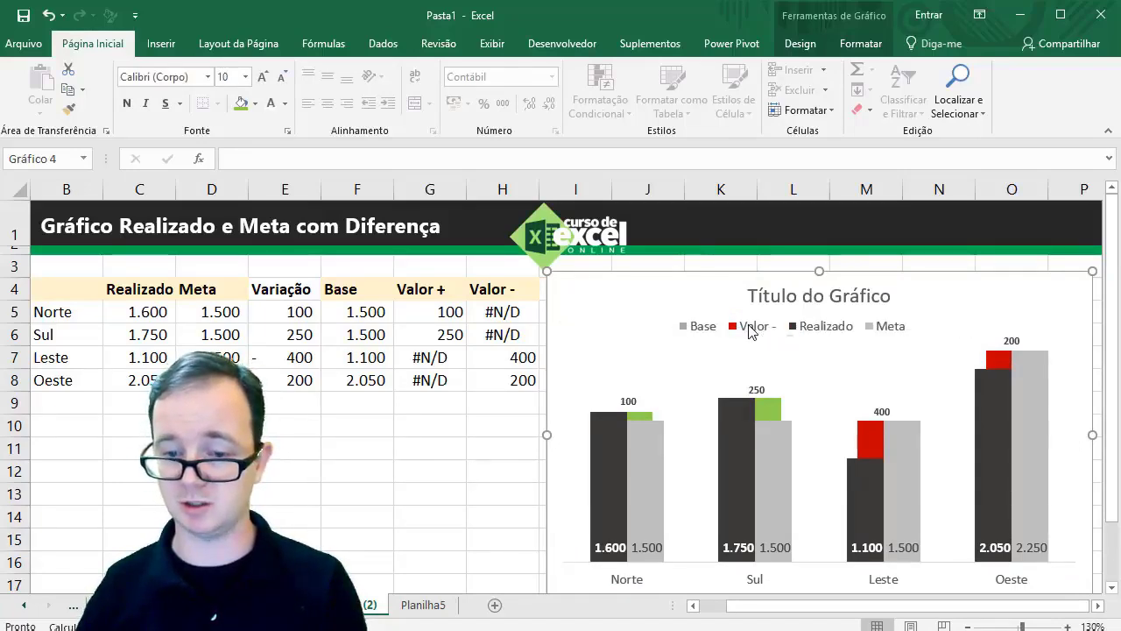
left_click(751, 329)
key("Delete")
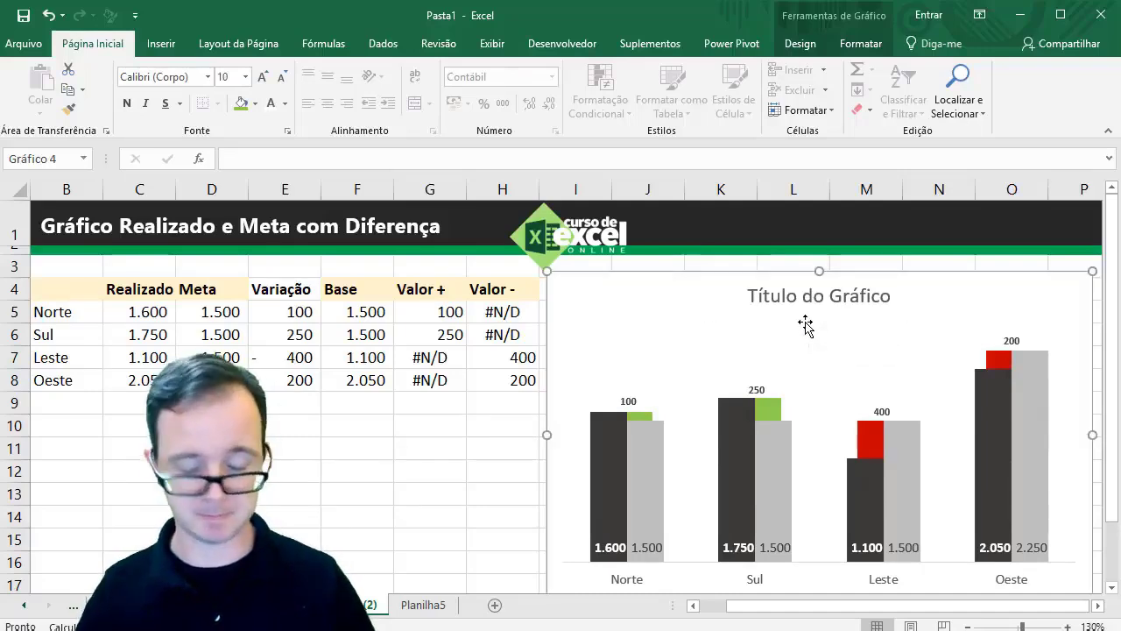
key("ctrl+z")
left_click(767, 328)
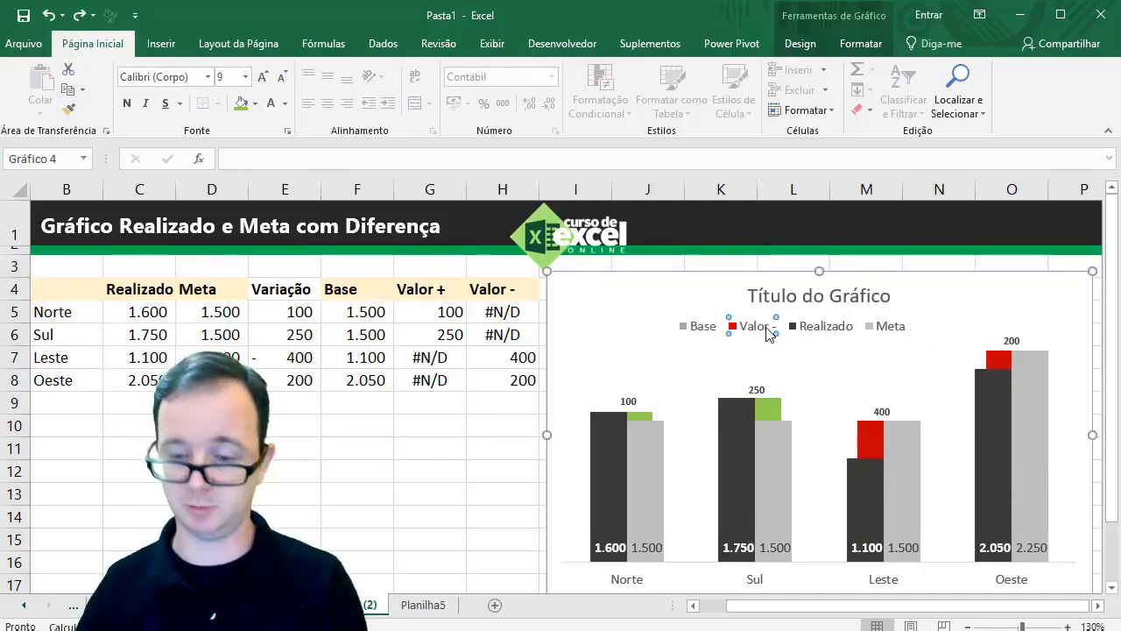
key("Delete")
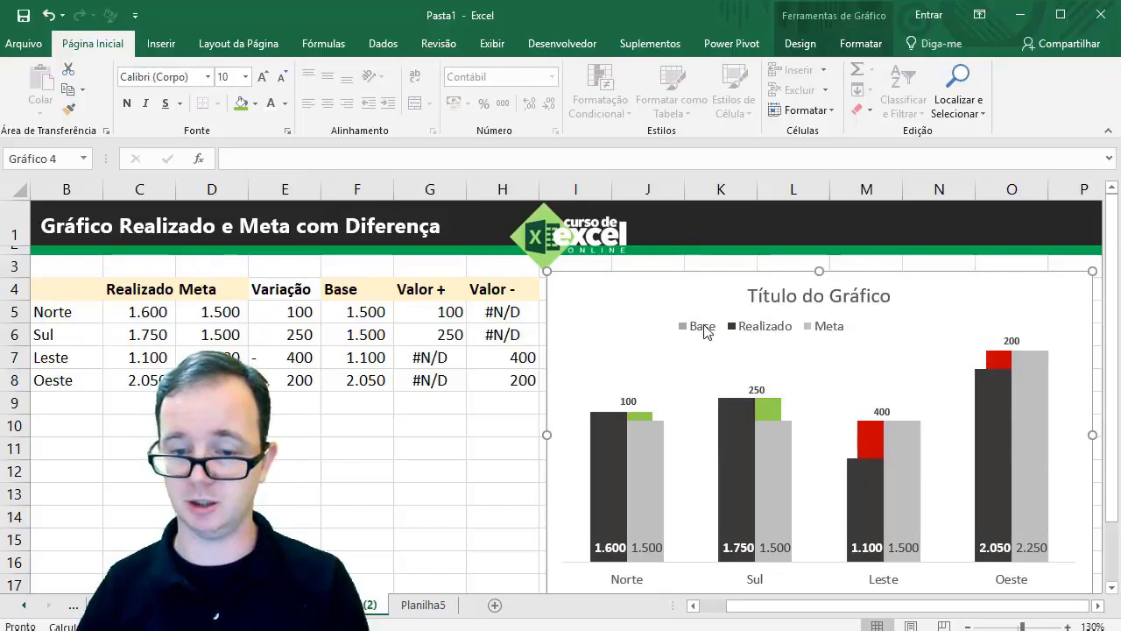
left_click(704, 328)
left_click(704, 327)
key("Delete")
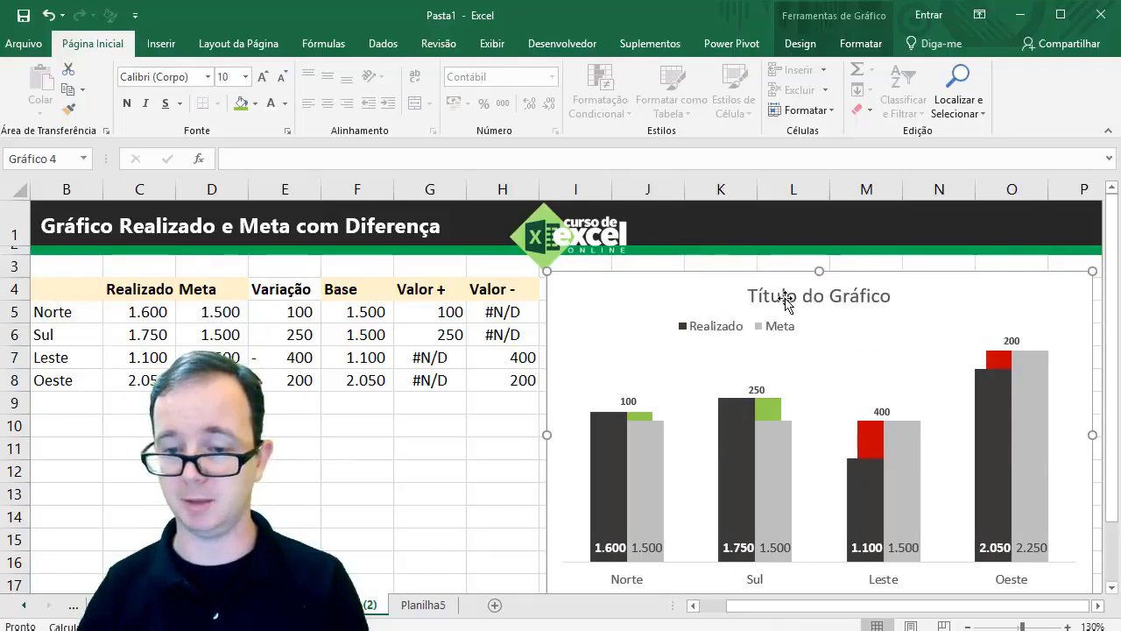
left_click(783, 298)
Step: Rename the chart title to 'Vendas Realizadas X Meta - Variação'
left_click_drag(747, 298, 893, 296)
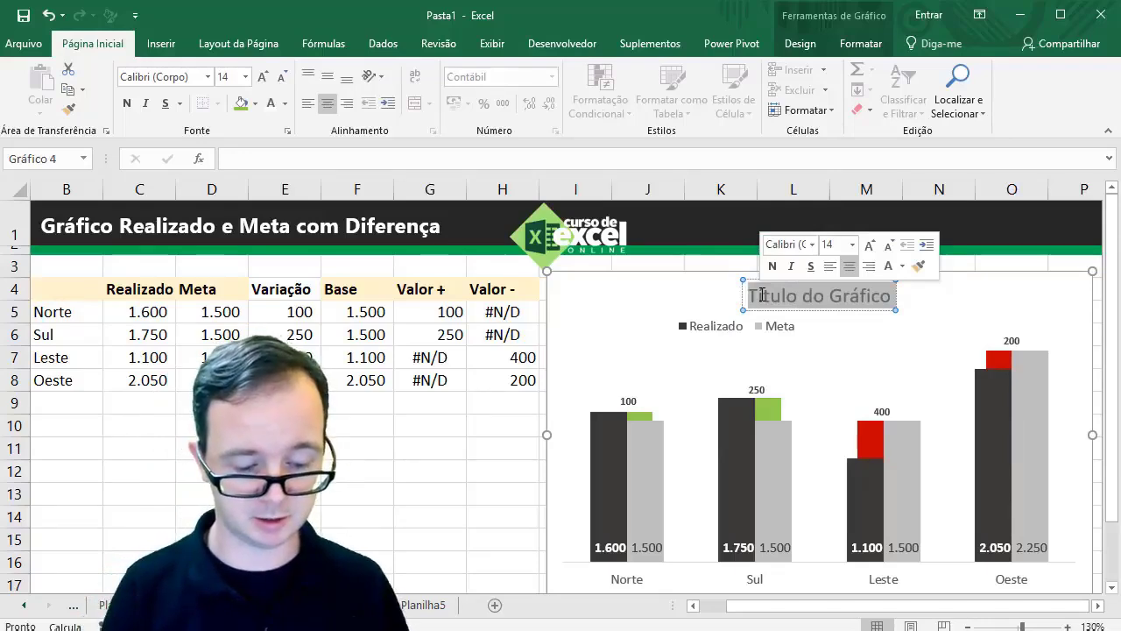
type("Re")
key("BackSpace")
key("BackSpace")
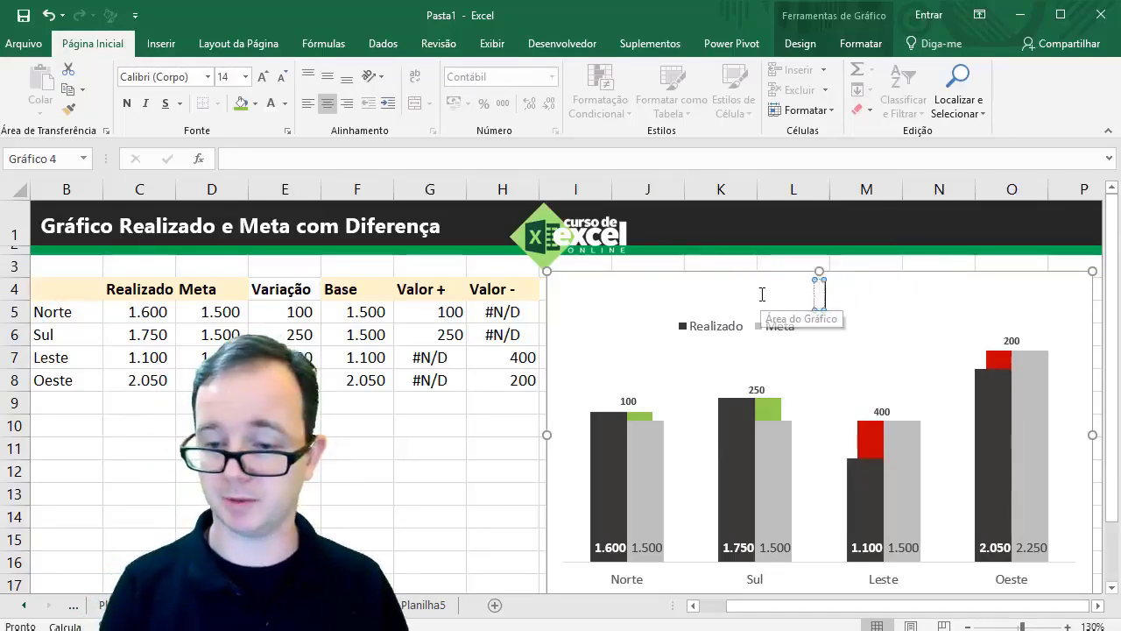
type("Vendas Rea")
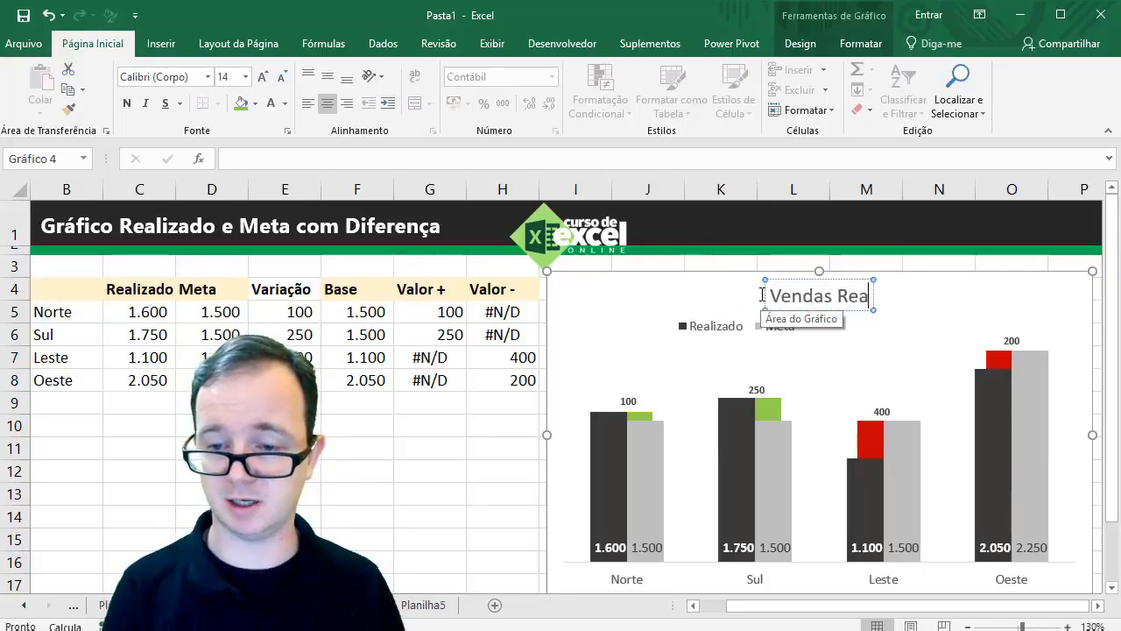
type("lizadas")
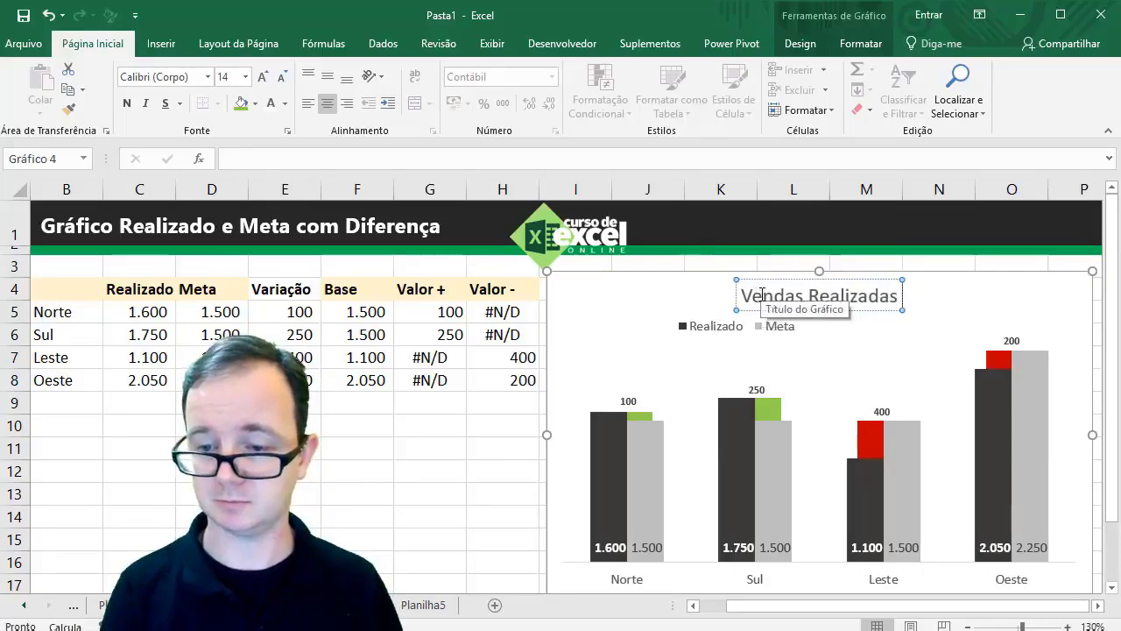
type(" X Meta")
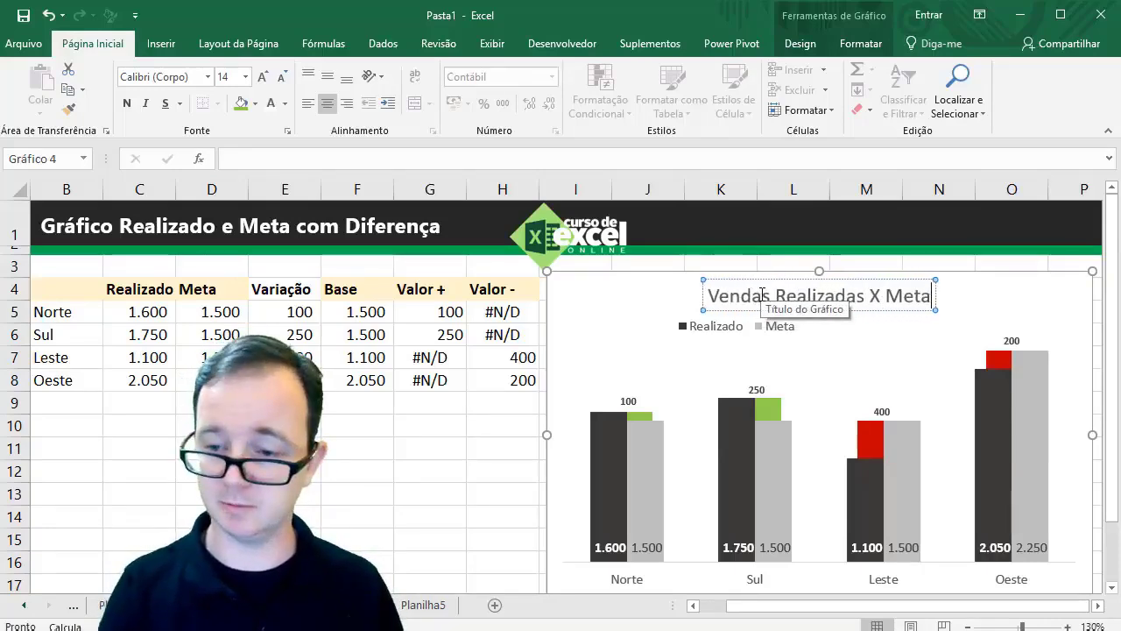
type(" - Variaç")
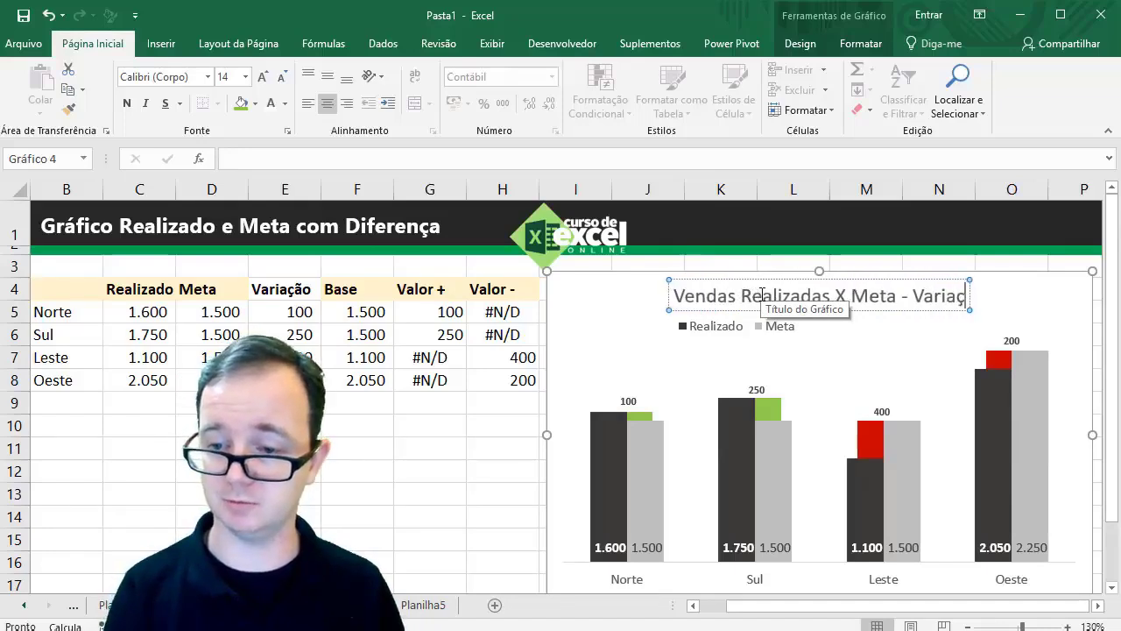
type("ão")
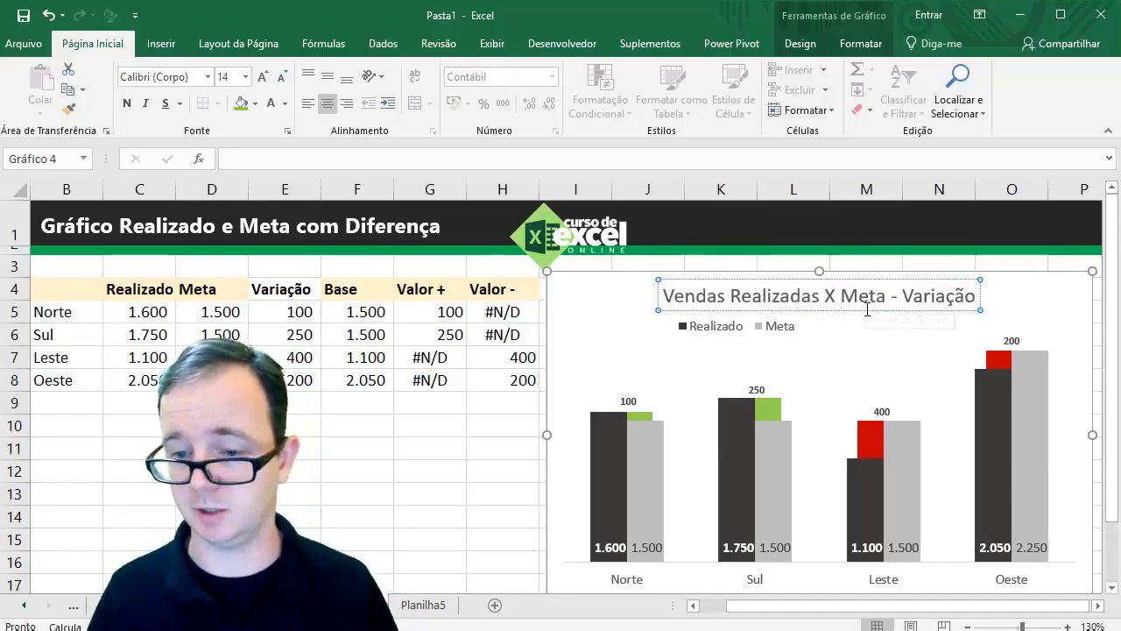
Step: Shift the title and the legend beneath it to the chart's left side
left_click_drag(861, 309, 762, 313)
left_click(762, 328)
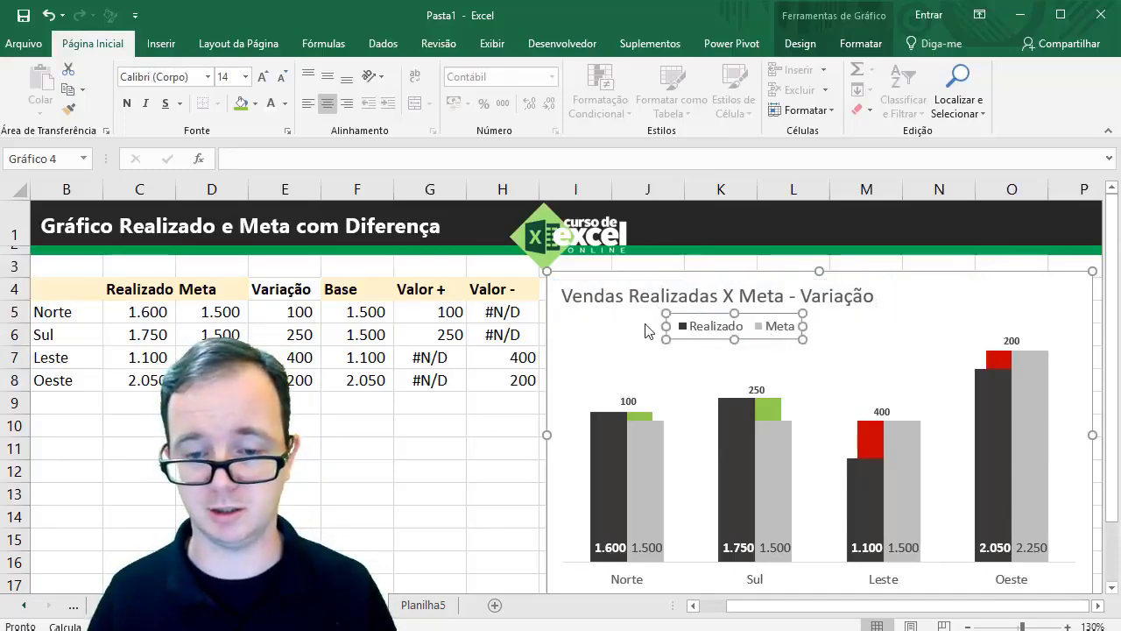
left_click_drag(660, 335, 579, 337)
Step: Deselect the chart by selecting cell H11 and review the finished chart
left_click(511, 448)
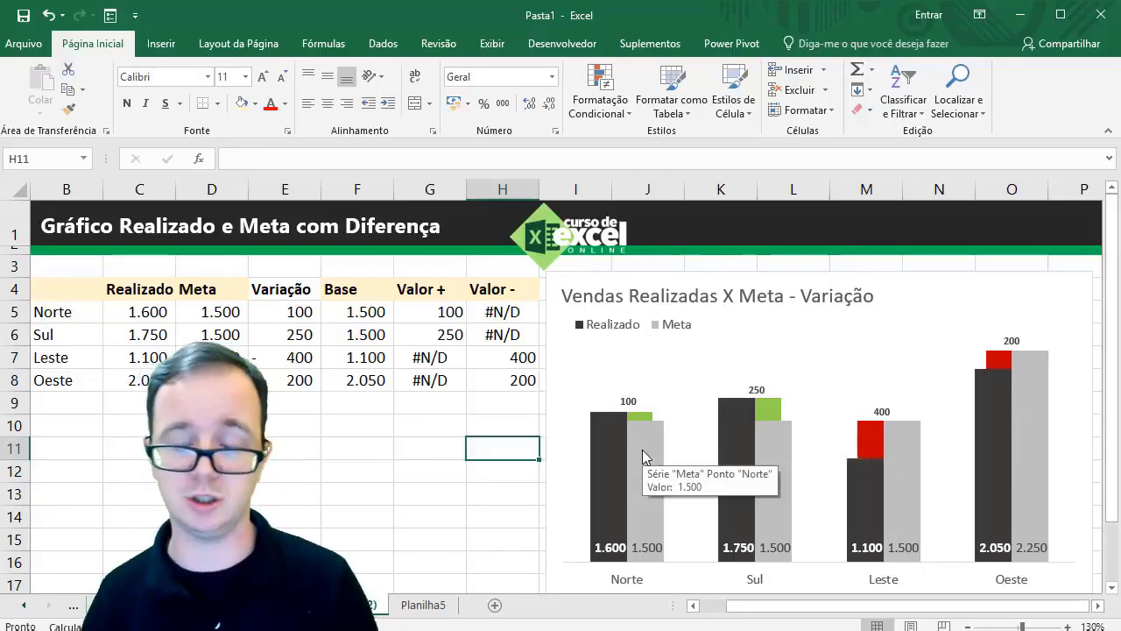
mouse_move(648, 417)
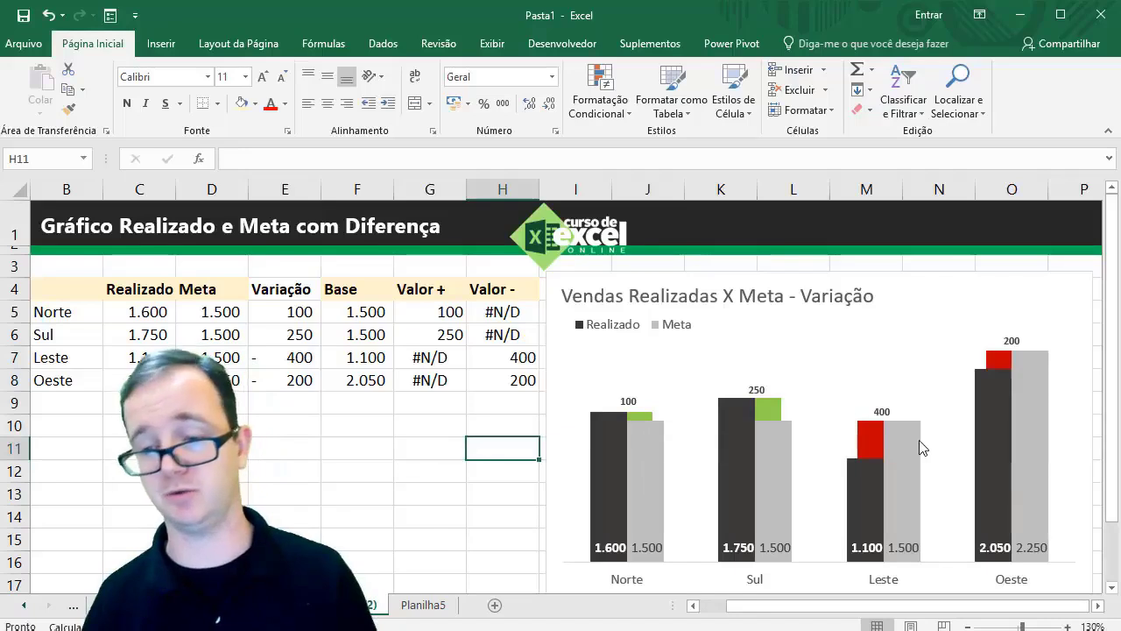
mouse_move(920, 442)
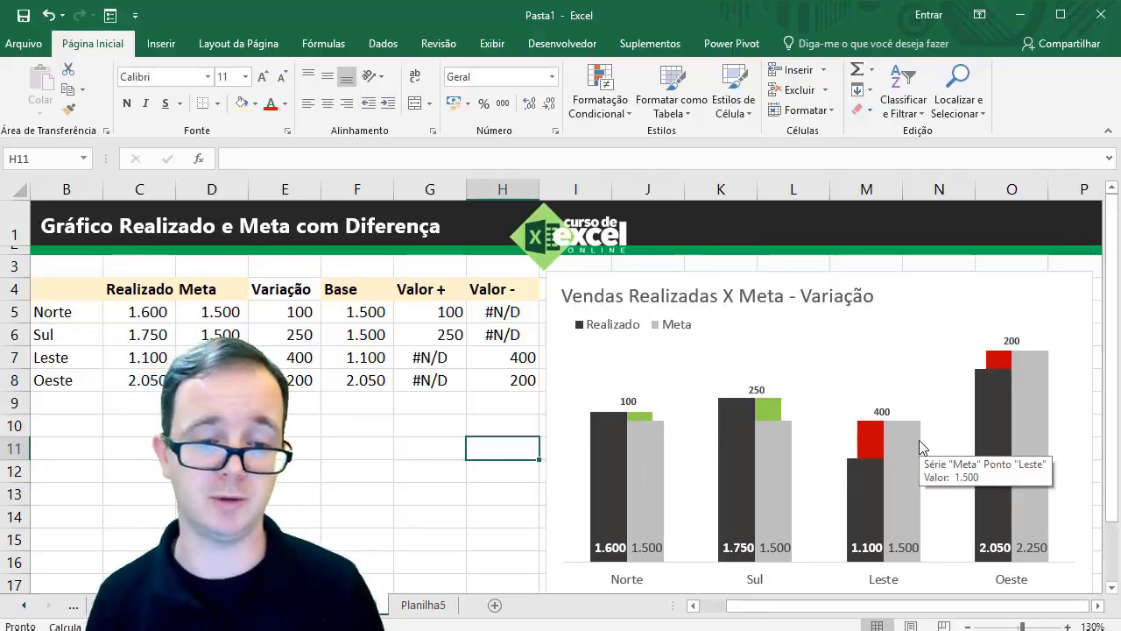